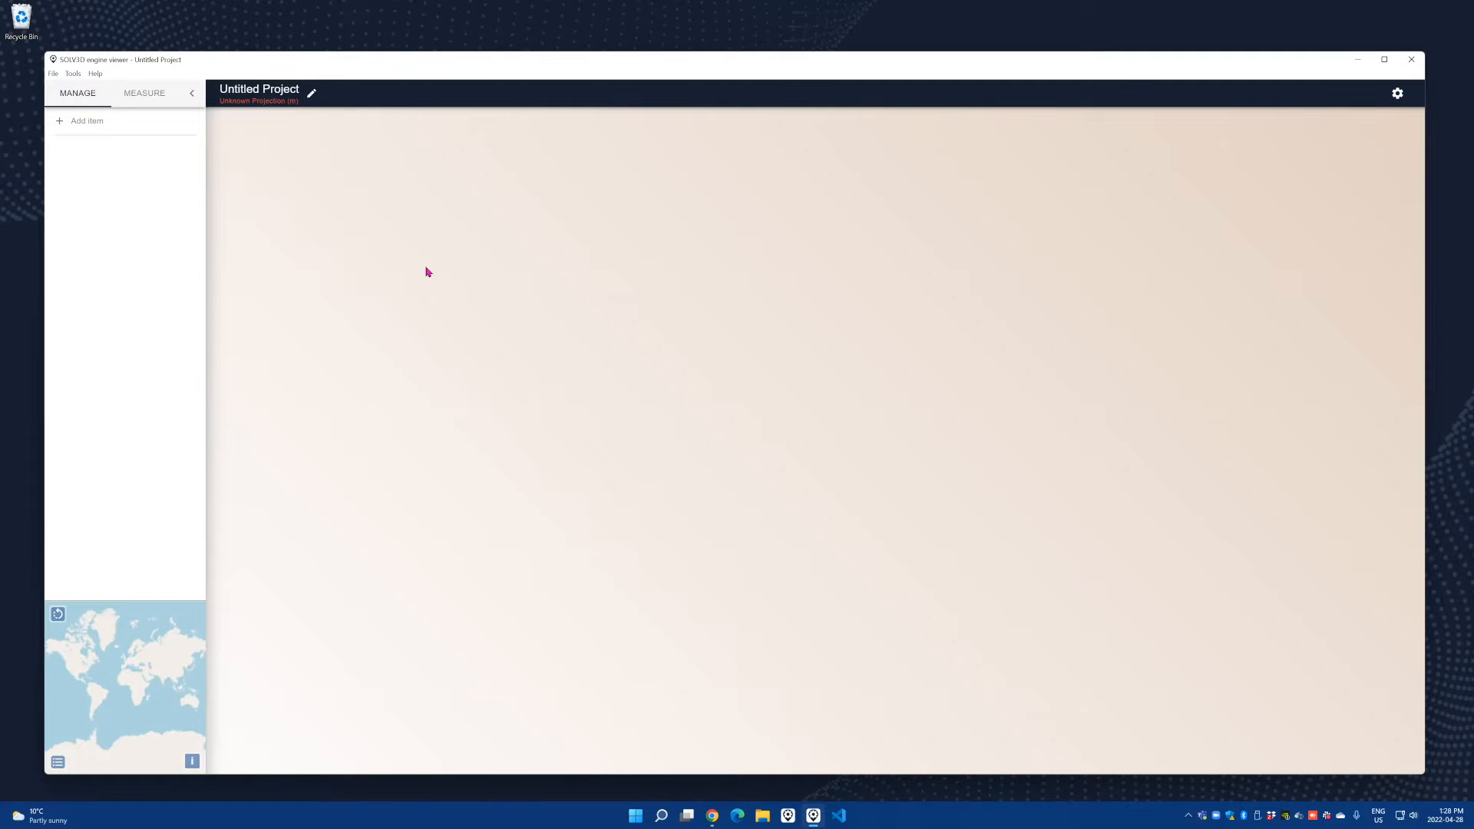
# Step: Add the panoramic image file reference.csv from the pano/TRAINING_DATA folder to the project
pyautogui.click(85, 124)
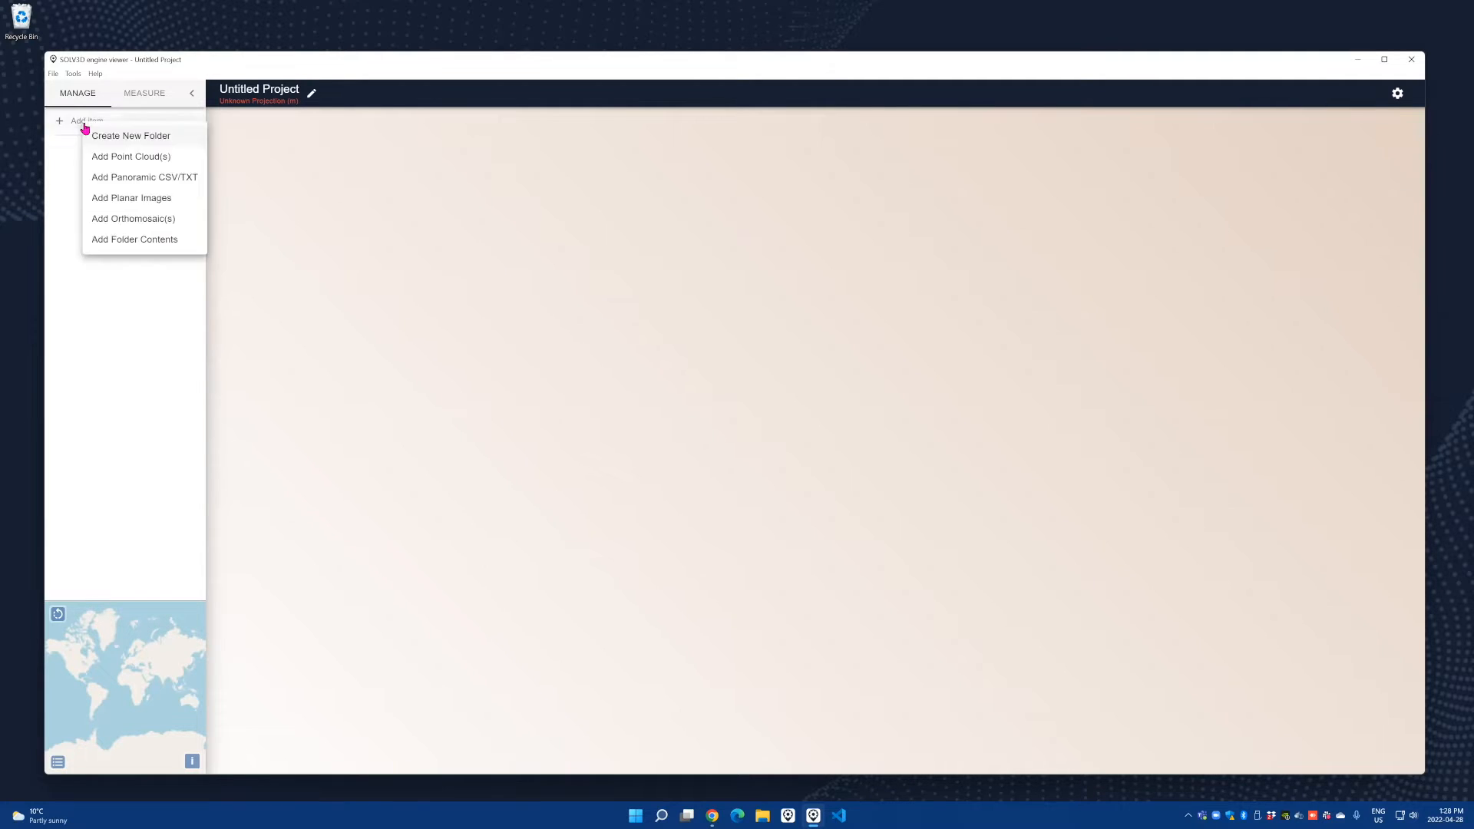
pyautogui.click(115, 179)
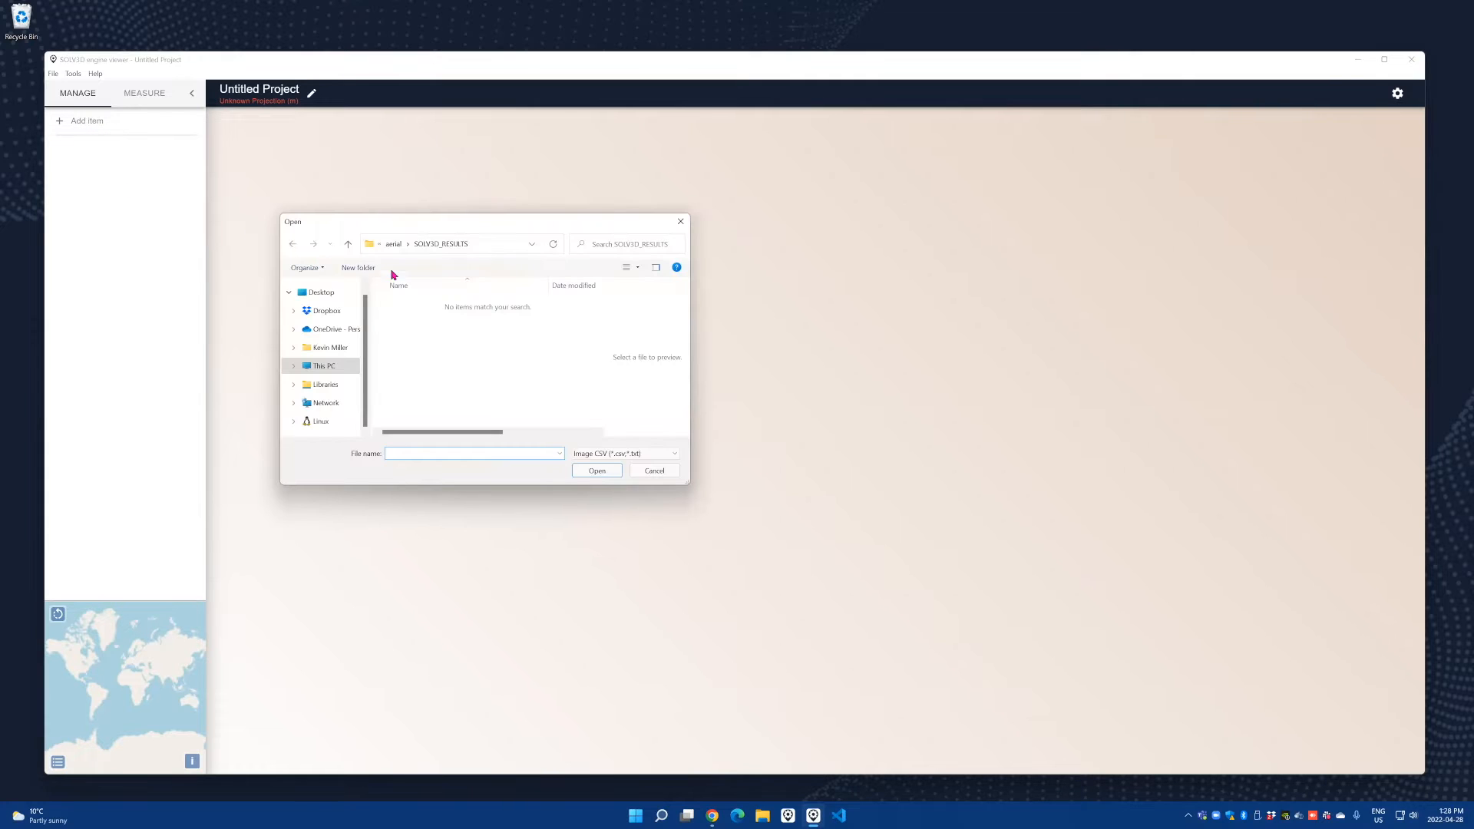
pyautogui.click(393, 244)
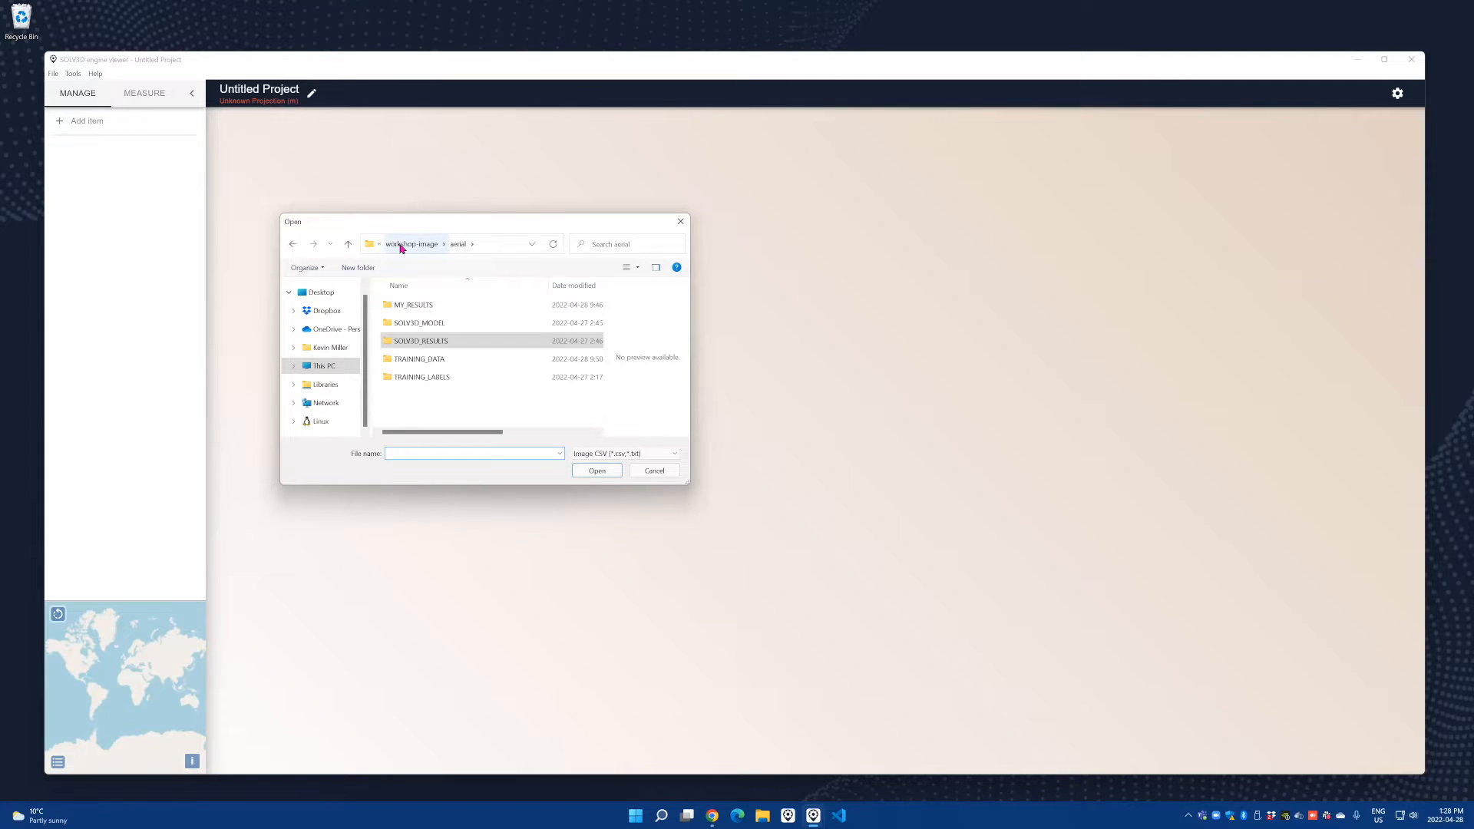
pyautogui.click(401, 246)
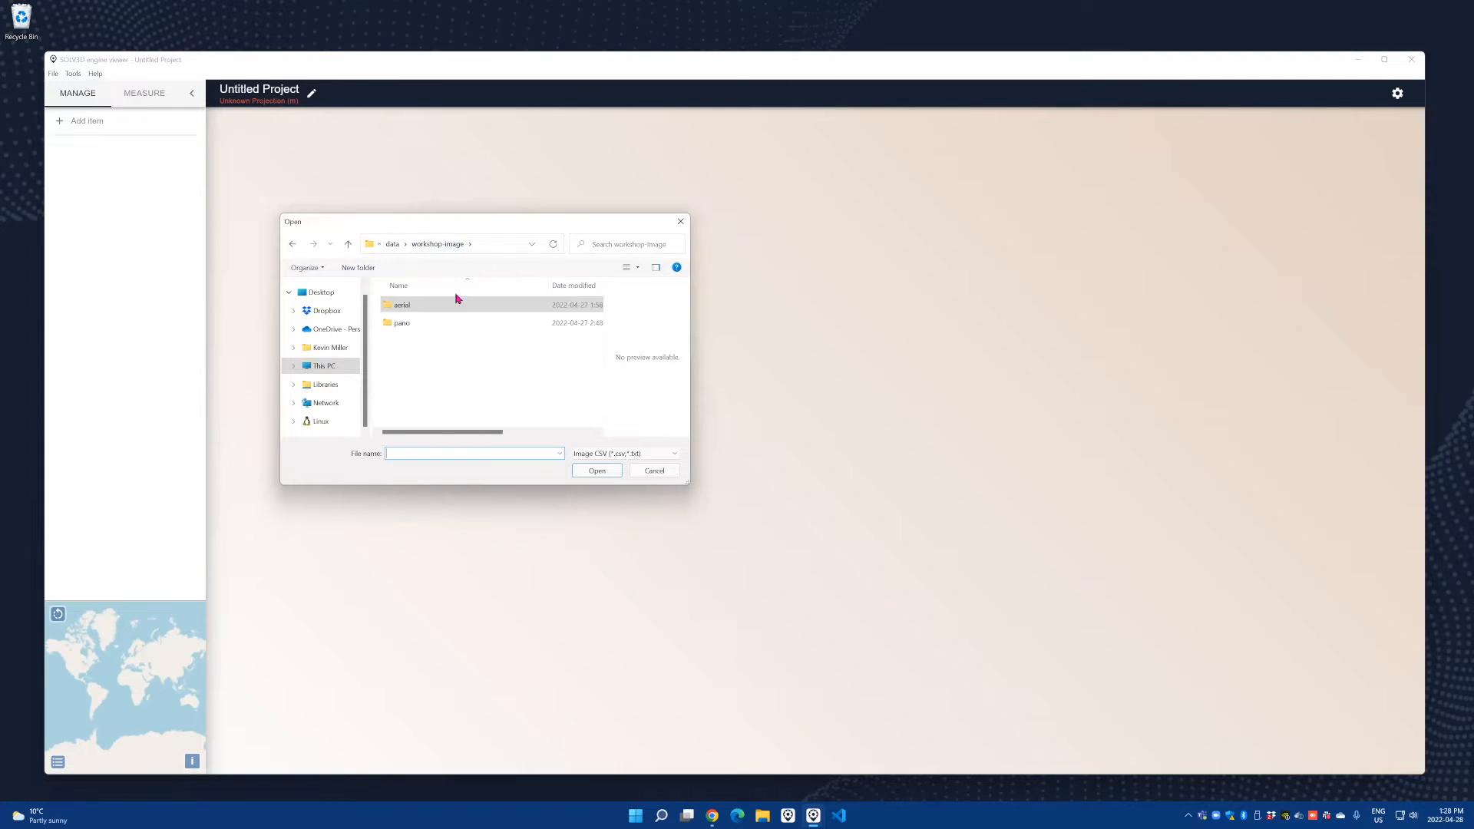
pyautogui.doubleClick(418, 326)
pyautogui.doubleClick(434, 364)
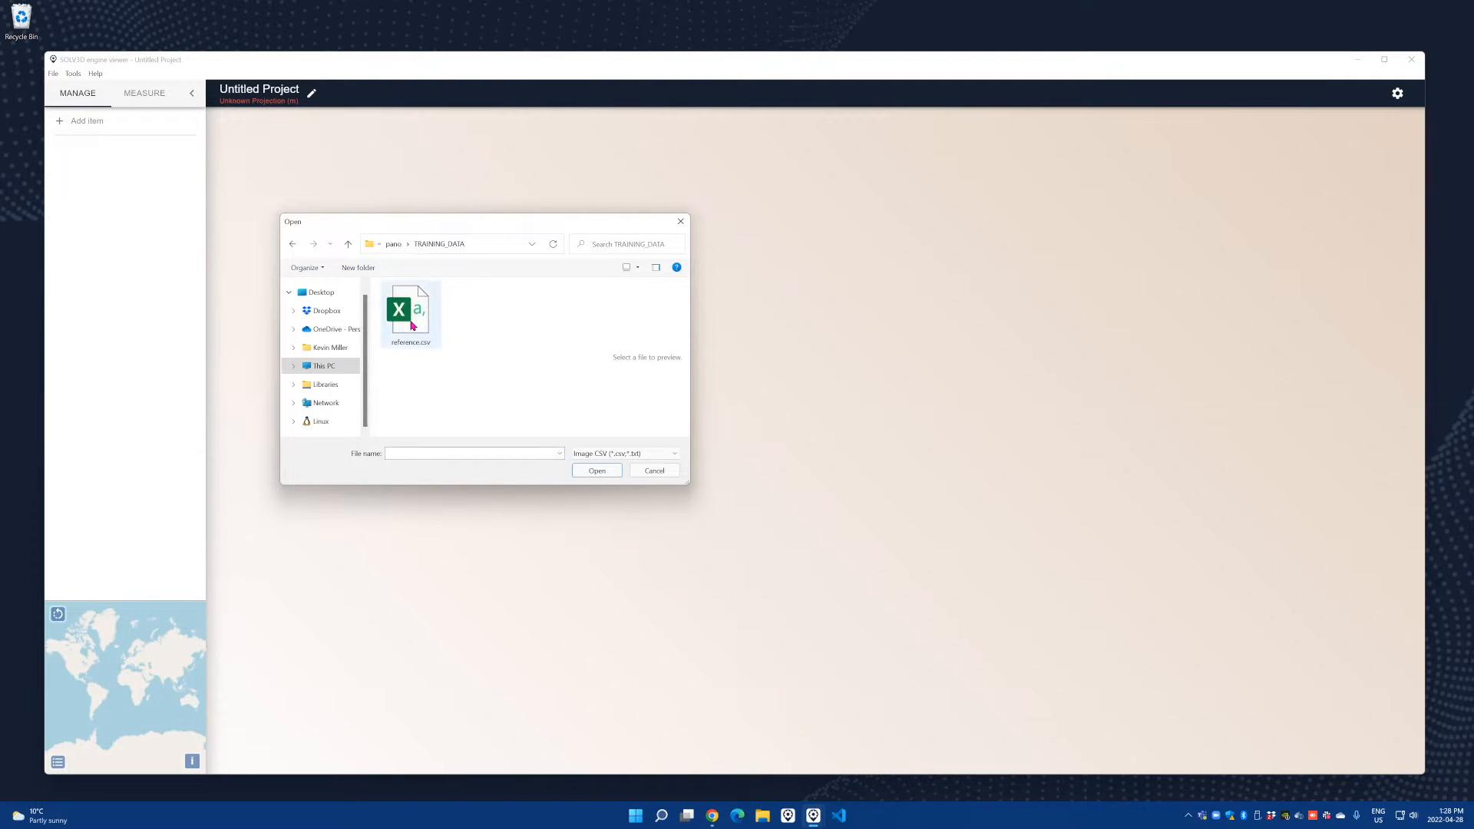
pyautogui.click(412, 322)
pyautogui.click(595, 471)
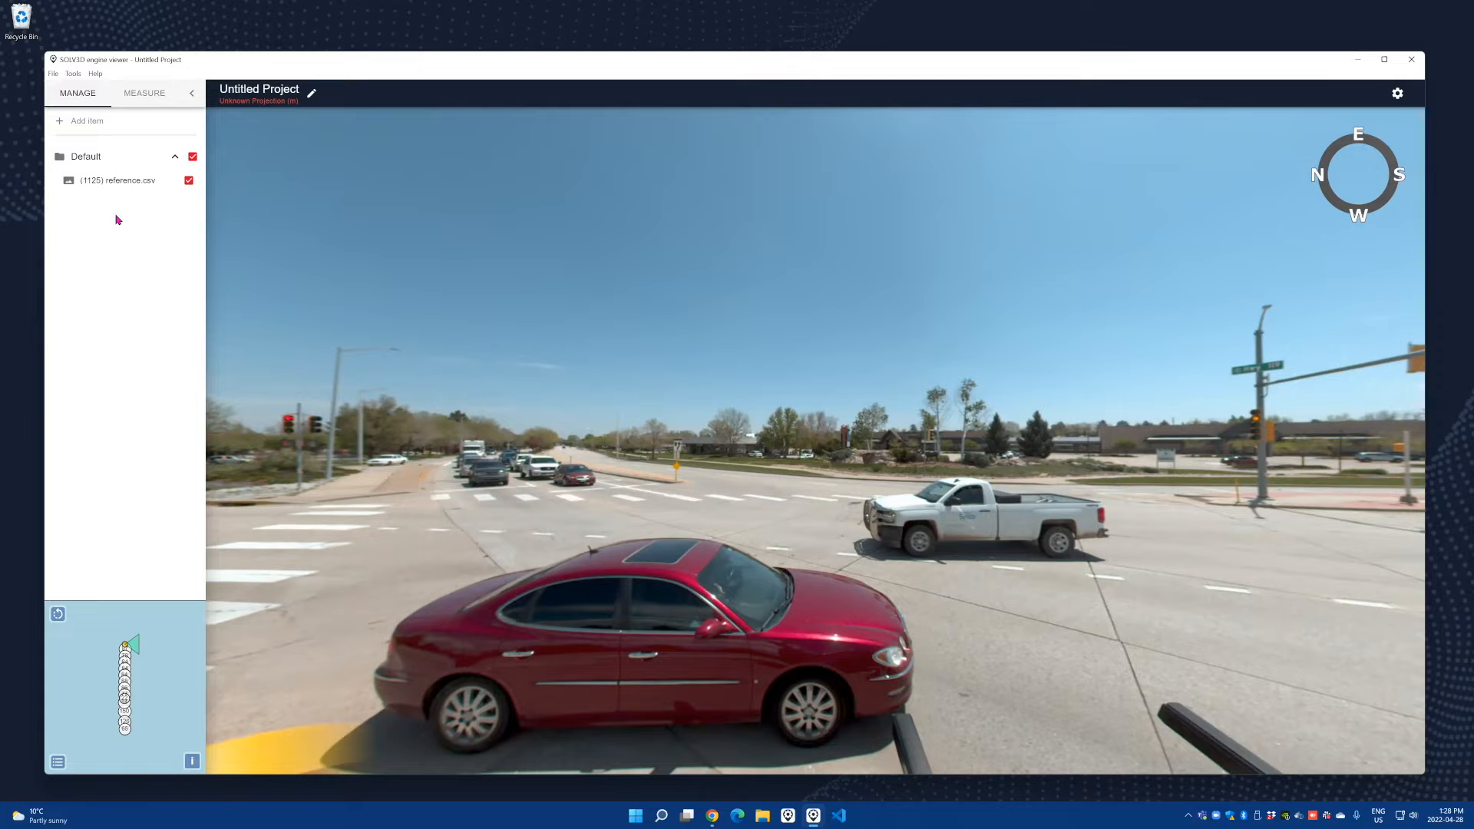
# Step: Set the project's data projection to NAD83 / Colorado North and update the project
pyautogui.click(313, 95)
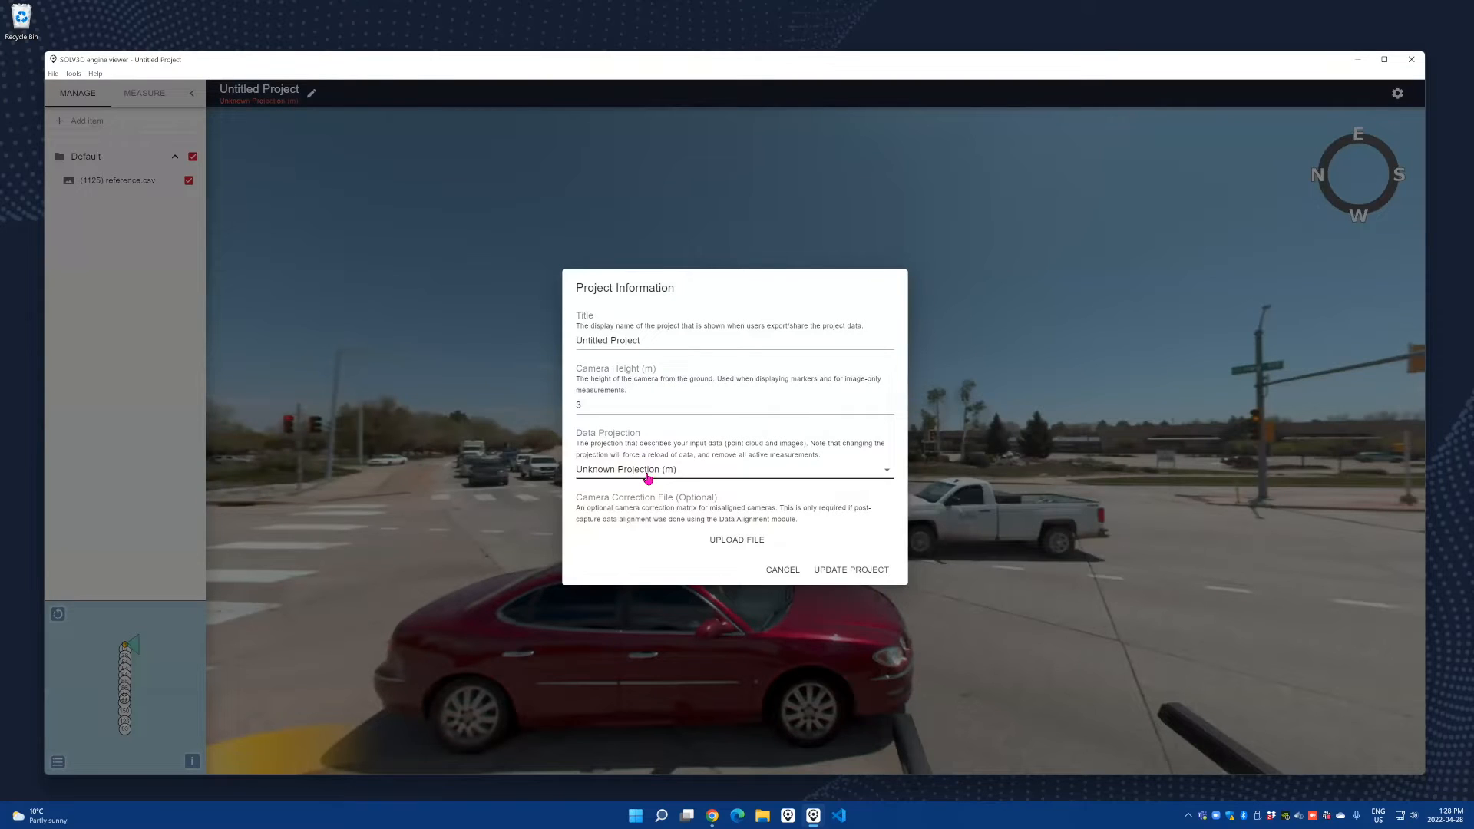
pyautogui.click(647, 477)
pyautogui.click(669, 602)
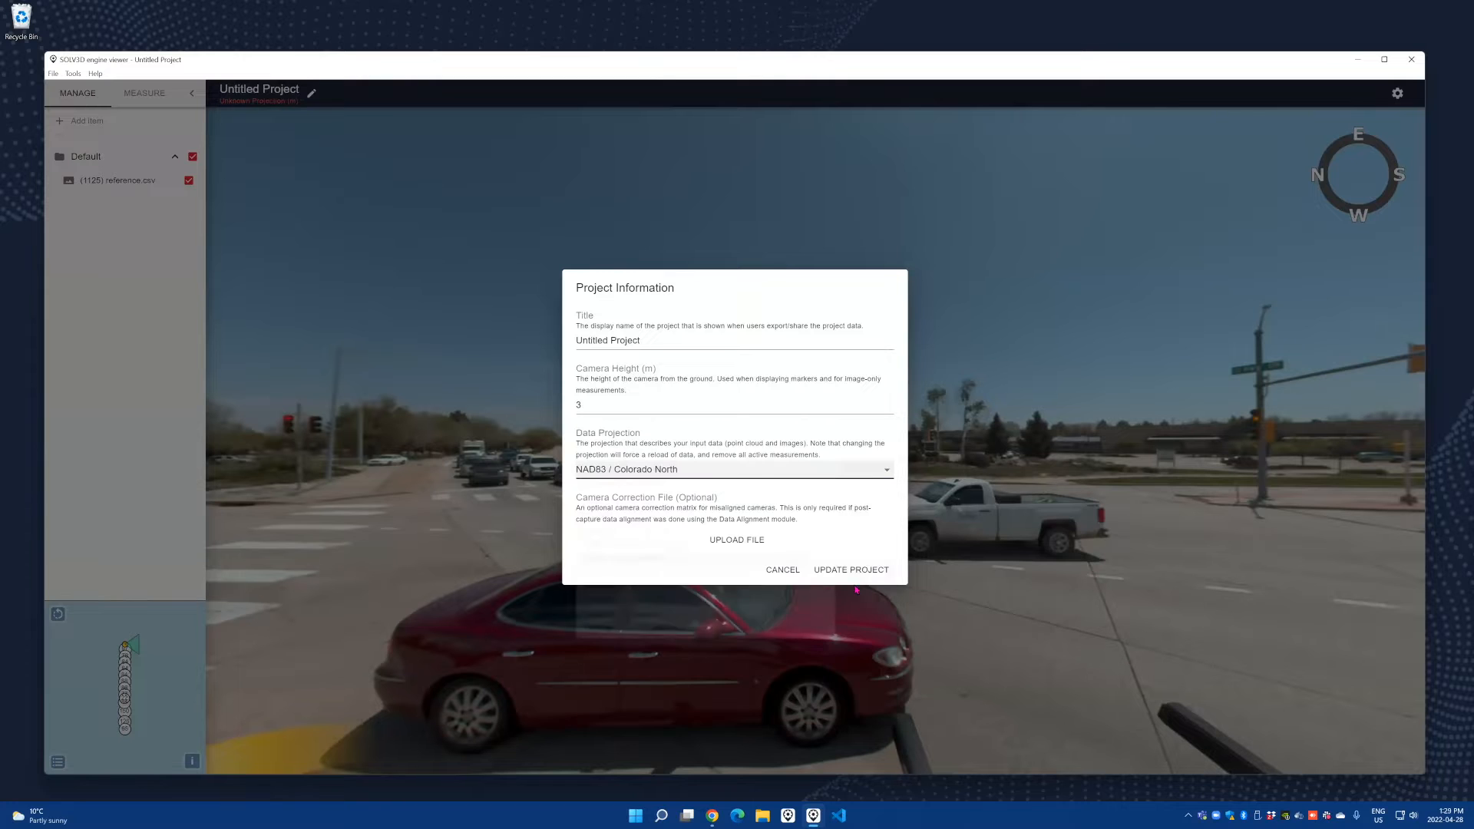
pyautogui.click(874, 572)
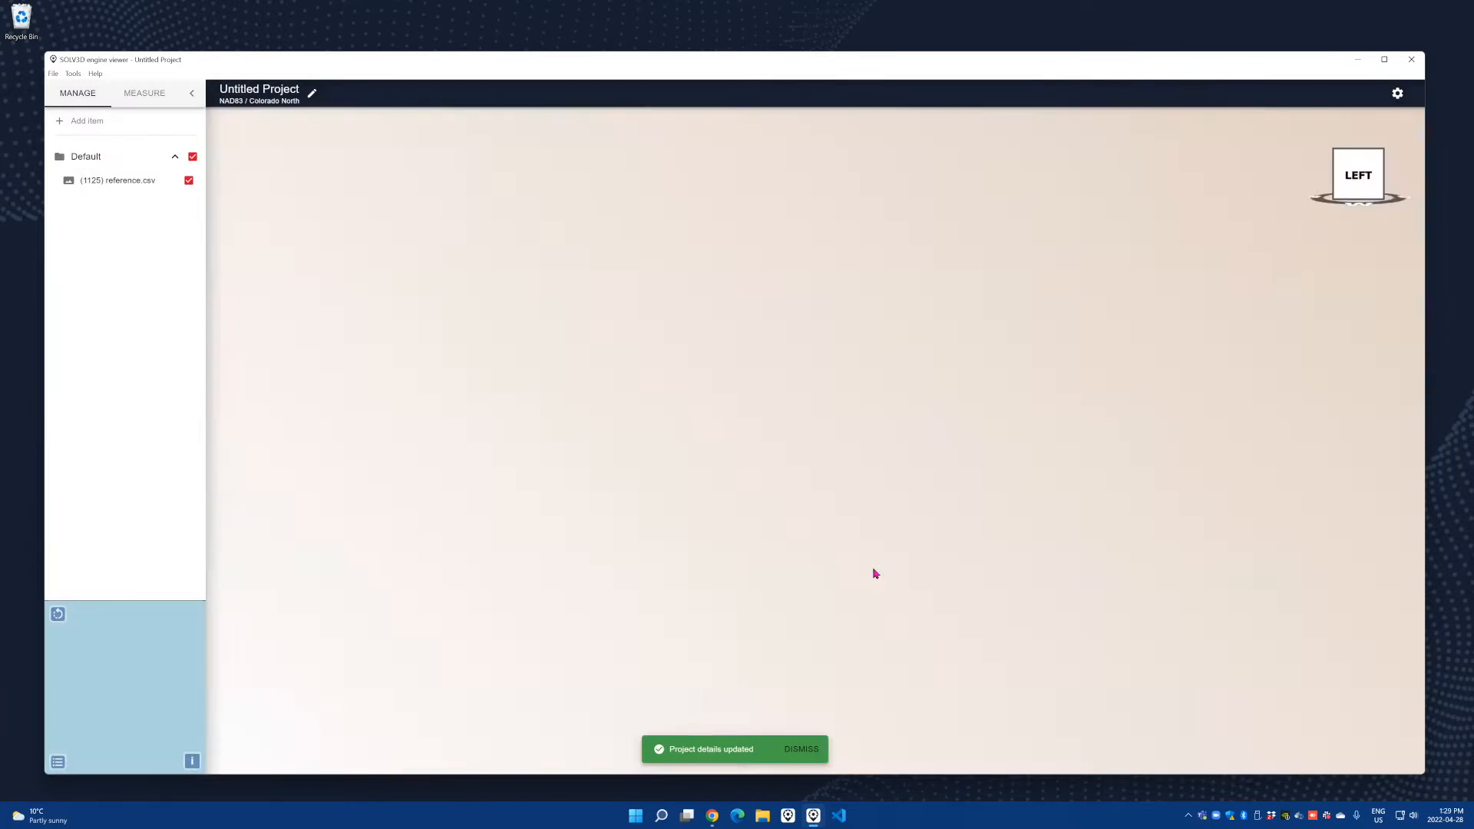
# Step: Open Scene View Classification, start a model classification, and set the classification score to 0.97
pyautogui.moveTo(1124, 478); pyautogui.dragTo(868, 457)
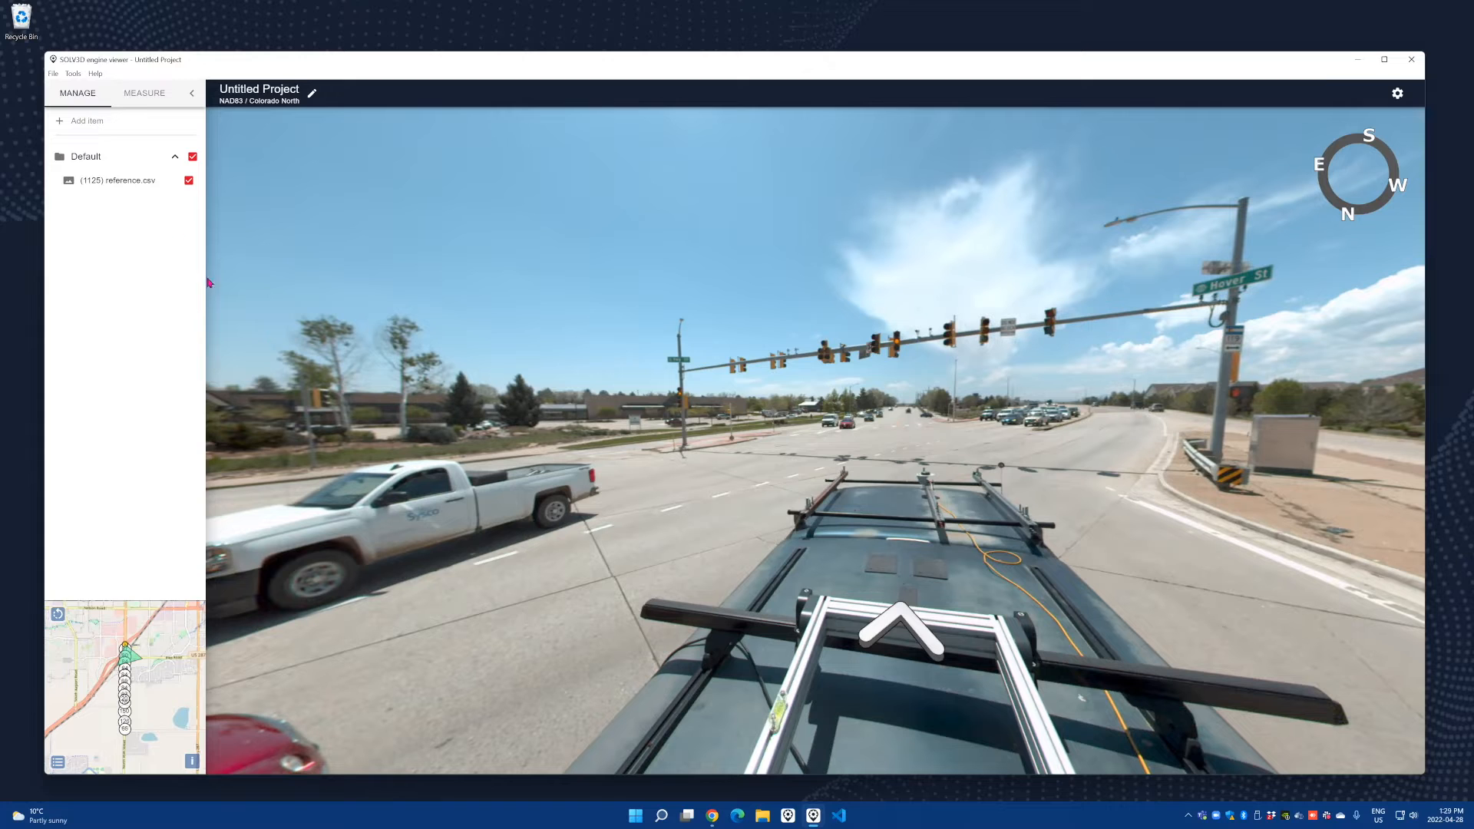
pyautogui.click(74, 76)
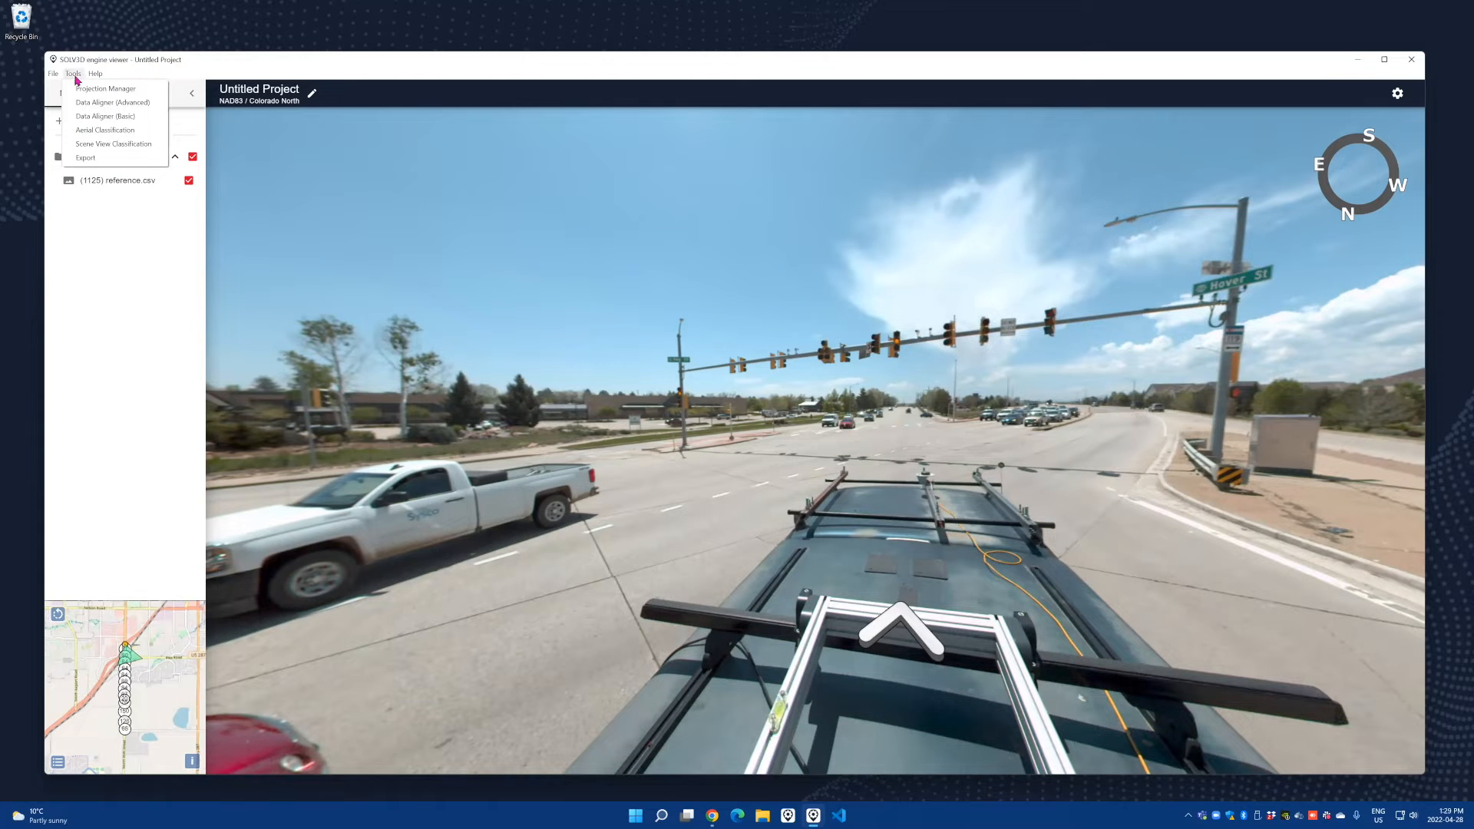
pyautogui.click(99, 143)
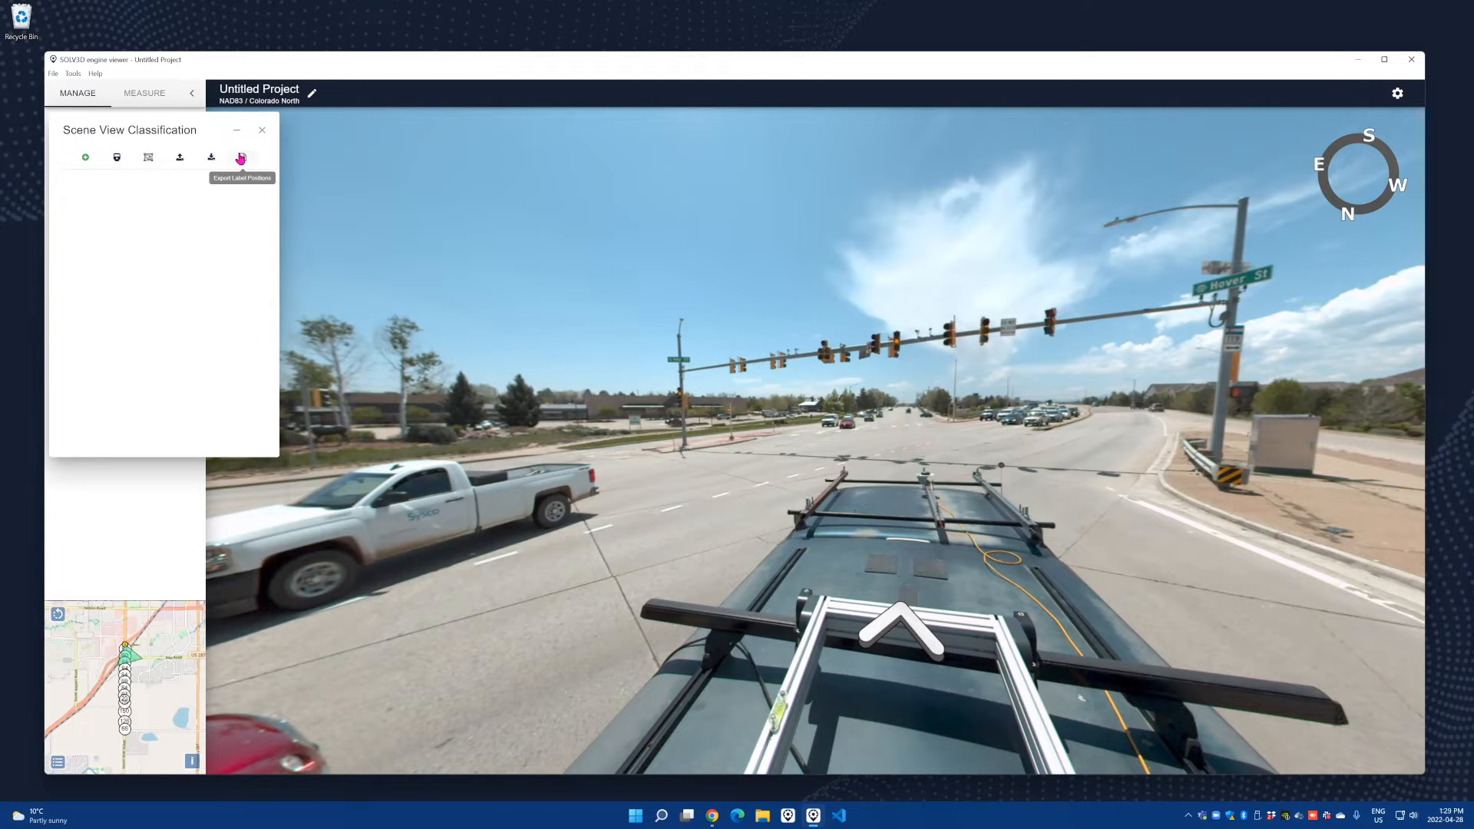
pyautogui.click(149, 160)
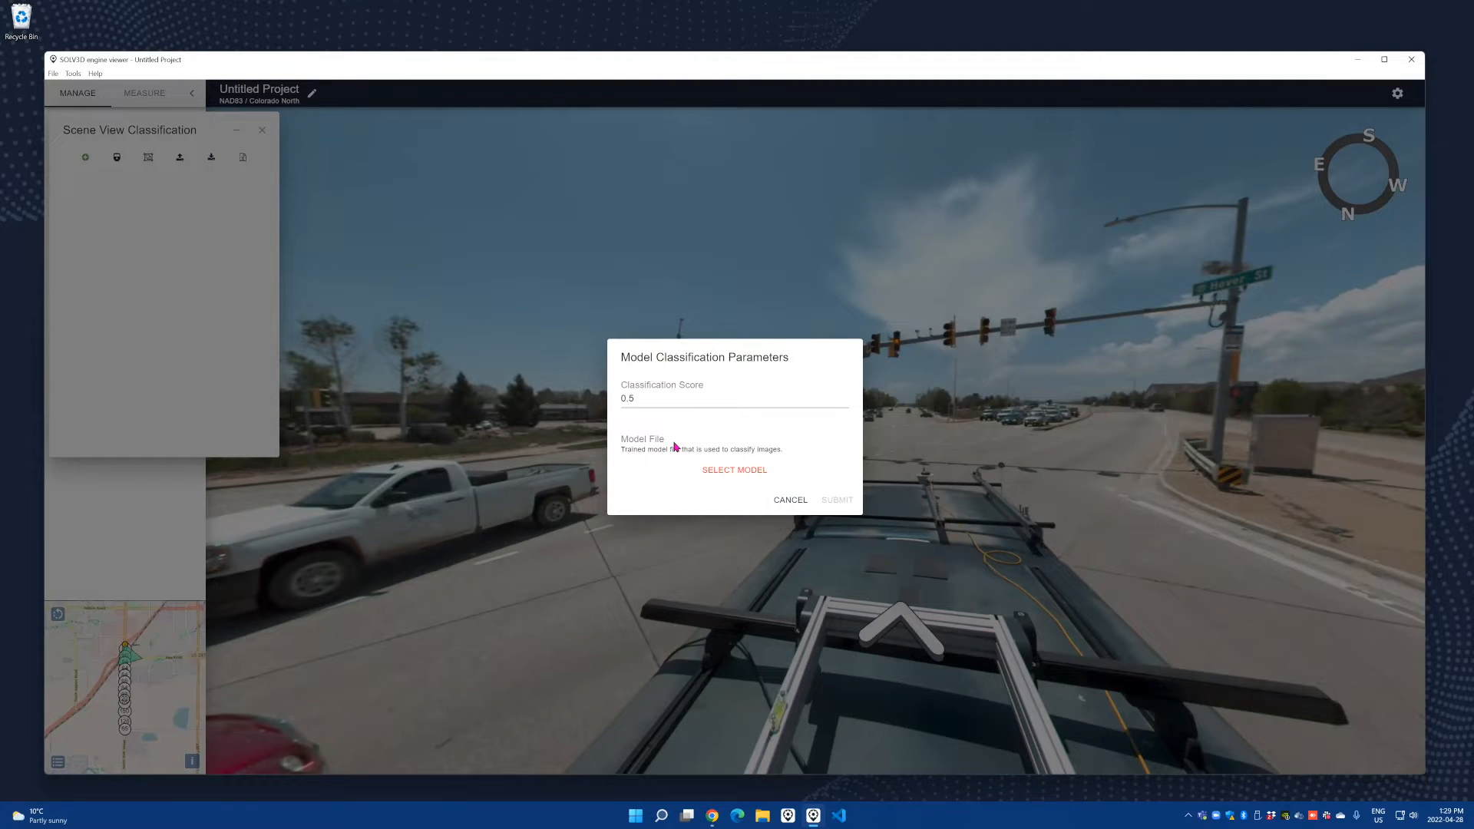
pyautogui.click(670, 402)
pyautogui.press('BackSpace')
pyautogui.write('9')
# Step: Select "2022_04_28 11-11-26.467318 model.pth" from pano/MY_RESULTS as the model file and run the classification
pyautogui.click(722, 477)
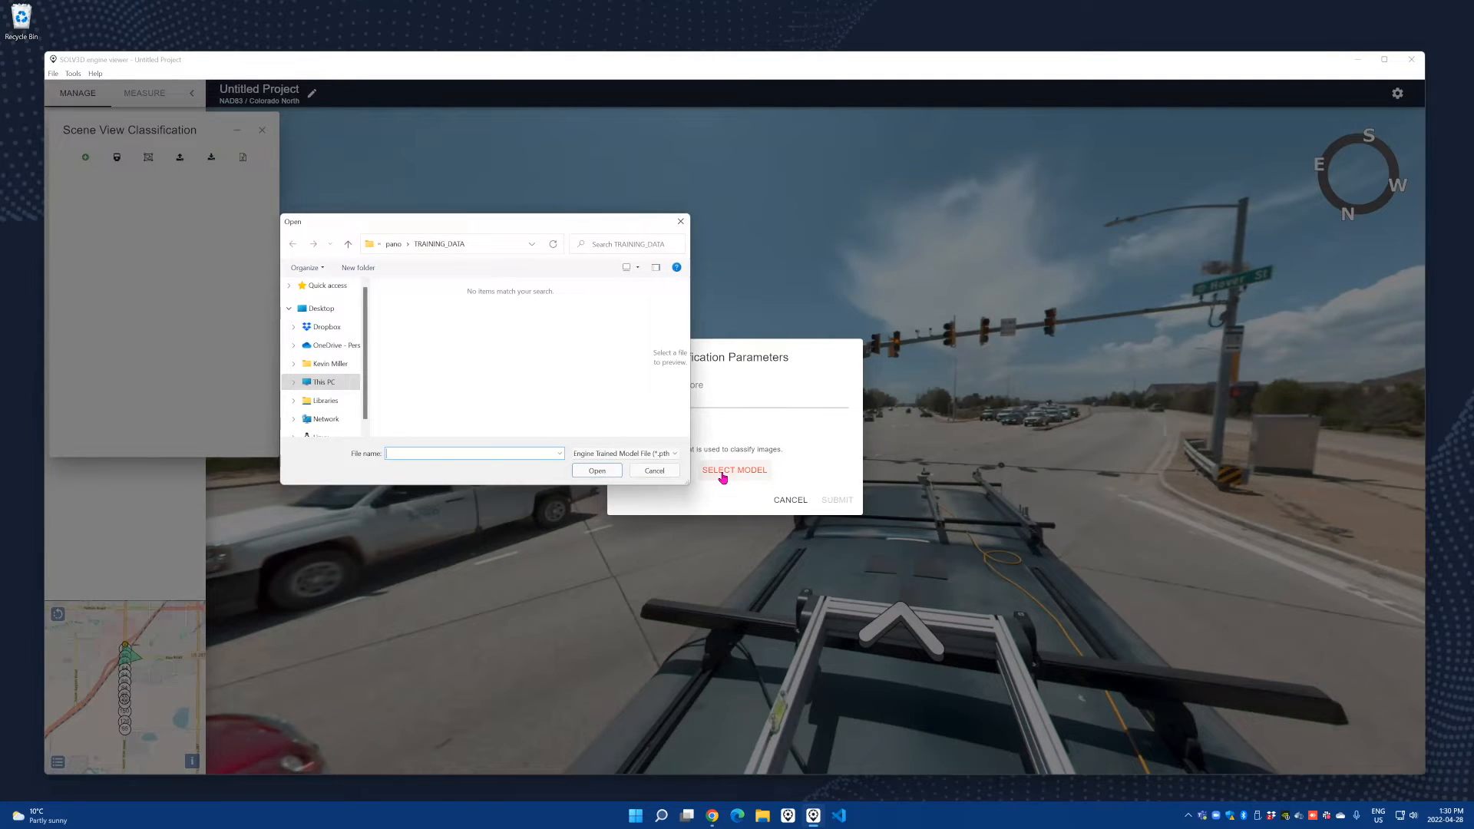
pyautogui.click(394, 245)
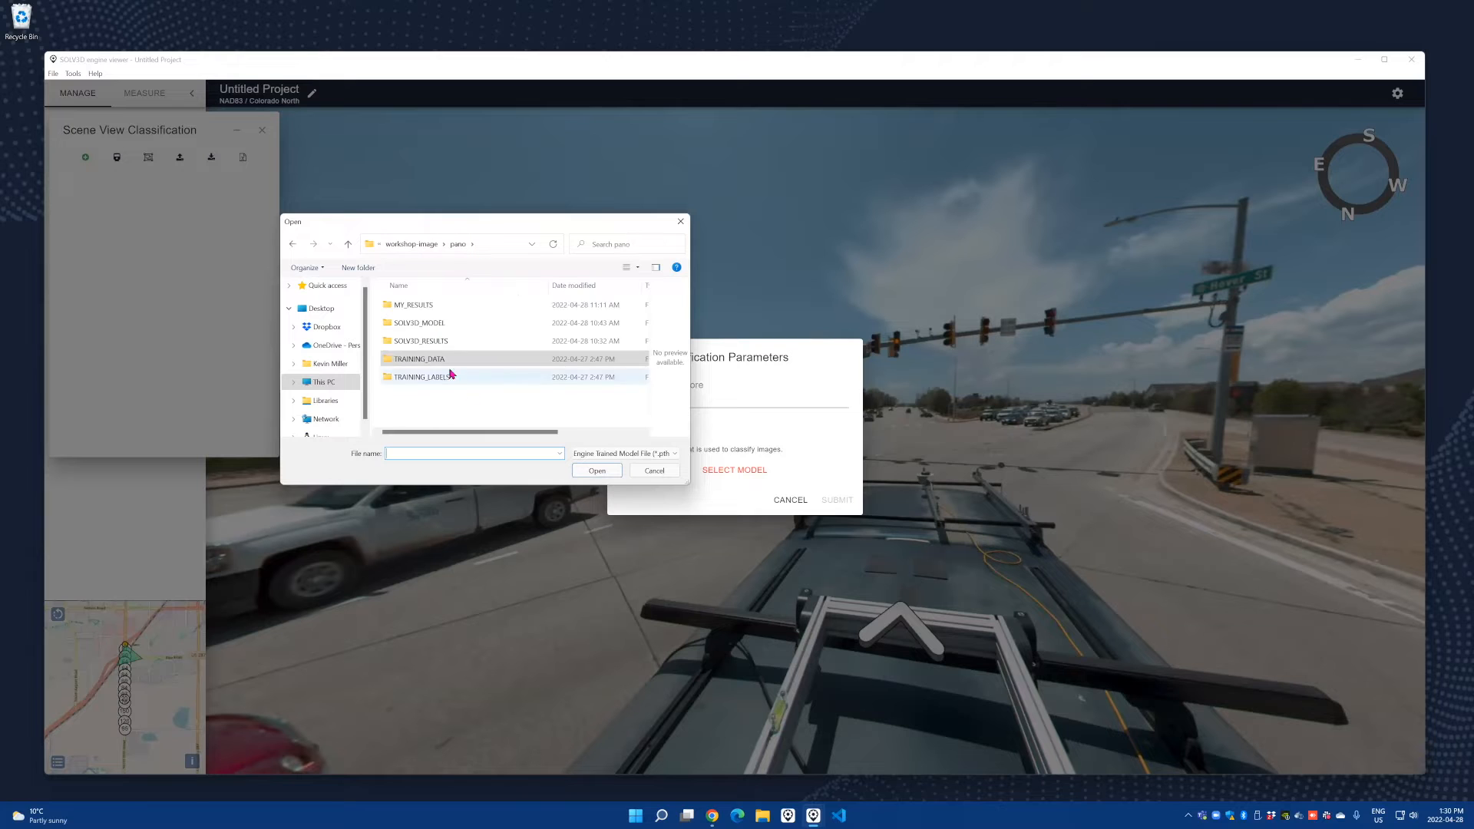
pyautogui.click(418, 310)
pyautogui.doubleClick(418, 310)
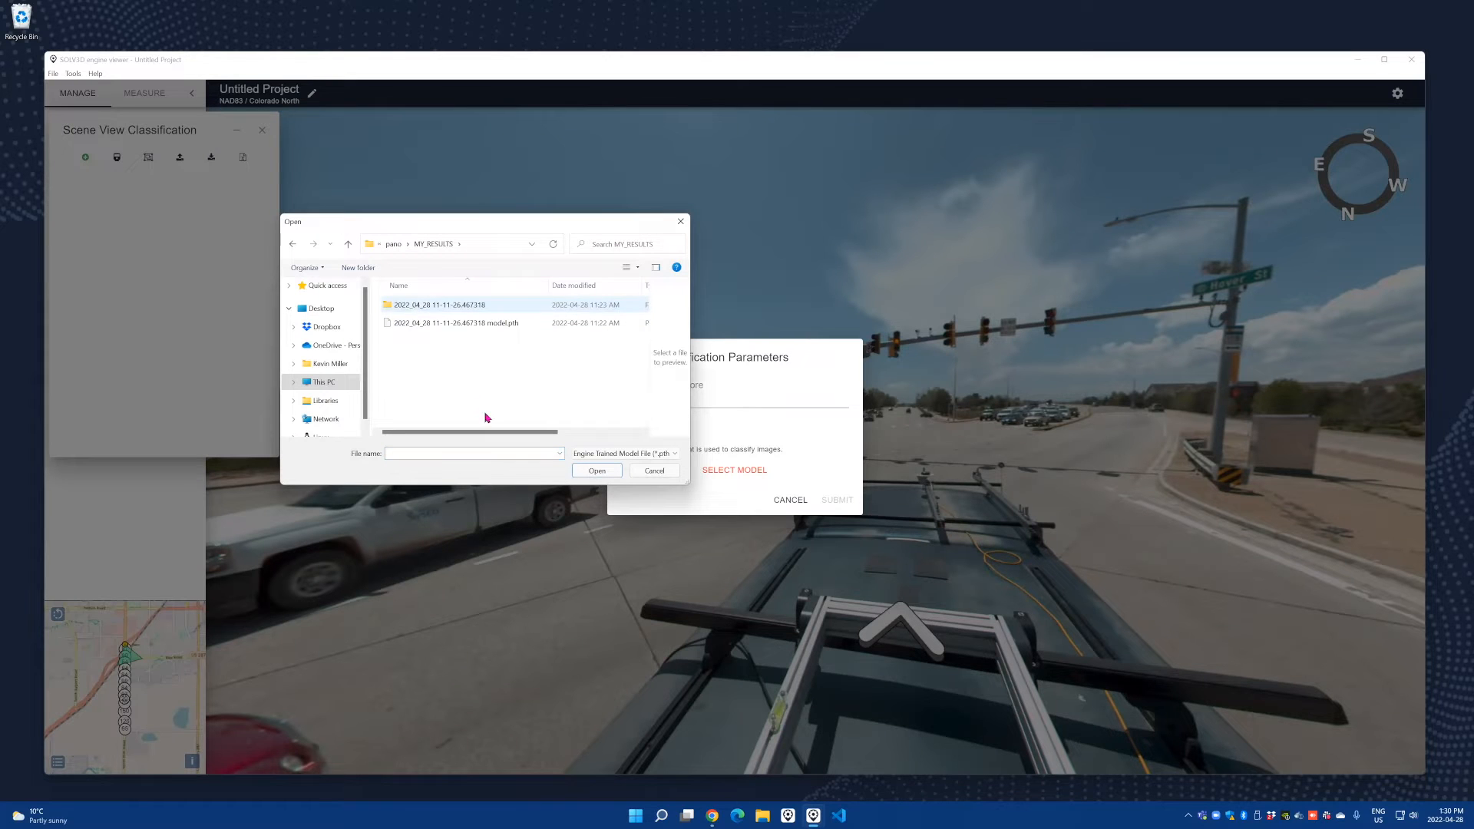
pyautogui.click(439, 323)
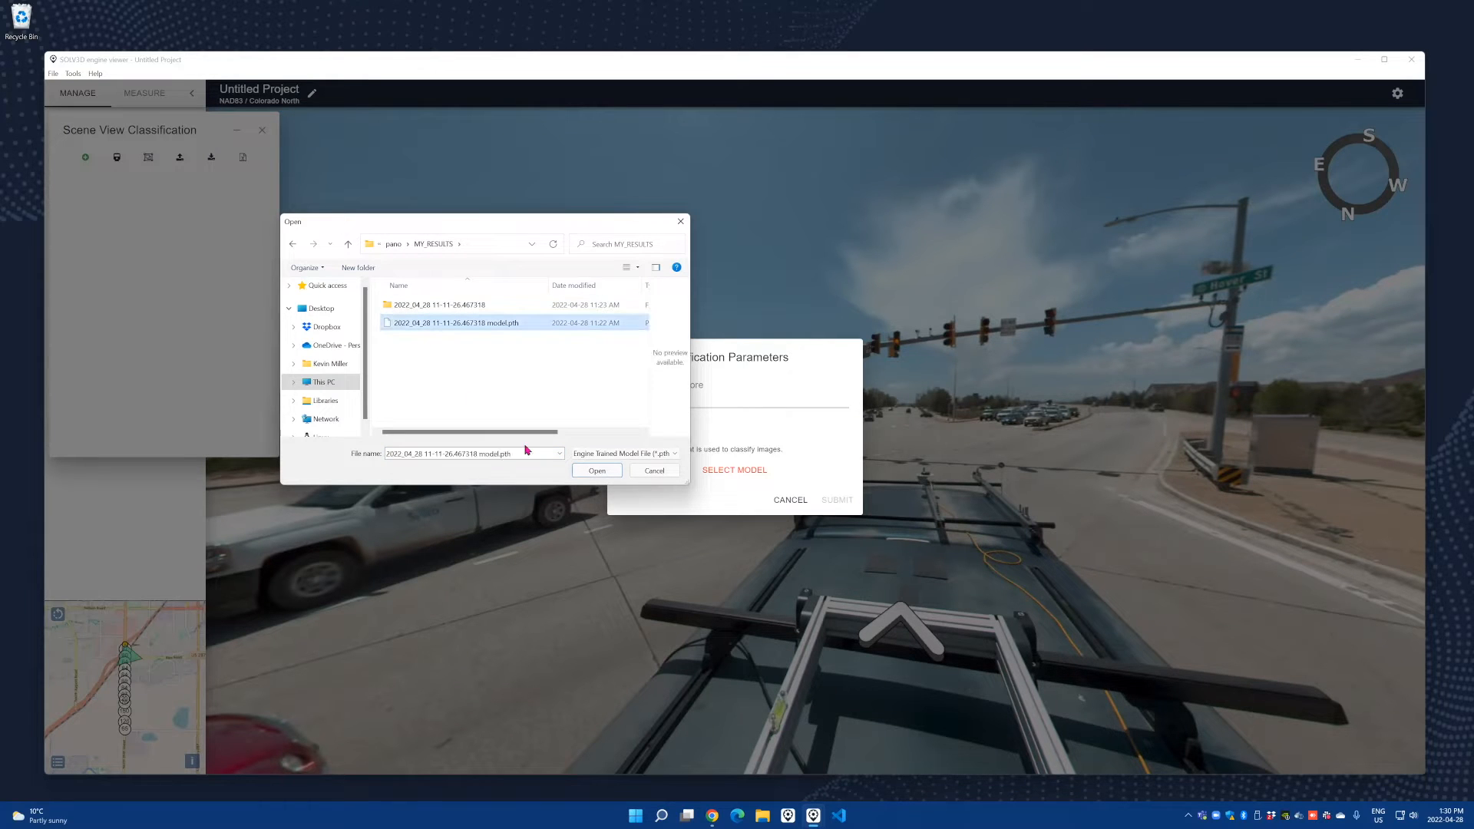
pyautogui.click(598, 472)
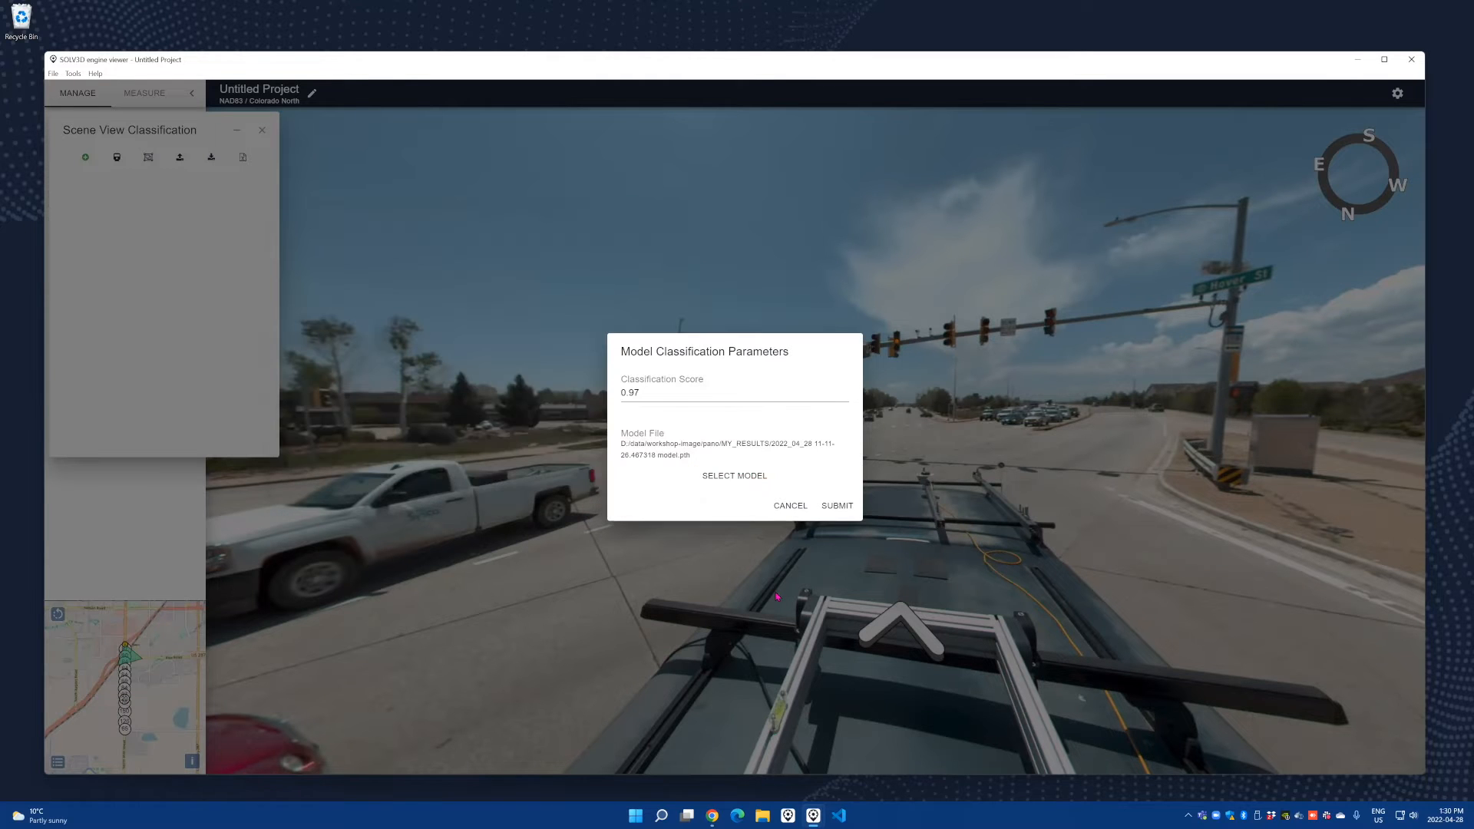
pyautogui.click(835, 506)
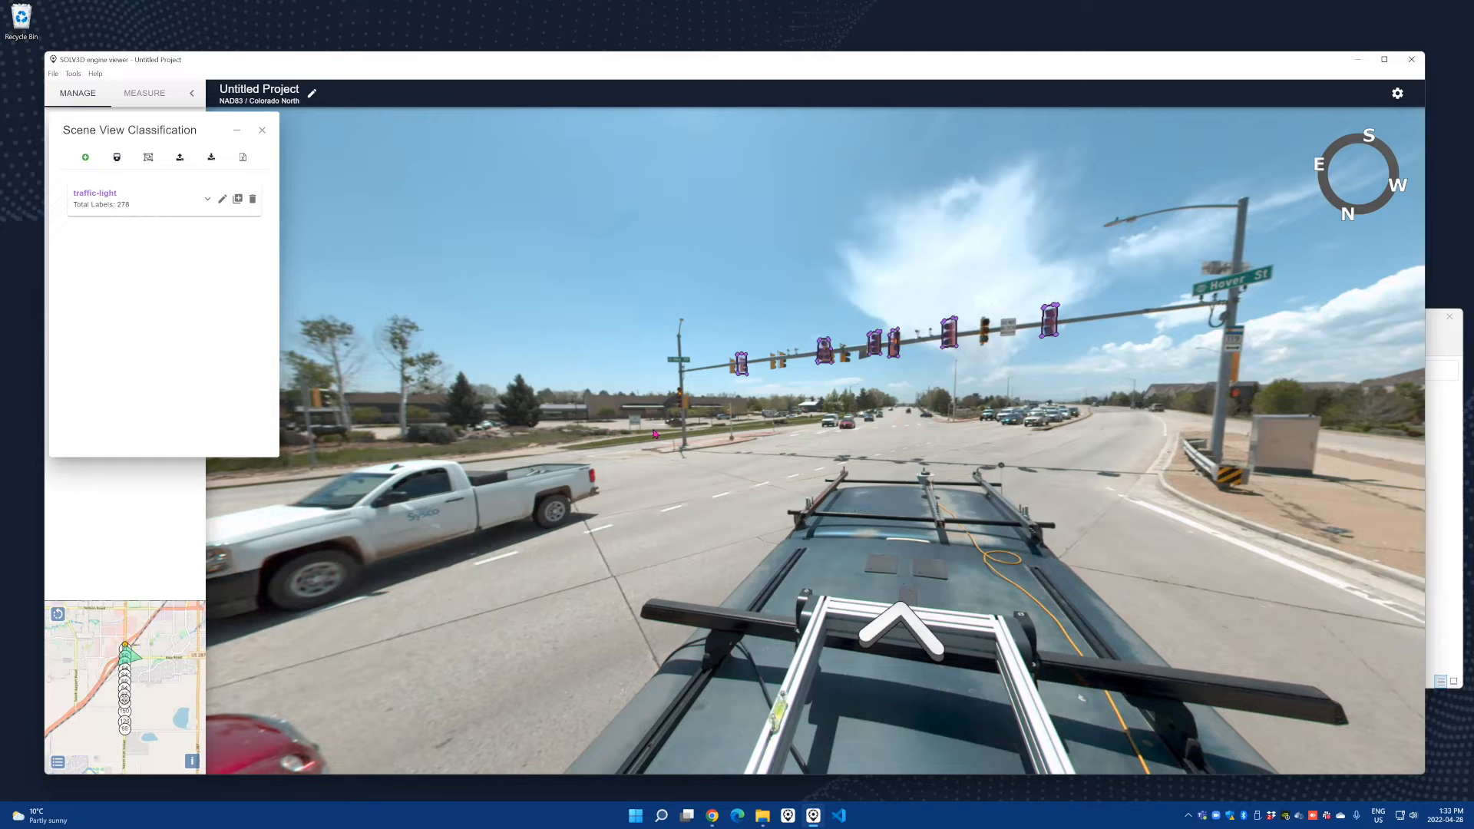
# Step: Move through the neighbouring panoramas in both directions along the road and inspect the traffic-light labels at the intersection
pyautogui.moveTo(875, 450); pyautogui.dragTo(867, 445)
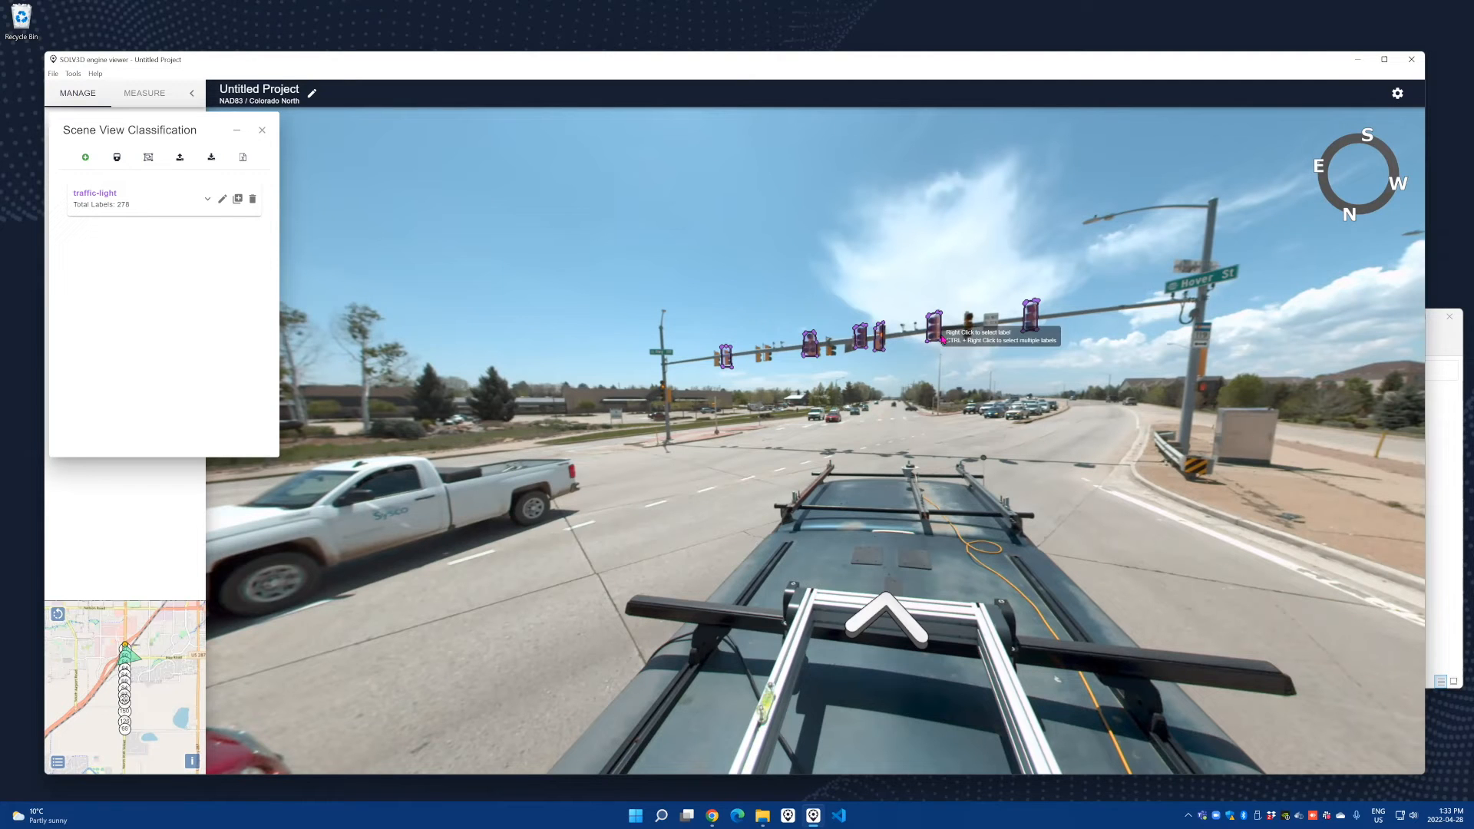
pyautogui.click(878, 613)
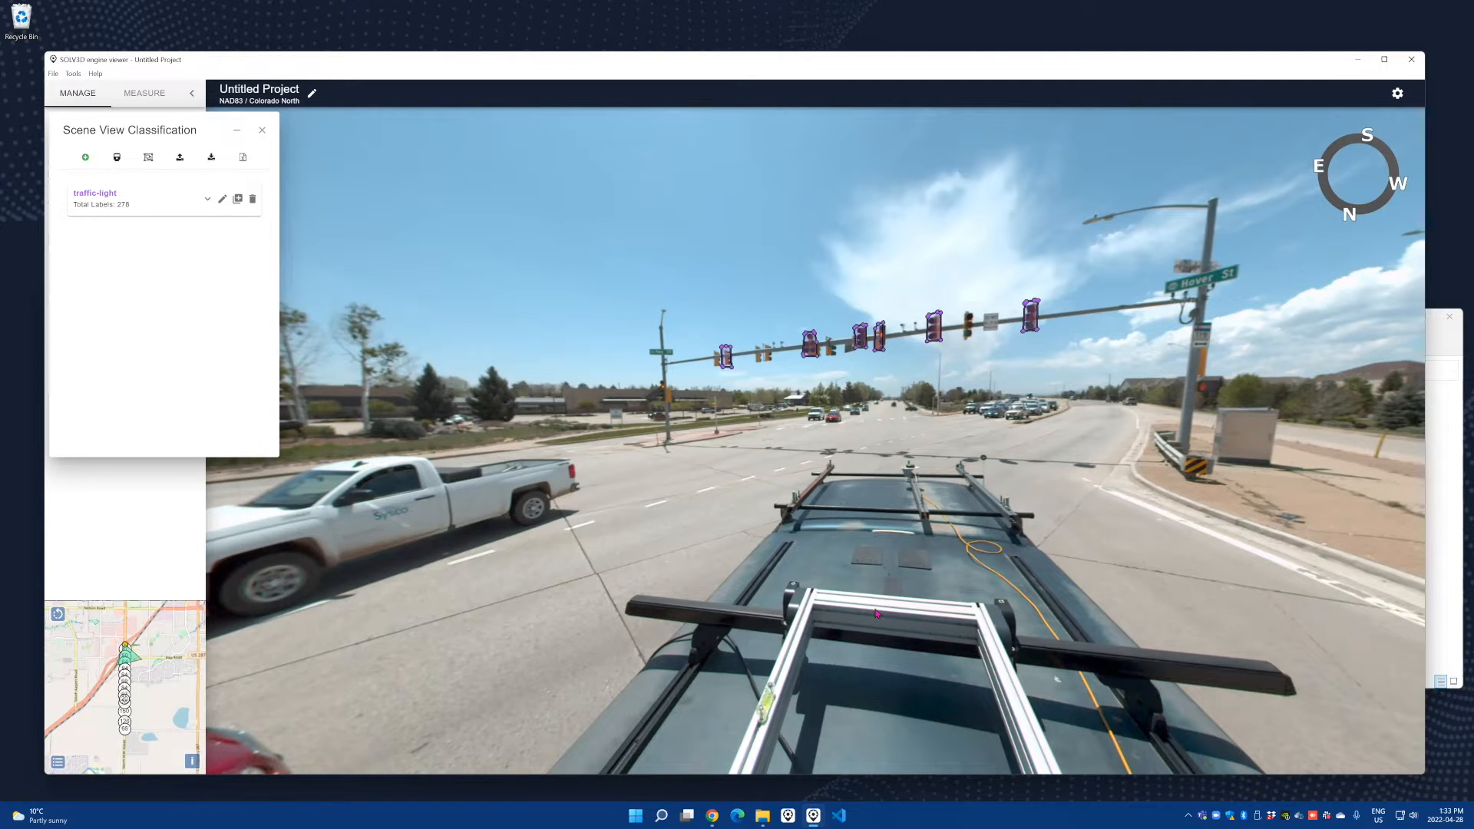
pyautogui.moveTo(692, 454); pyautogui.dragTo(629, 488)
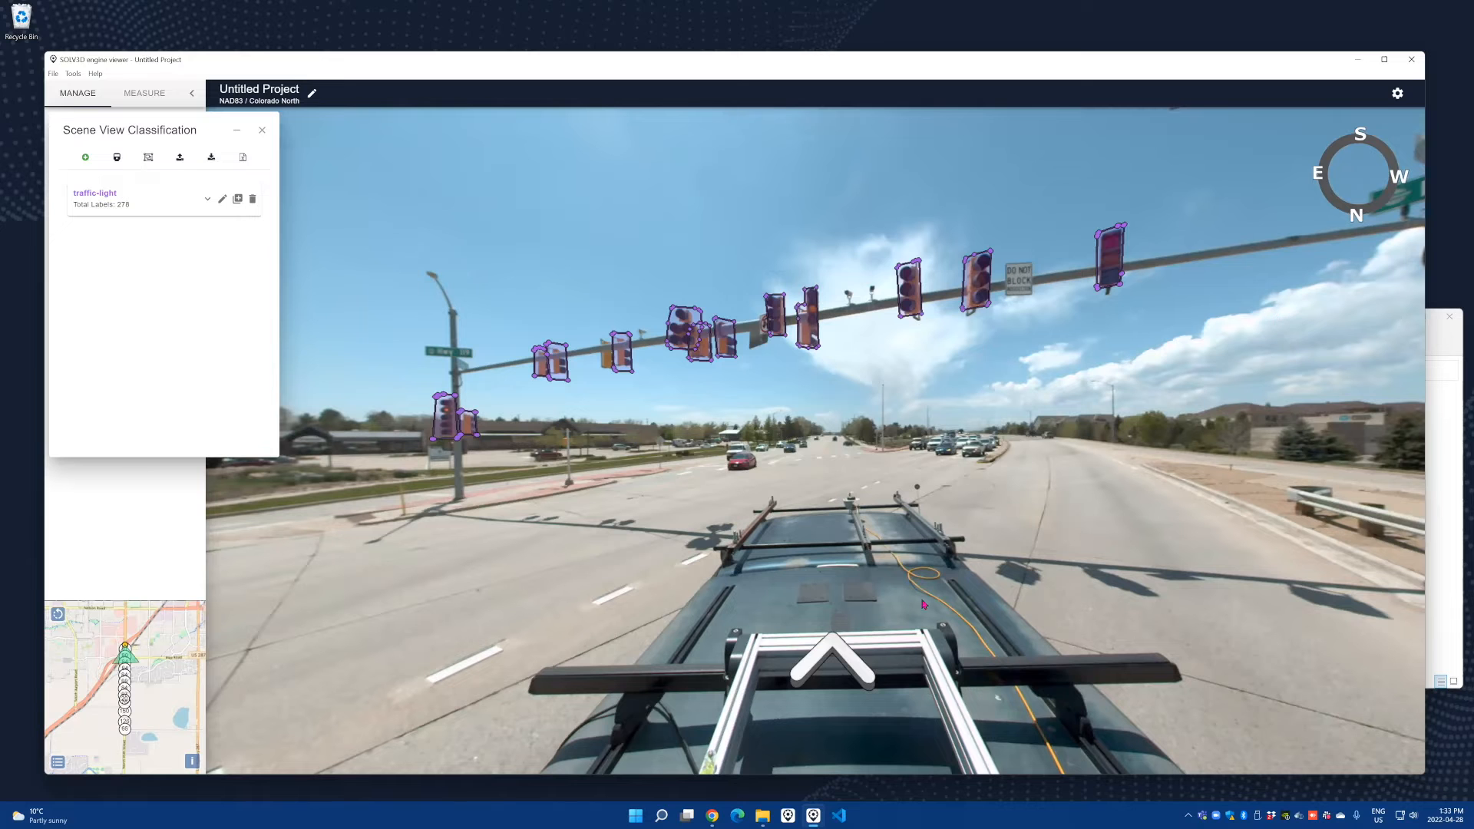
pyautogui.click(850, 653)
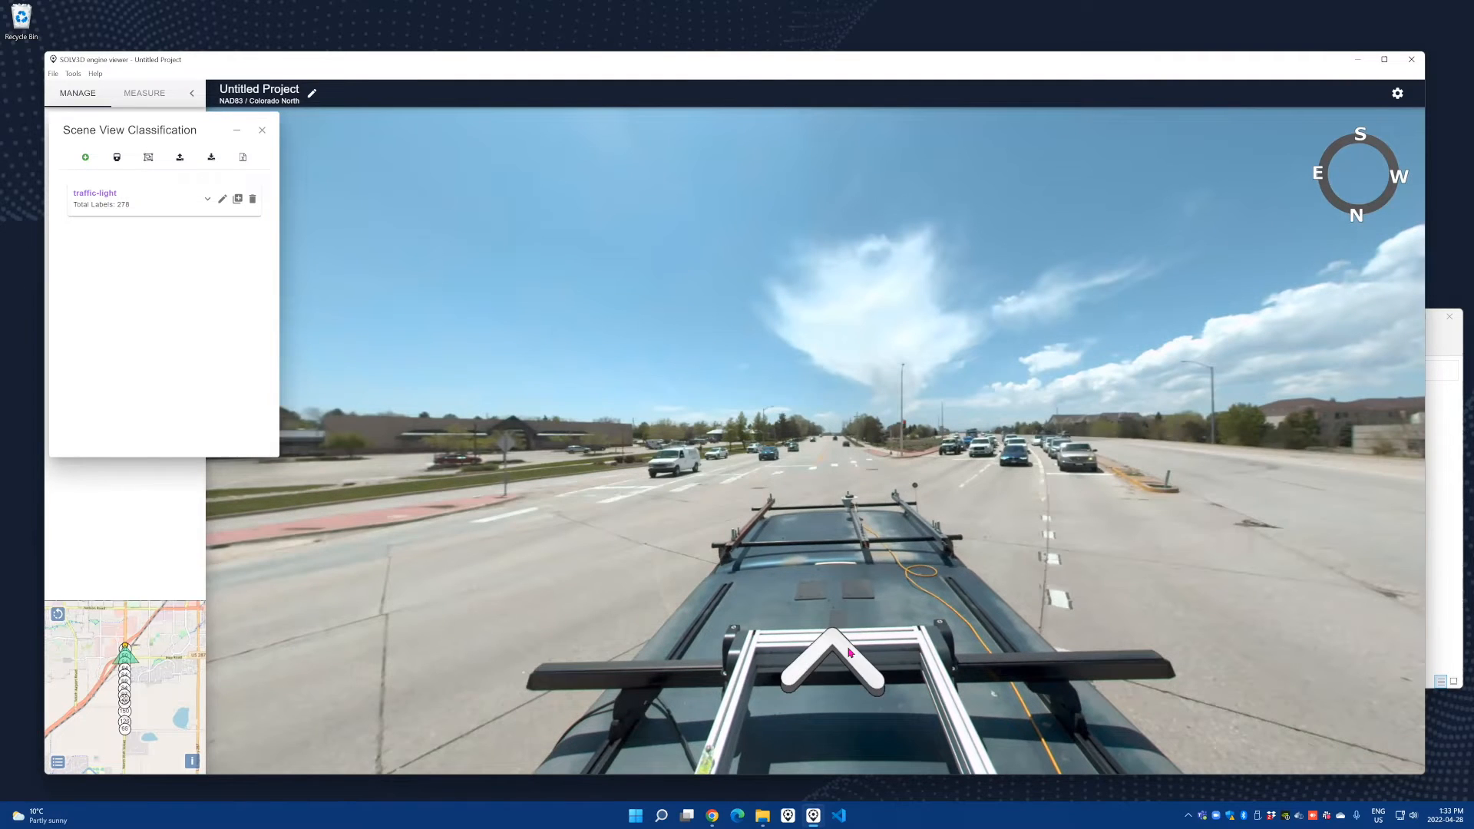
pyautogui.moveTo(684, 512); pyautogui.dragTo(1017, 444)
pyautogui.moveTo(695, 463); pyautogui.dragTo(926, 462)
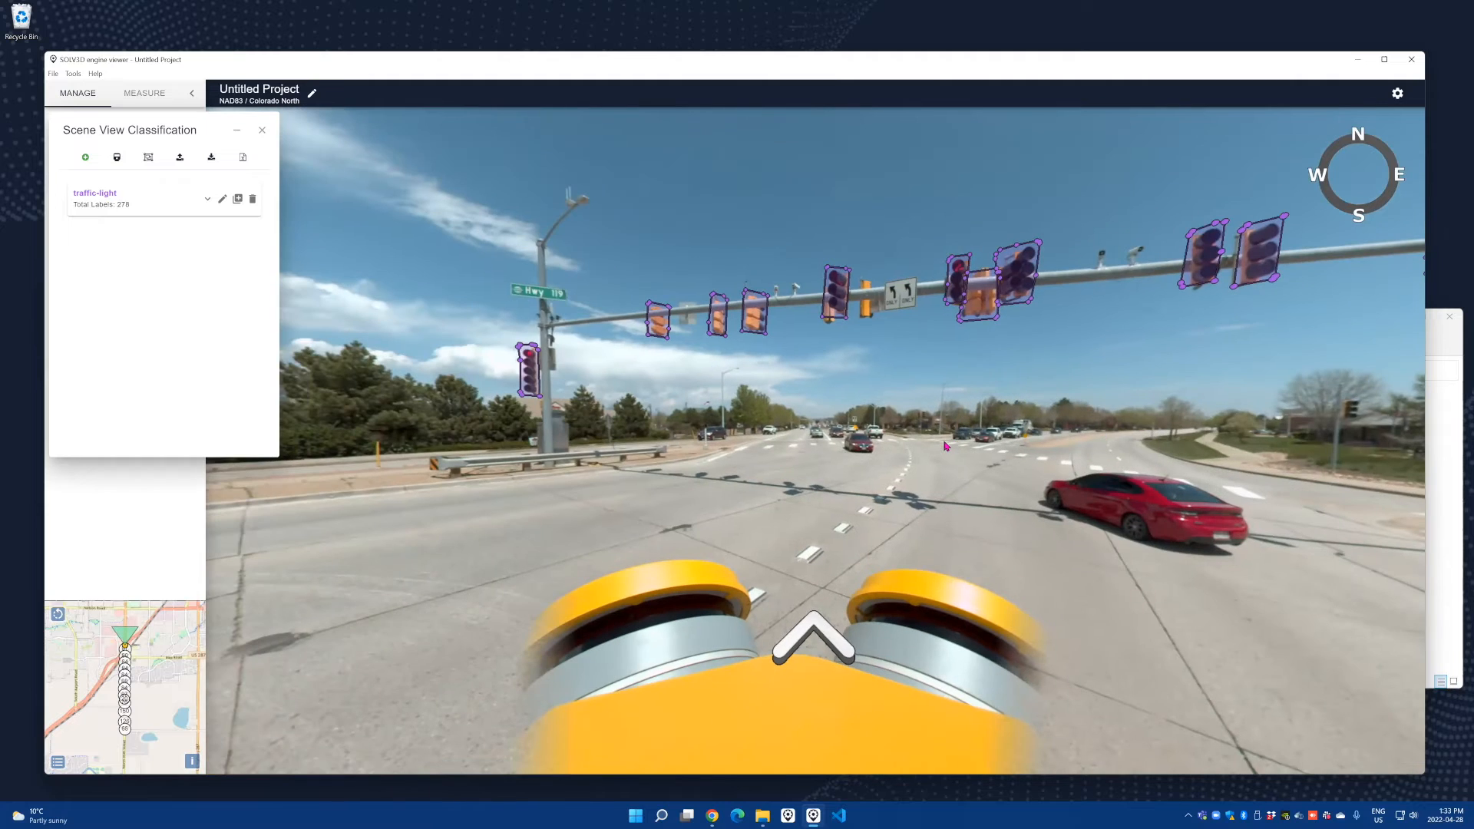
pyautogui.press('Down')
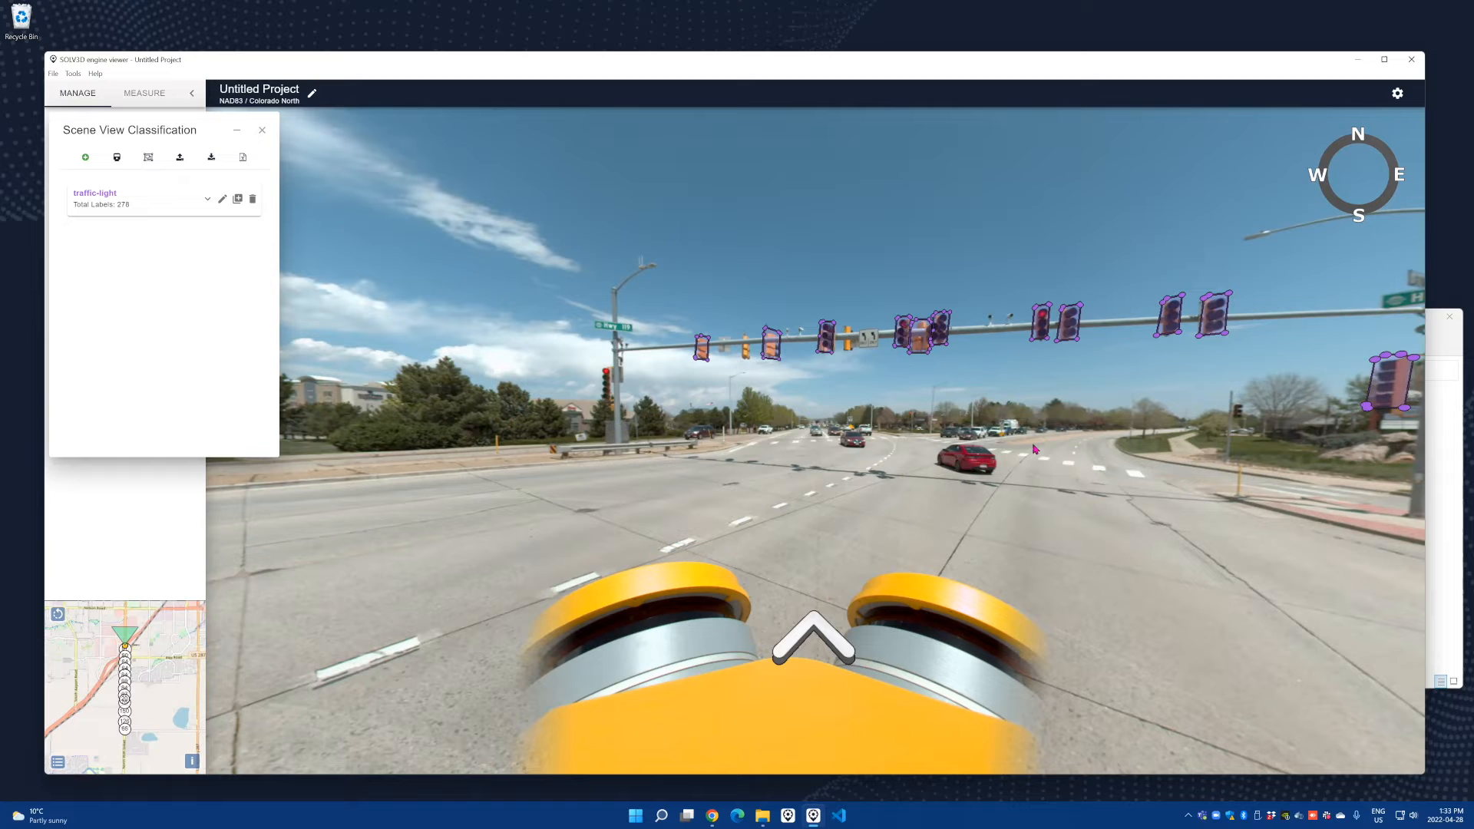
# Step: Expand the traffic-light label list and zoom to Area #1 to inspect its outline in the panorama
pyautogui.click(205, 202)
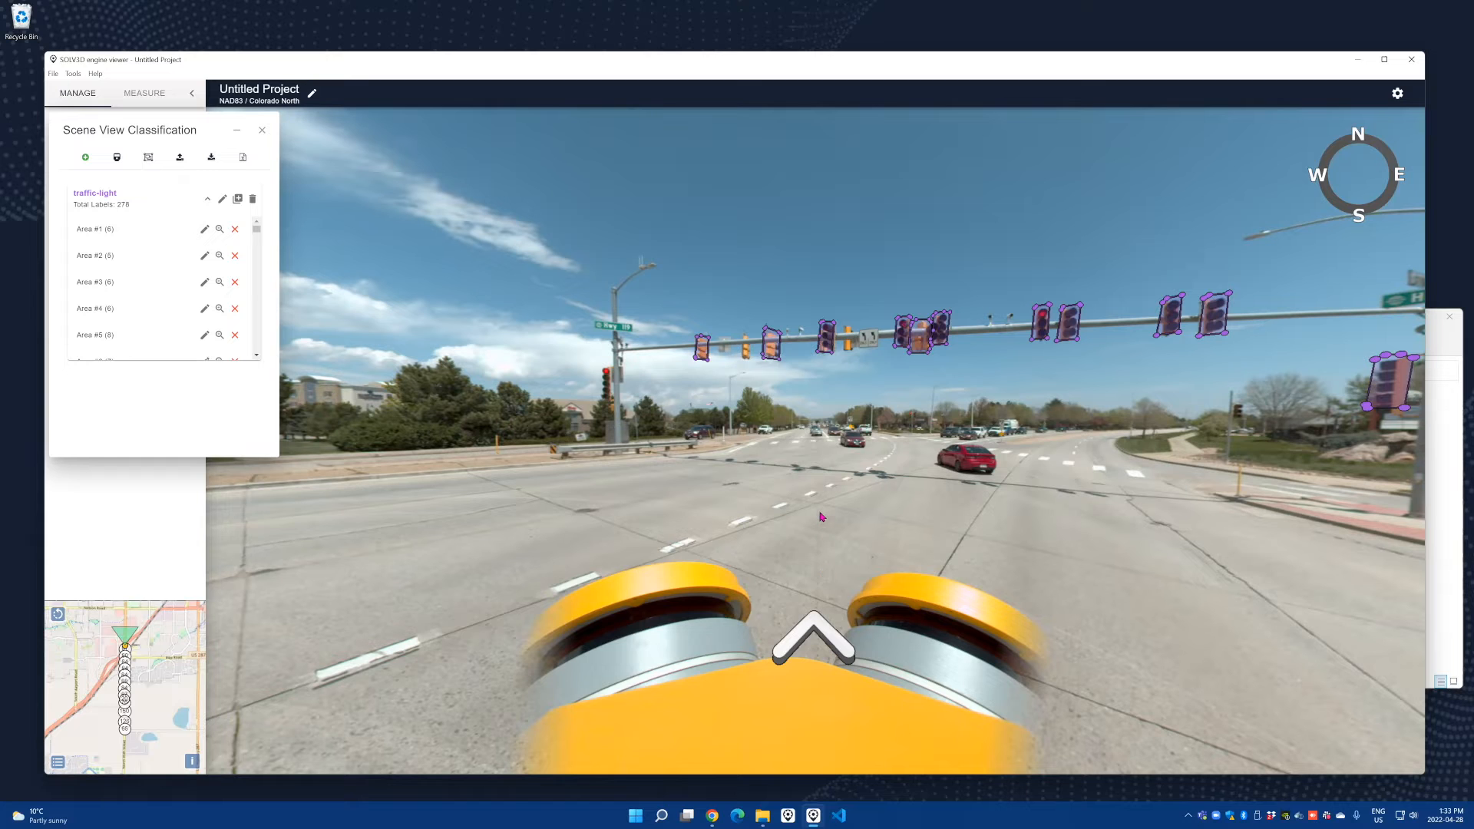
pyautogui.click(825, 633)
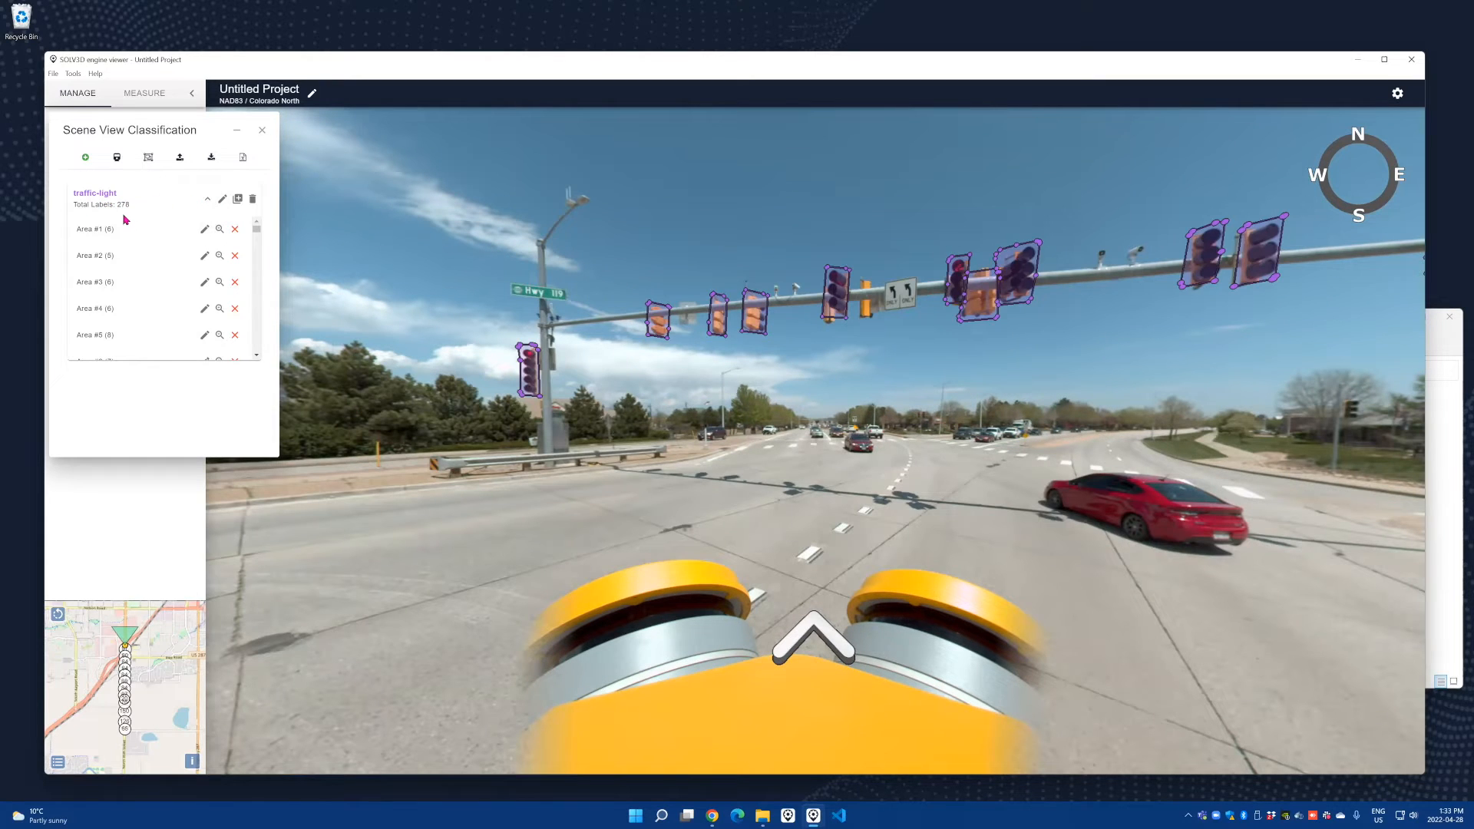
pyautogui.click(220, 231)
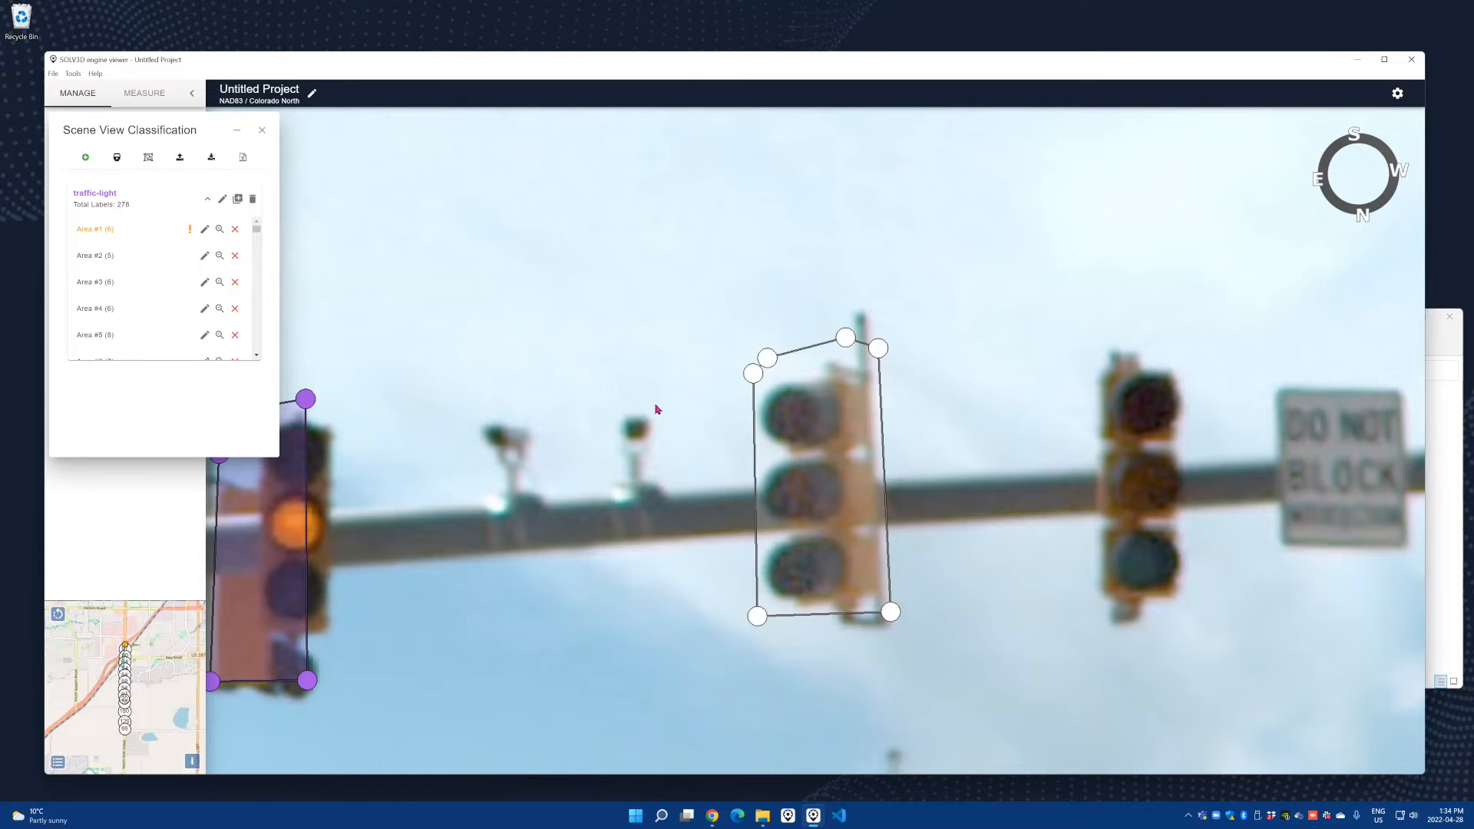
pyautogui.scroll(-5, 804, 471)
pyautogui.scroll(-5, 771, 528)
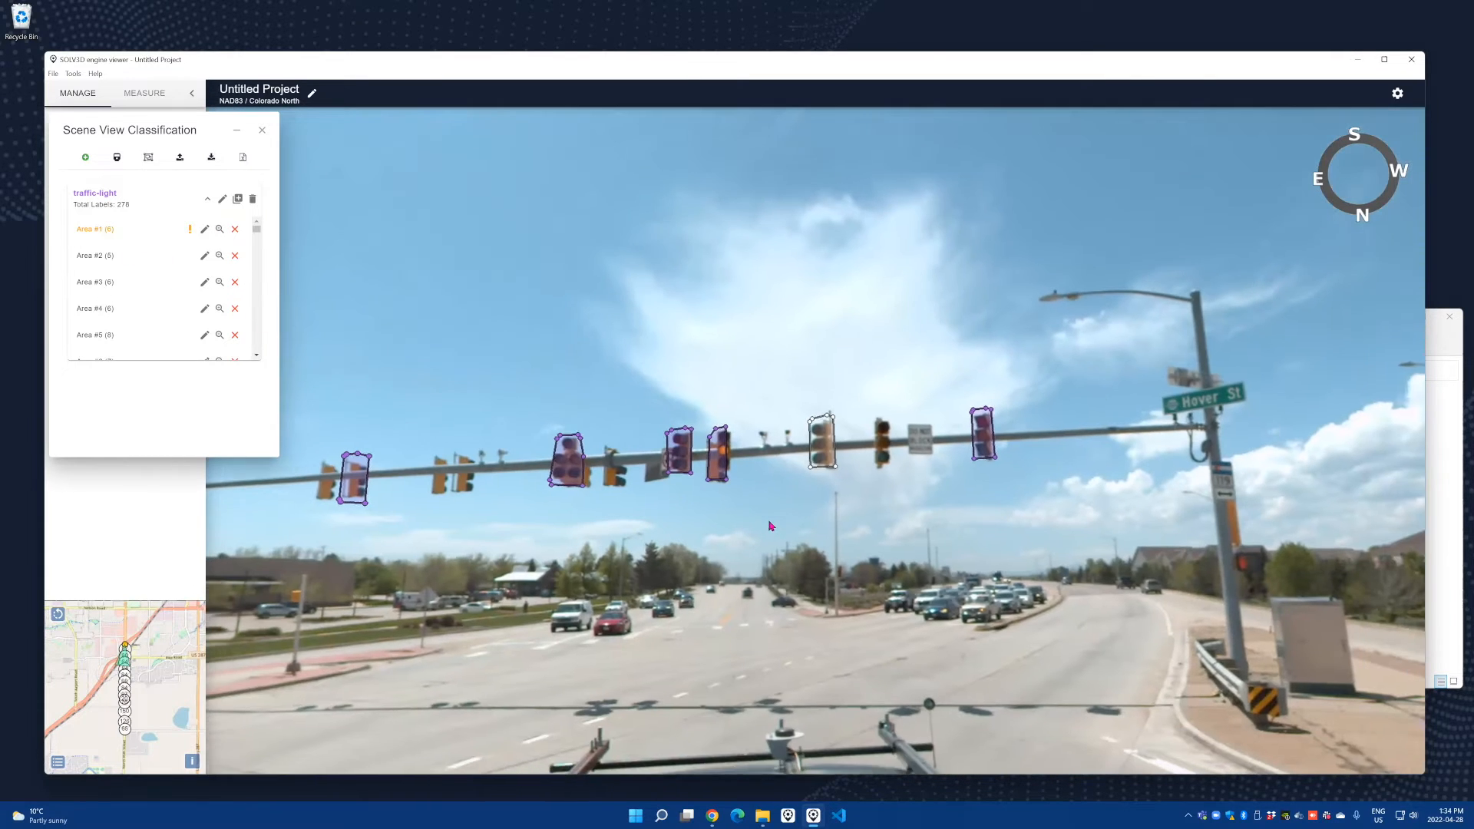
# Step: Zoom to labels Area #4 and Area #25 in turn and inspect the traffic-light outlines around them
pyautogui.click(220, 308)
pyautogui.scroll(-7, 212, 307)
pyautogui.click(220, 290)
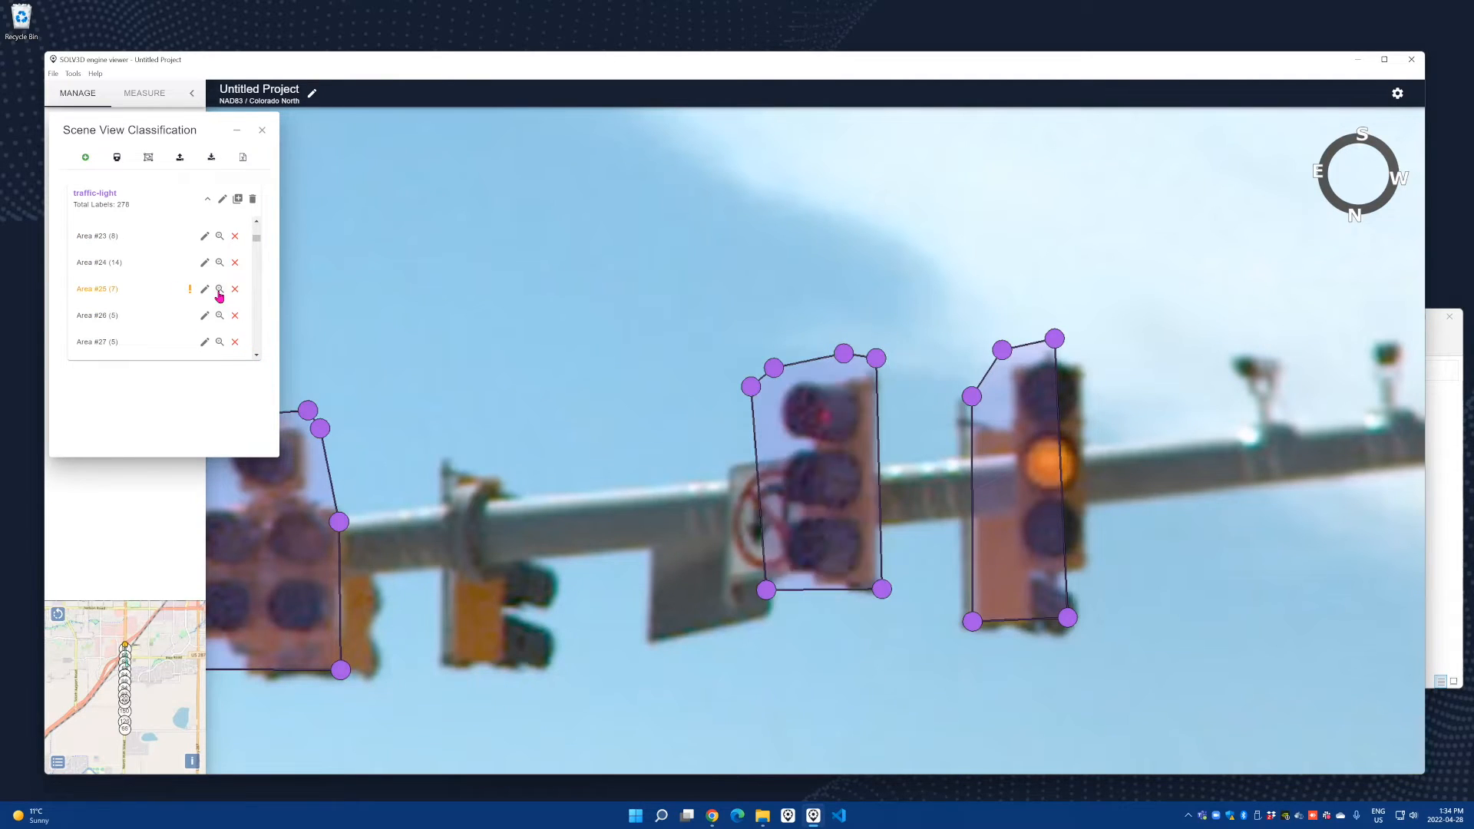
pyautogui.scroll(-6, 670, 440)
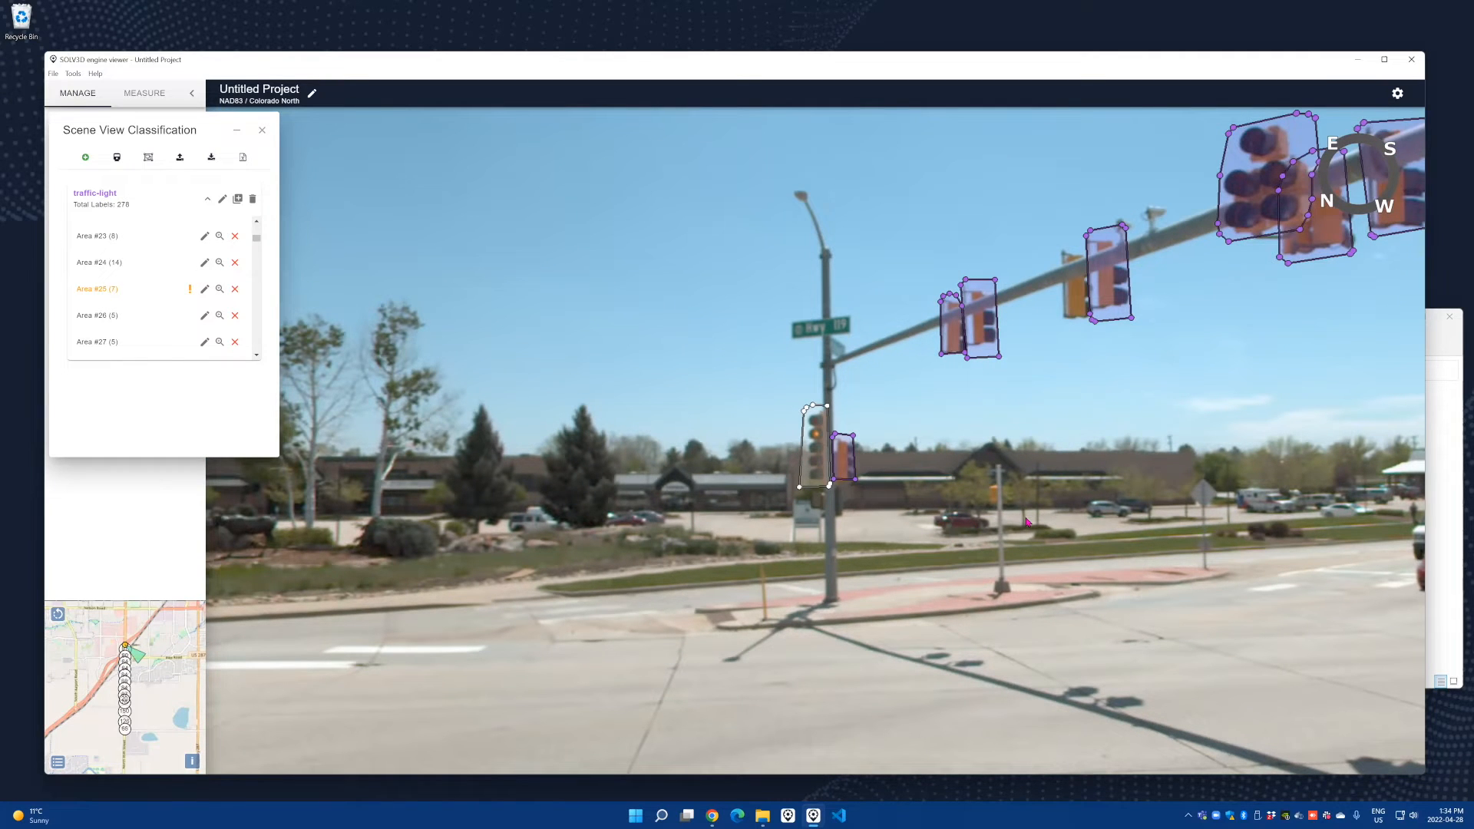
pyautogui.moveTo(1104, 512); pyautogui.dragTo(885, 464)
pyautogui.scroll(-4, 1001, 495)
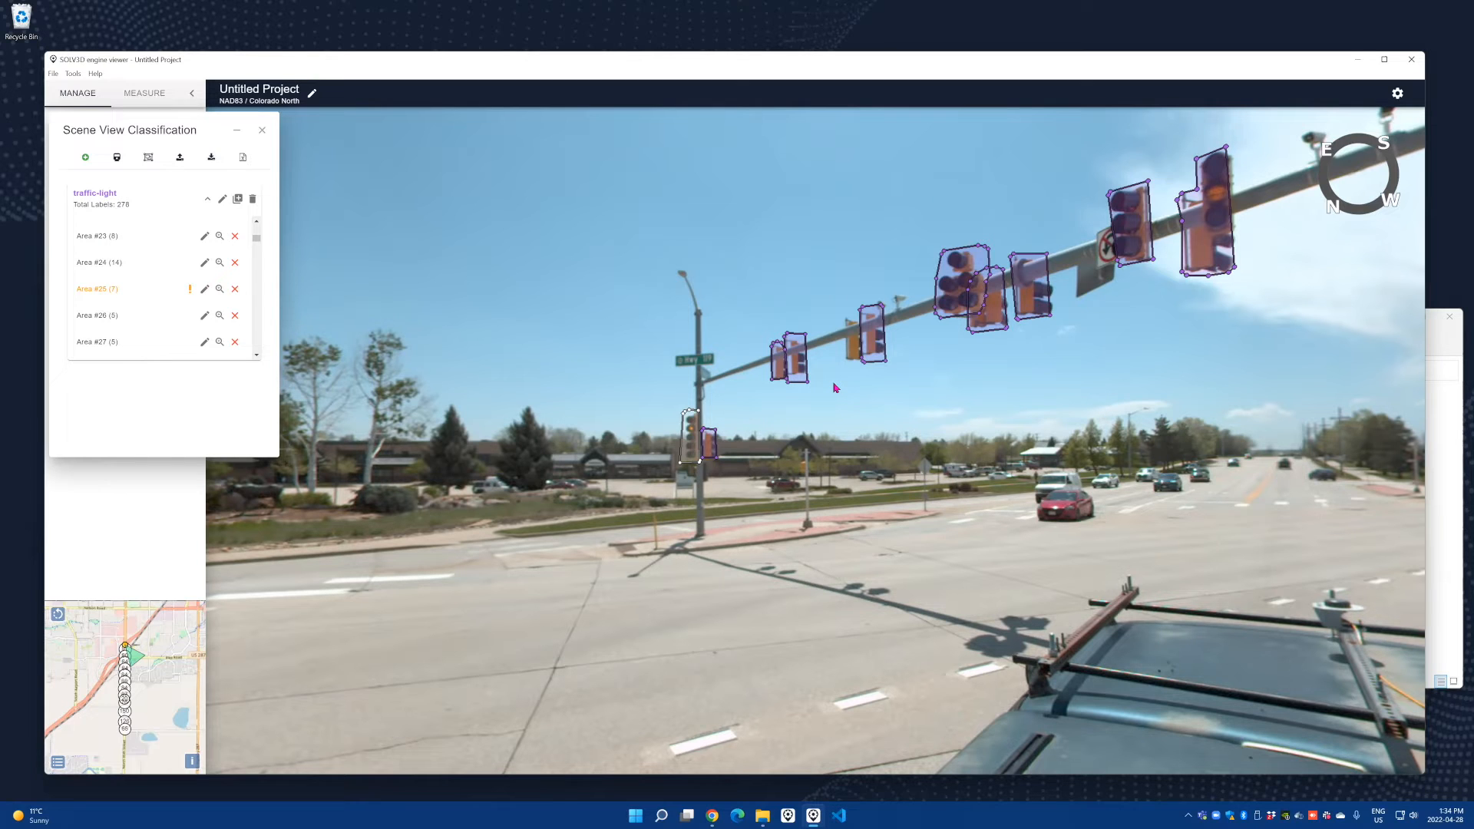
# Step: Select the Area #26 label in the panorama, view its available label actions without applying any, and collapse the traffic-light label list
pyautogui.rightClick(800, 362)
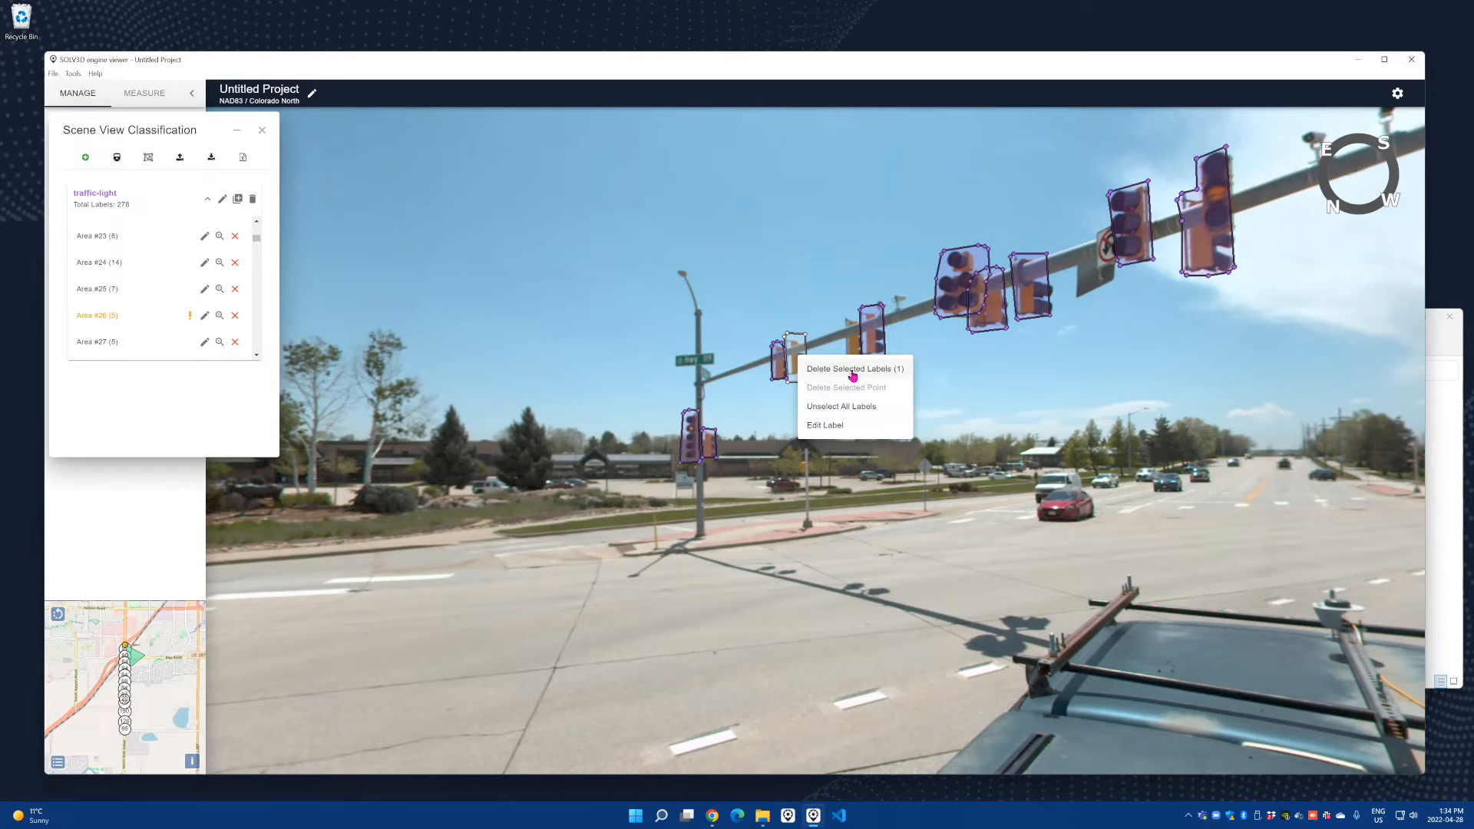
pyautogui.click(946, 470)
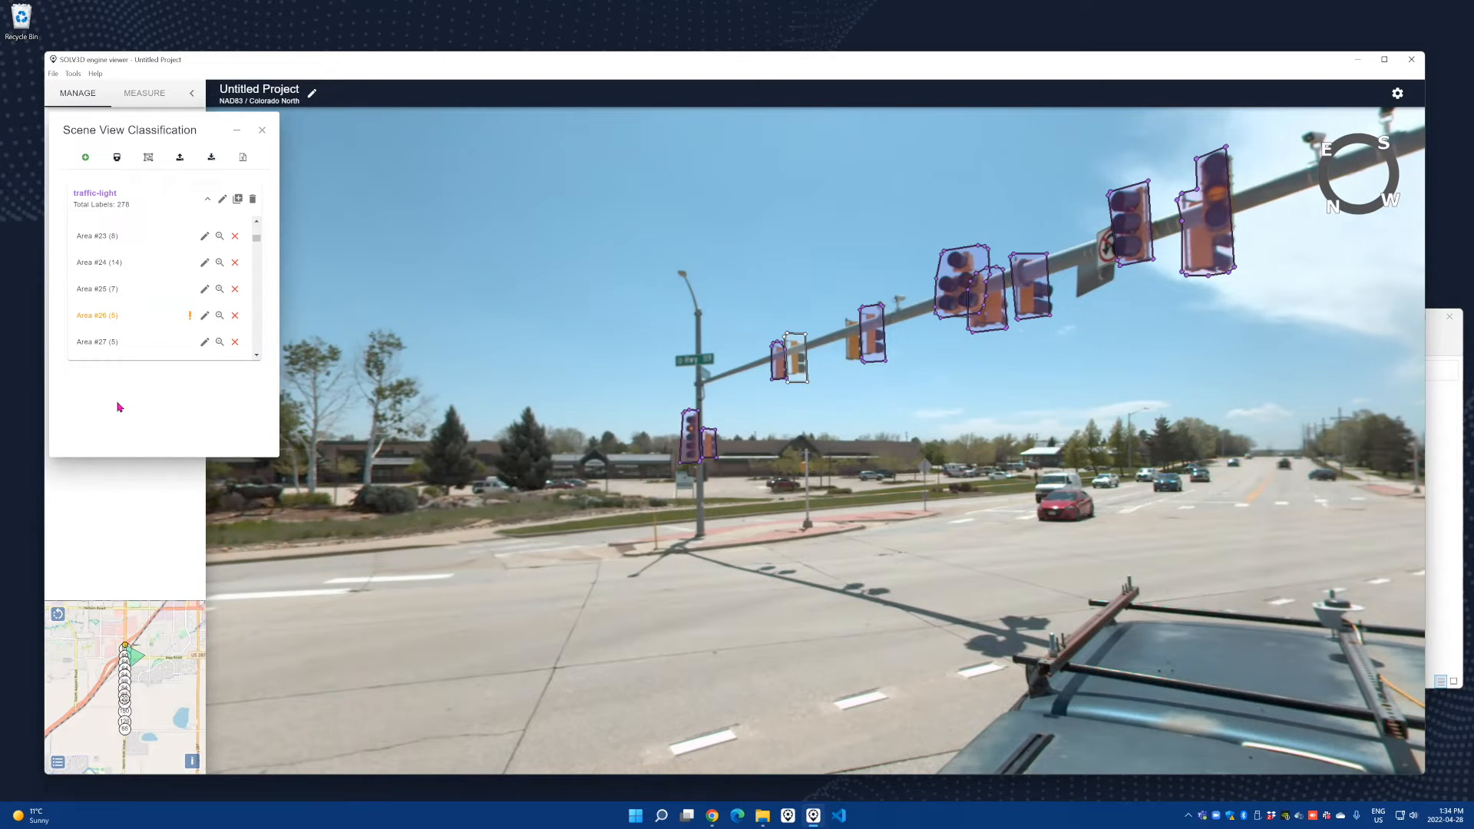
pyautogui.click(206, 199)
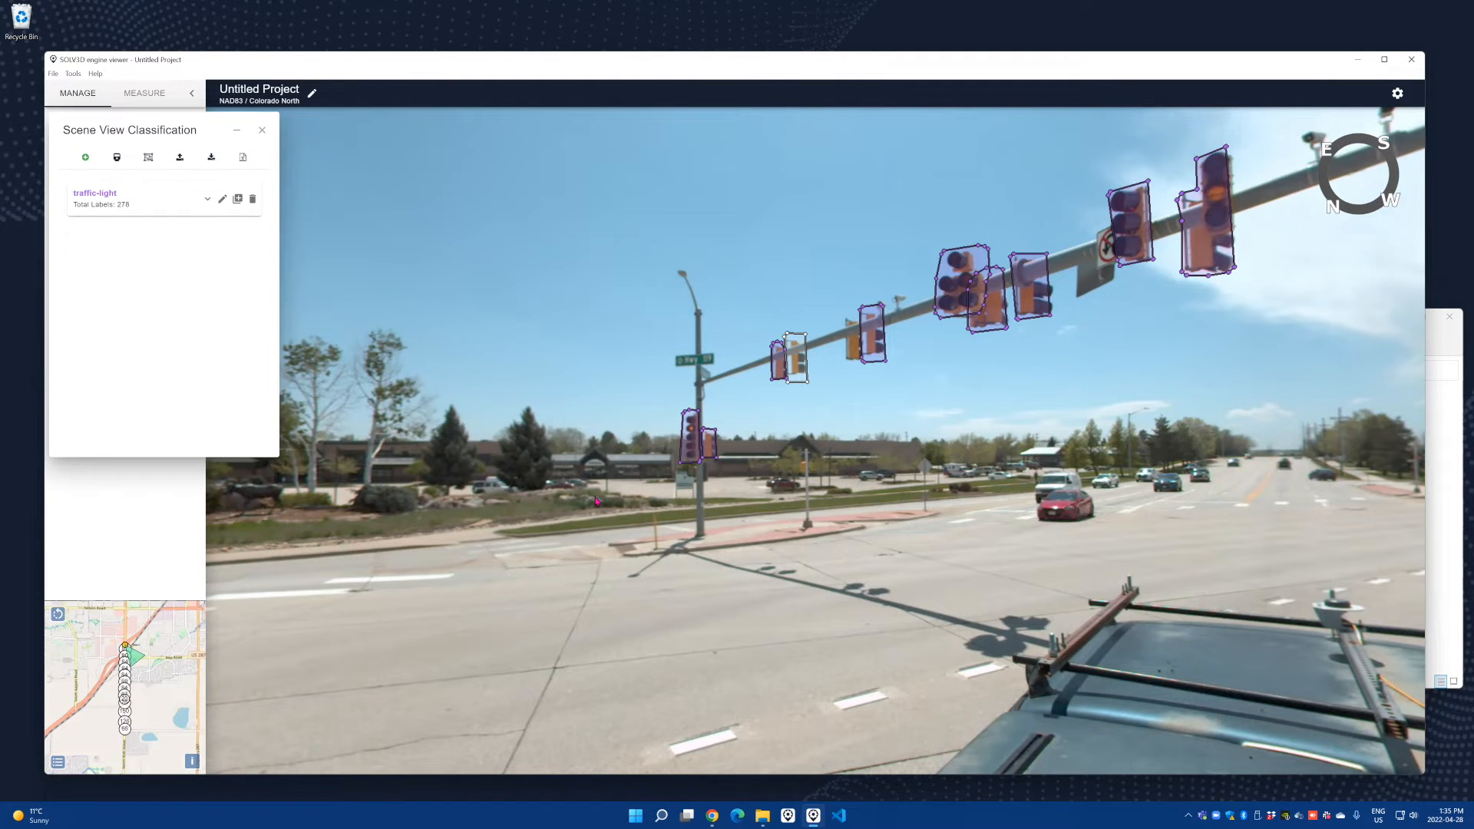
pyautogui.moveTo(704, 375); pyautogui.dragTo(735, 388)
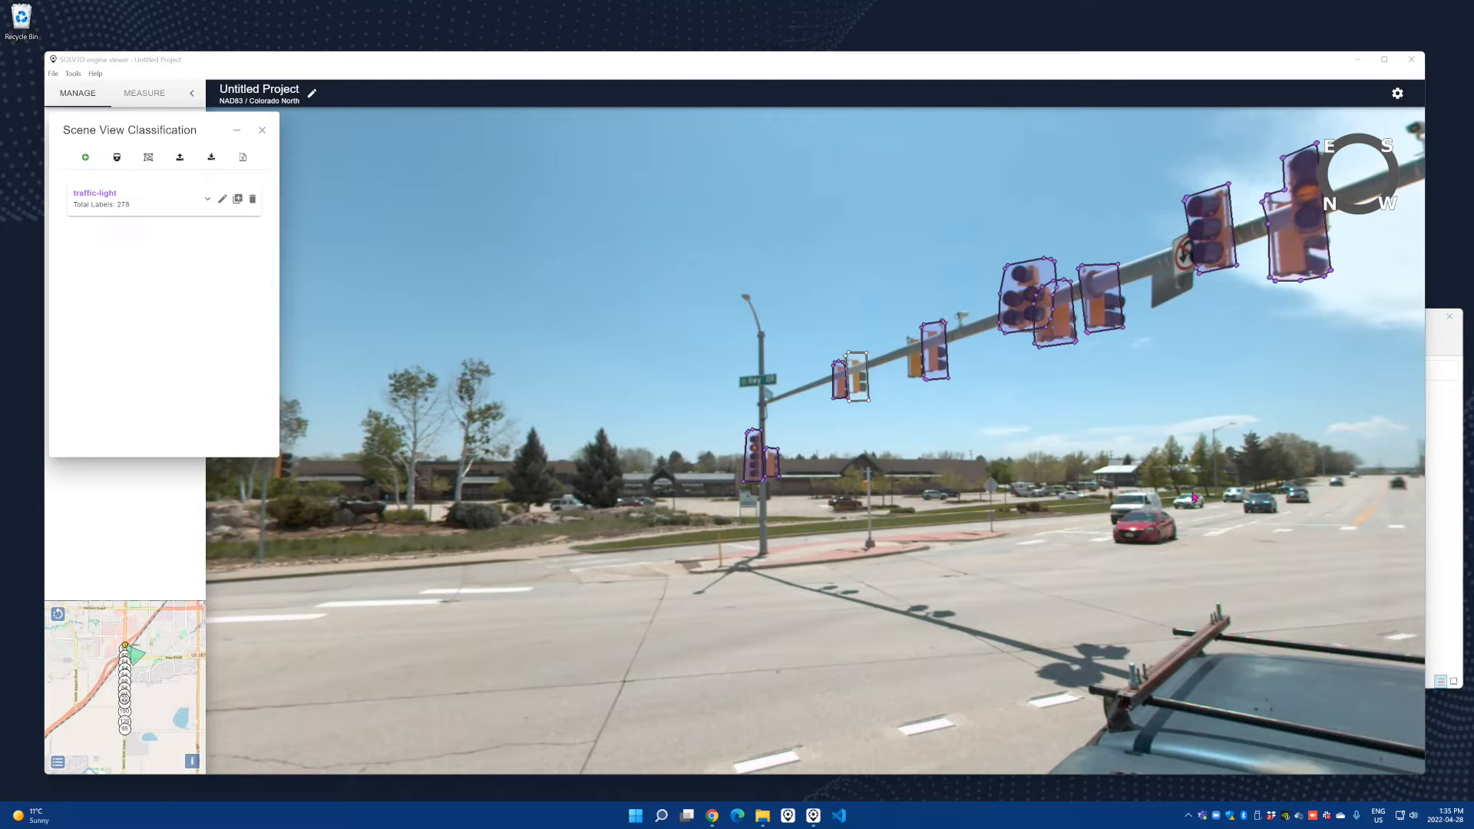
pyautogui.click(195, 297)
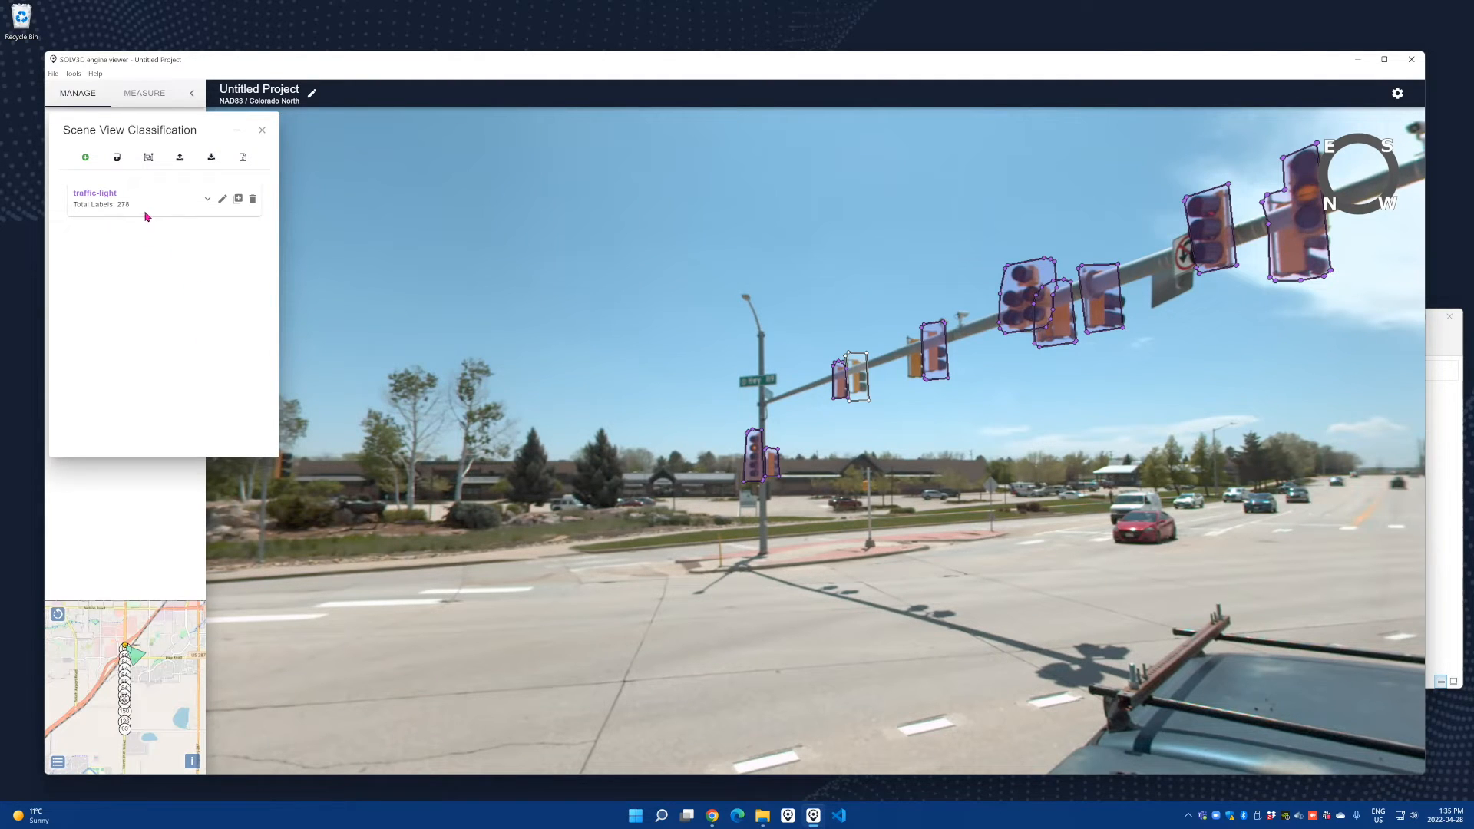
pyautogui.moveTo(1022, 485); pyautogui.dragTo(802, 440)
pyautogui.scroll(-3, 803, 443)
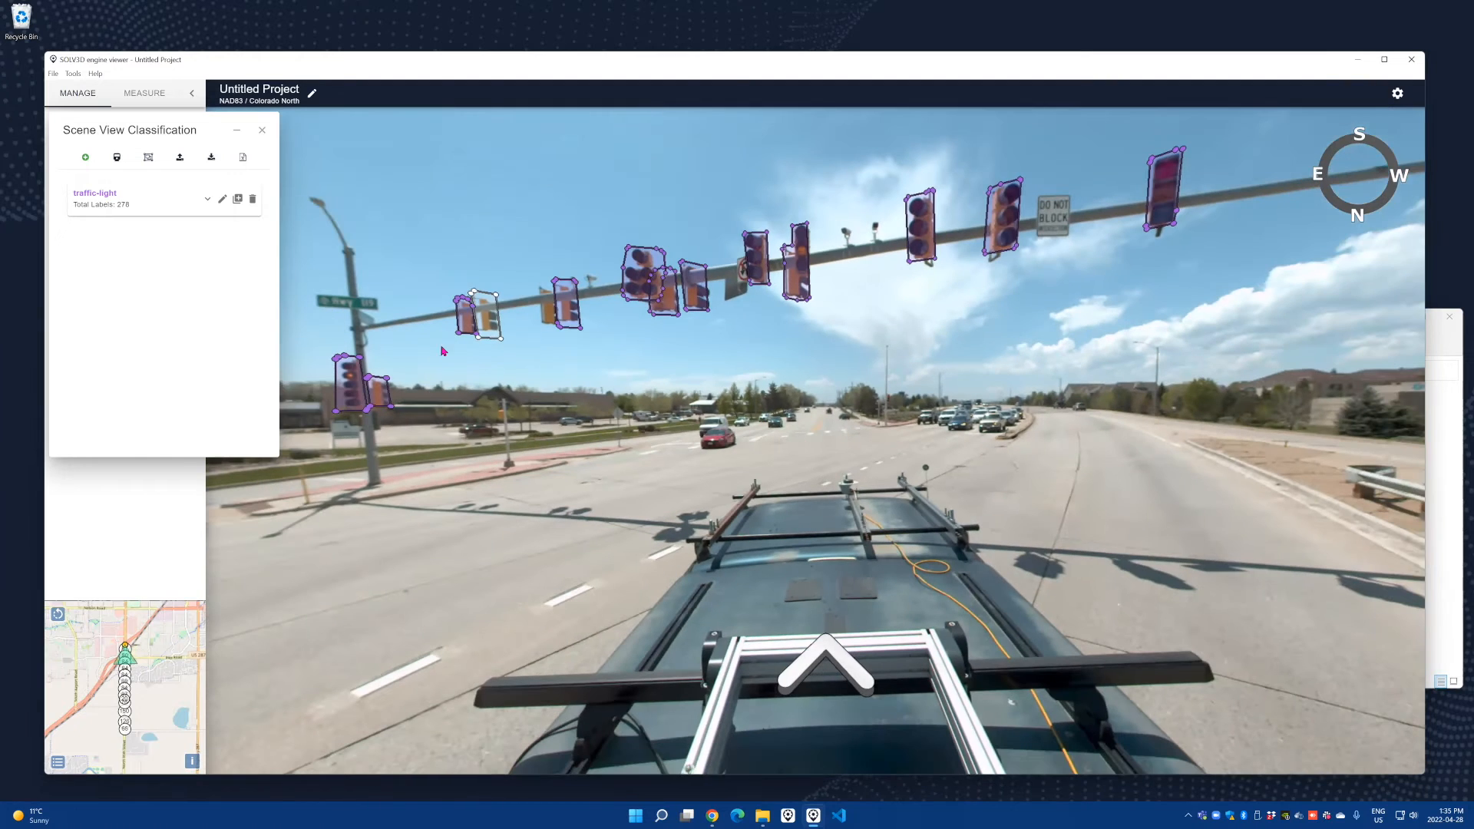
# Step: View the label export's Engine Label File (*.3dl) format and select traffic-light-results.3dl as the target, without saving
pyautogui.click(212, 162)
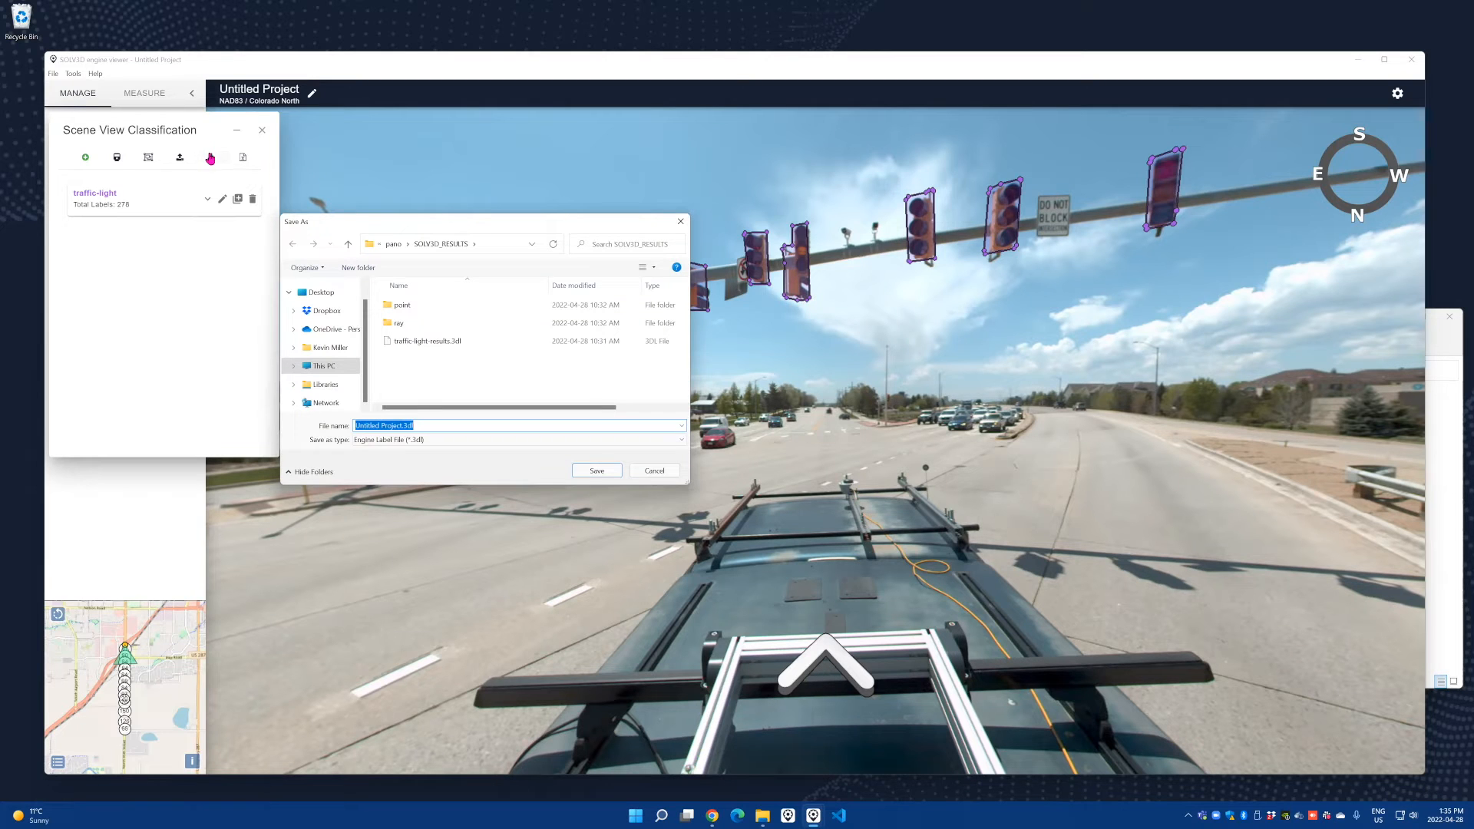
pyautogui.click(440, 443)
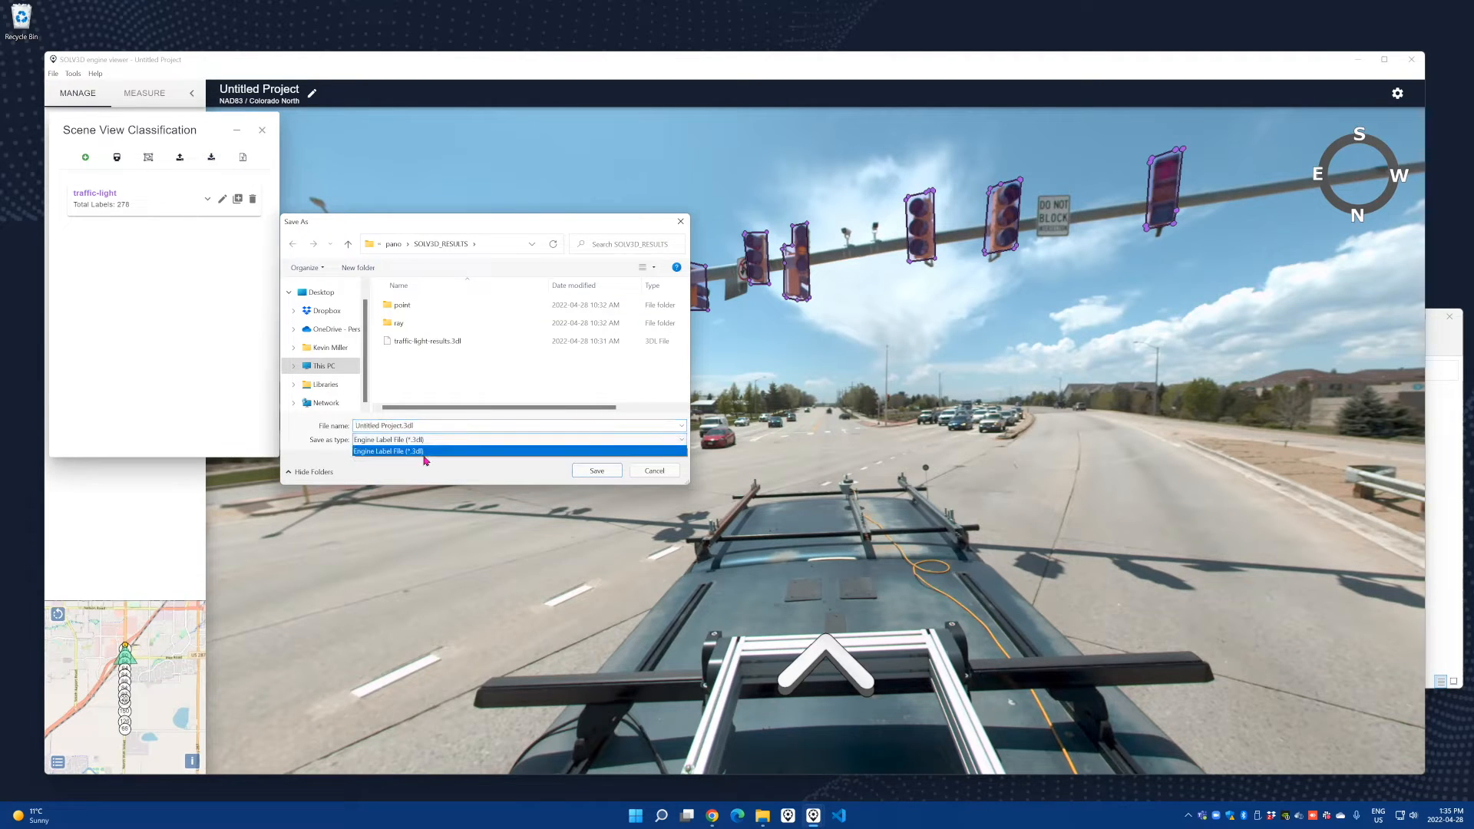
pyautogui.click(426, 458)
pyautogui.click(441, 343)
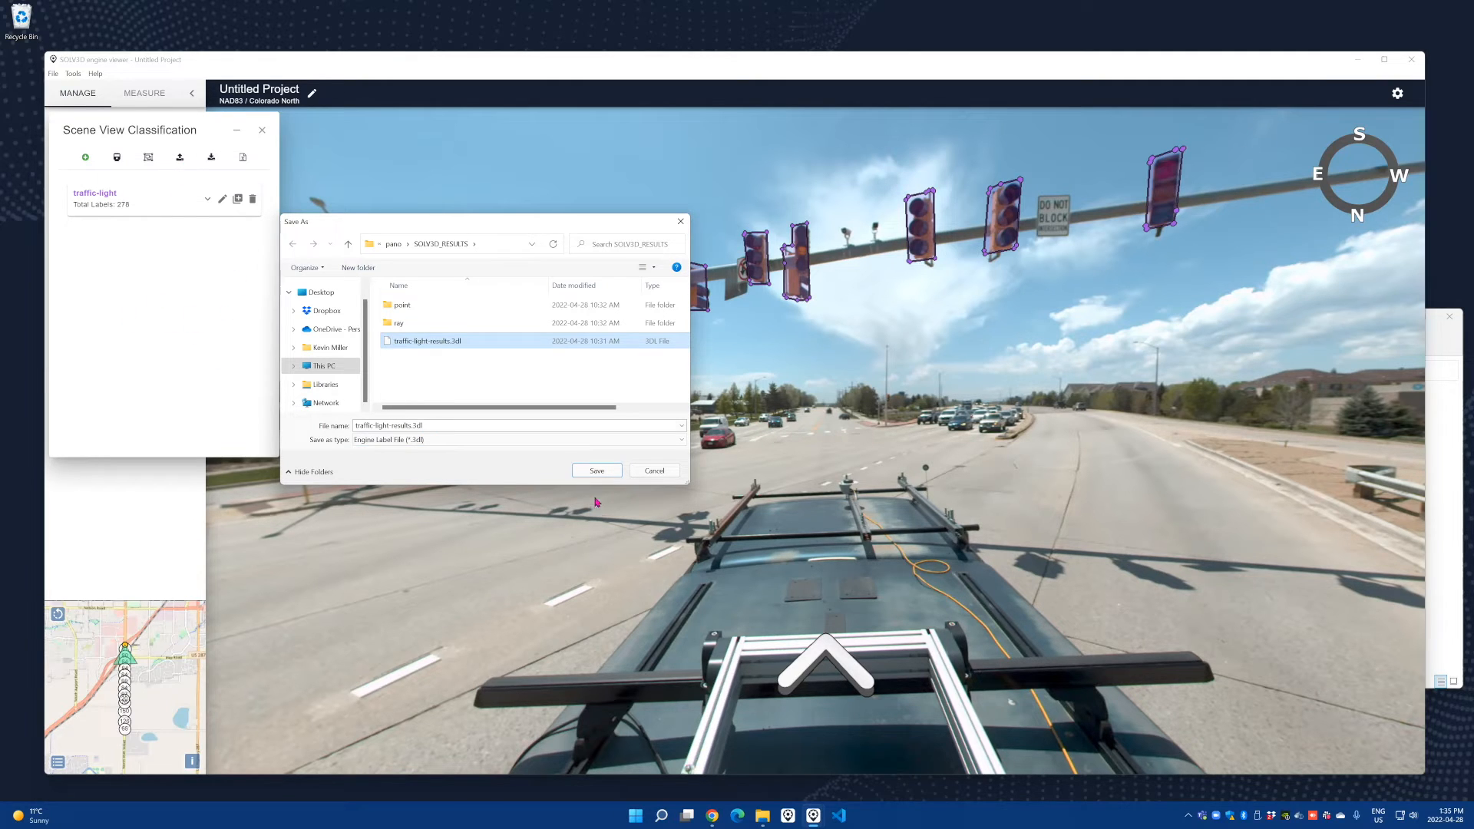
pyautogui.click(654, 472)
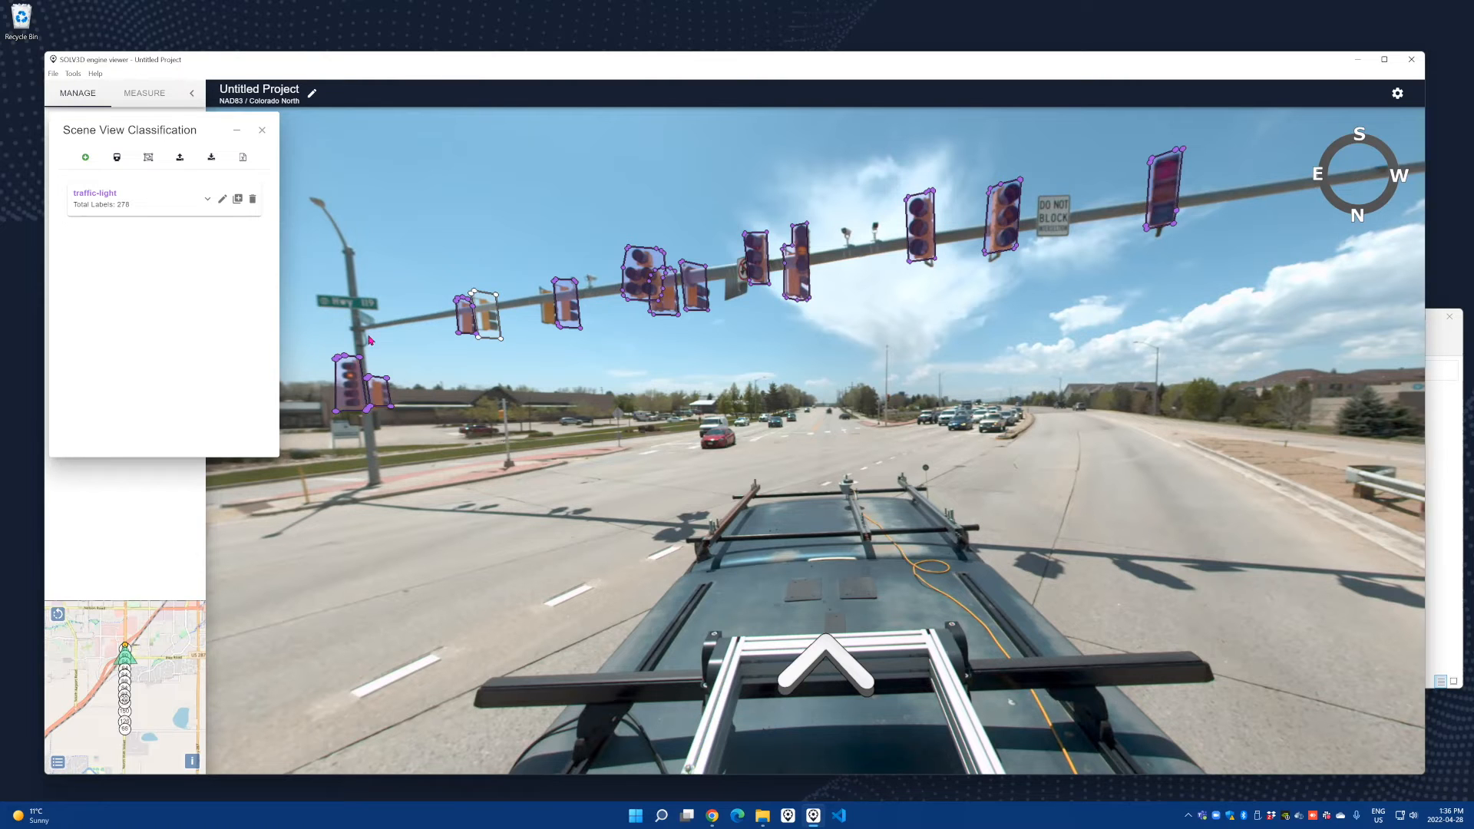
# Step: Open the Label Position Export settings, view the available export methods and close the dialog without exporting
pyautogui.click(243, 159)
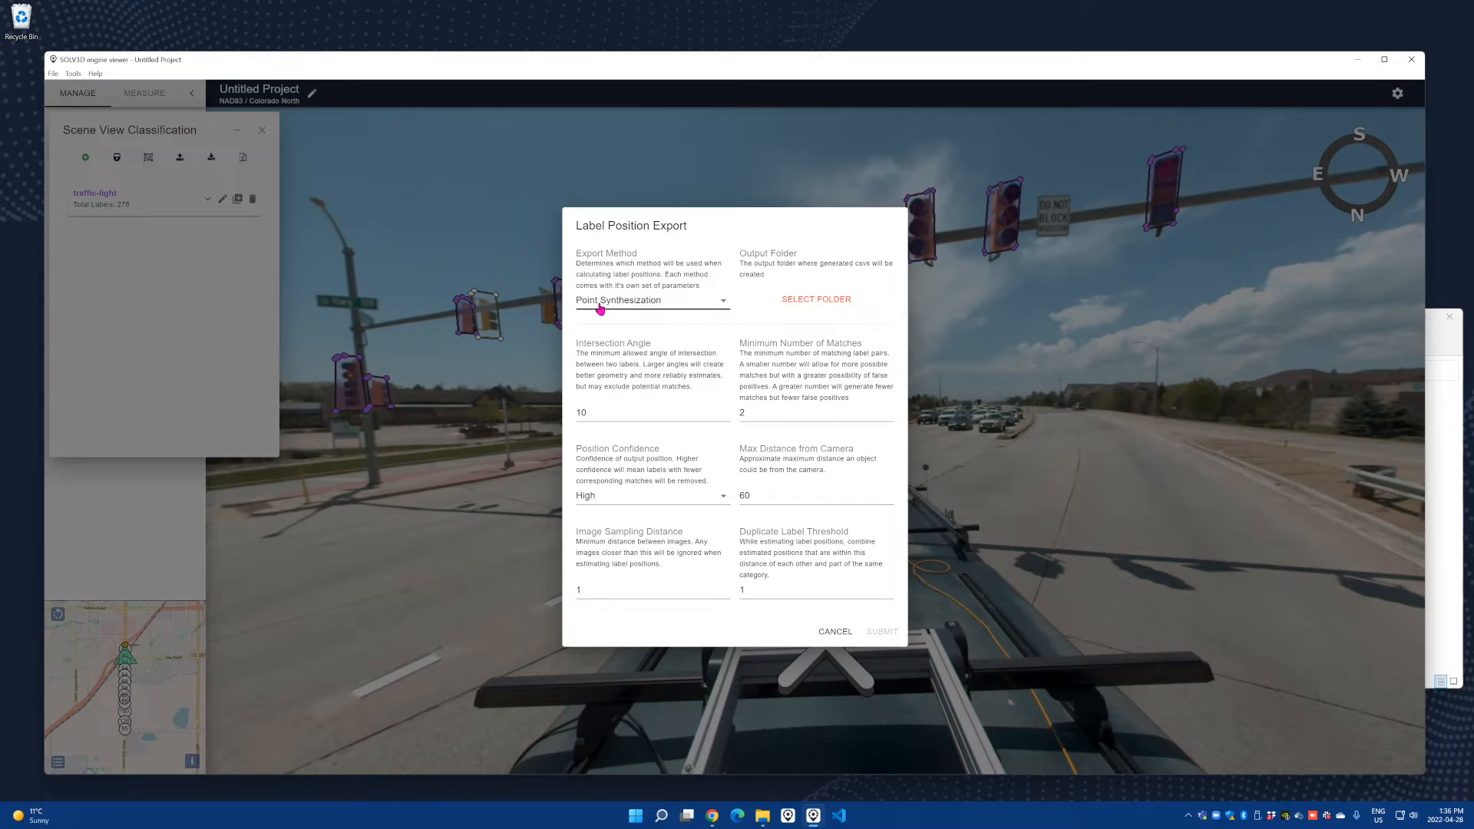
pyautogui.click(624, 309)
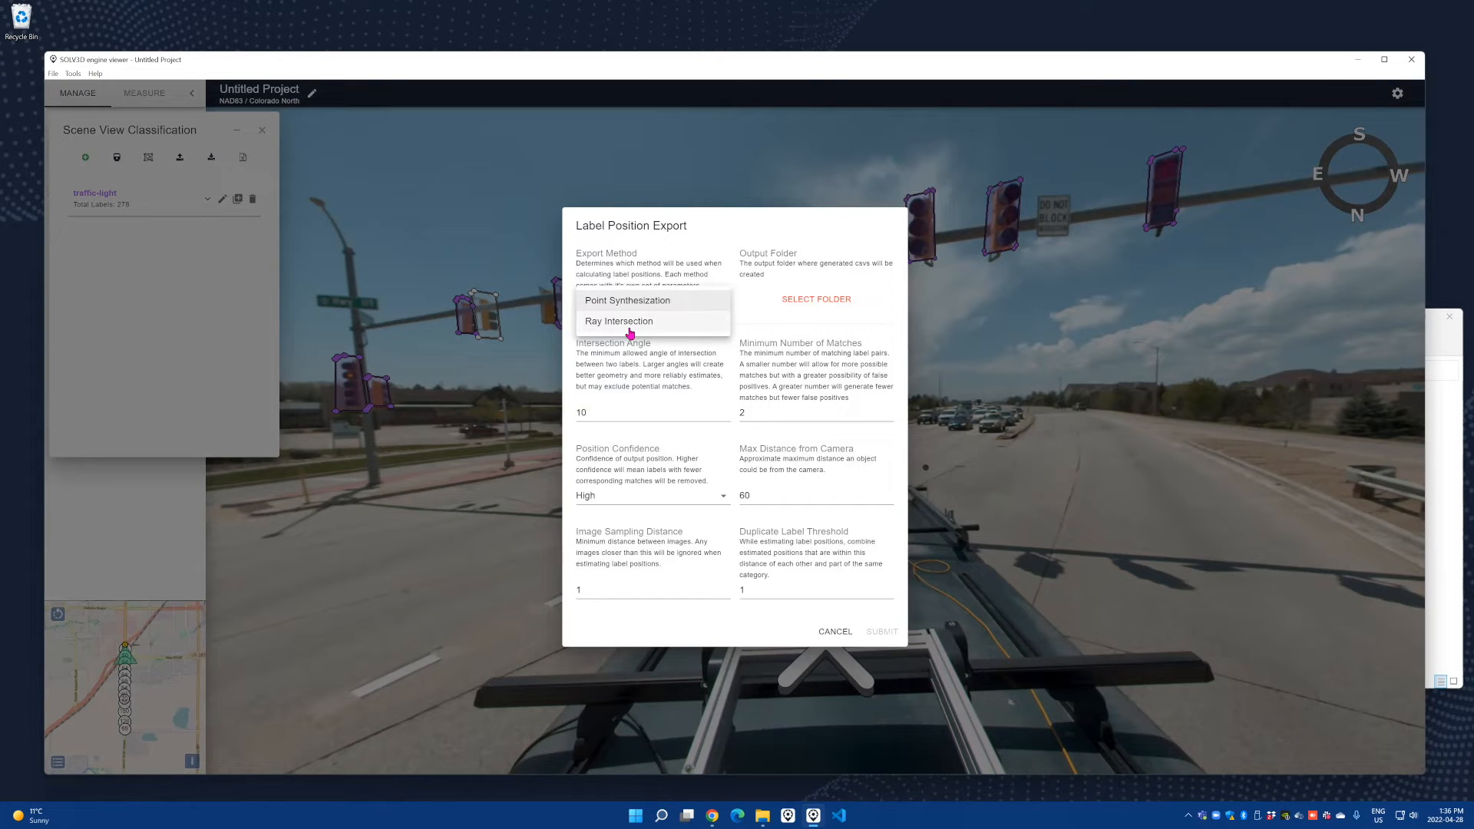
pyautogui.click(759, 348)
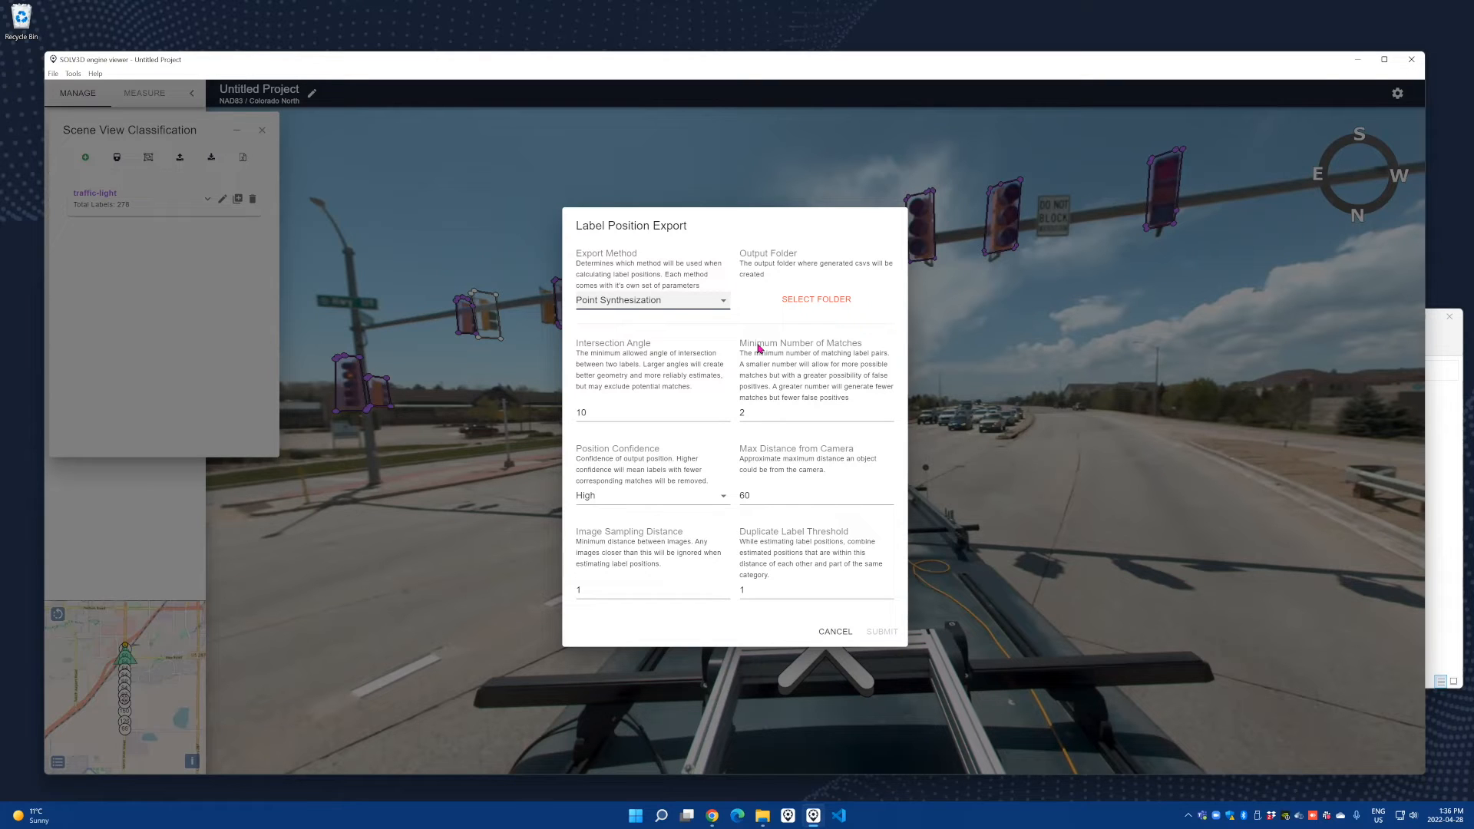
pyautogui.click(830, 639)
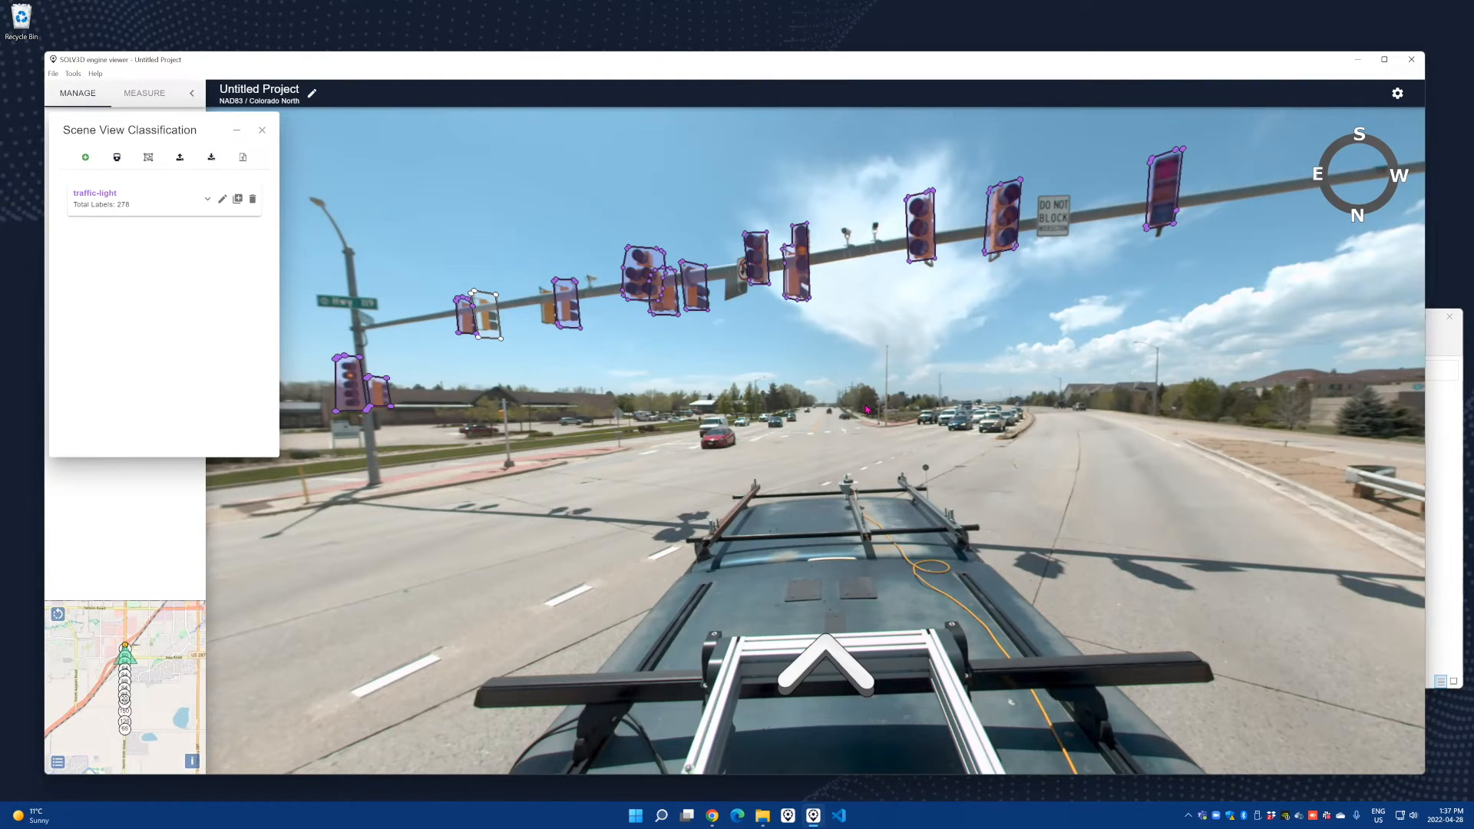
# Step: Move ahead through the panoramas and turn north to inspect the traffic-light labels on the signal arm by Hover St
pyautogui.moveTo(857, 407); pyautogui.dragTo(867, 400)
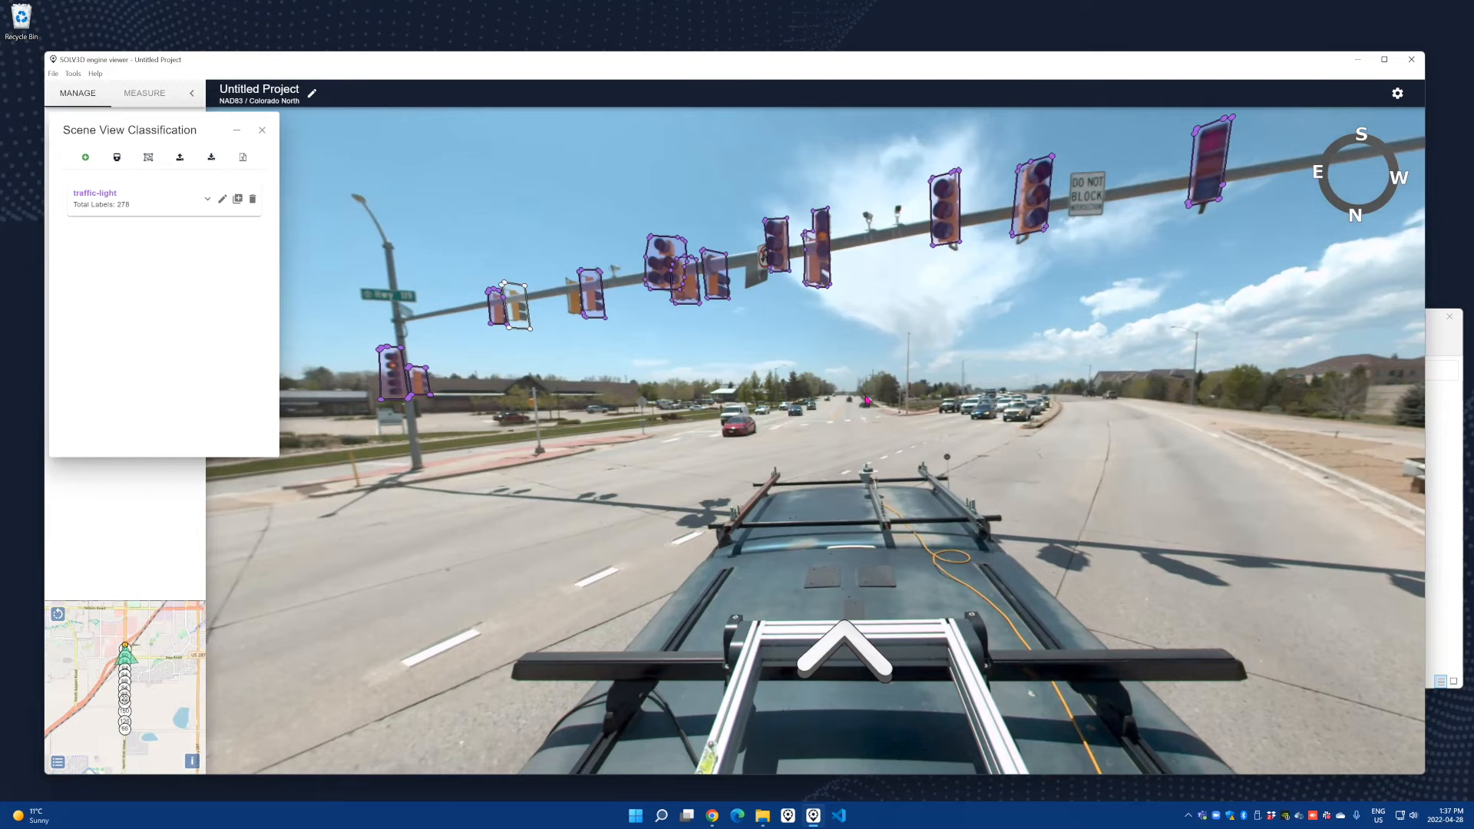
pyautogui.press('Up')
pyautogui.press('Up')
pyautogui.press('Up')
pyautogui.moveTo(780, 424); pyautogui.dragTo(1217, 459)
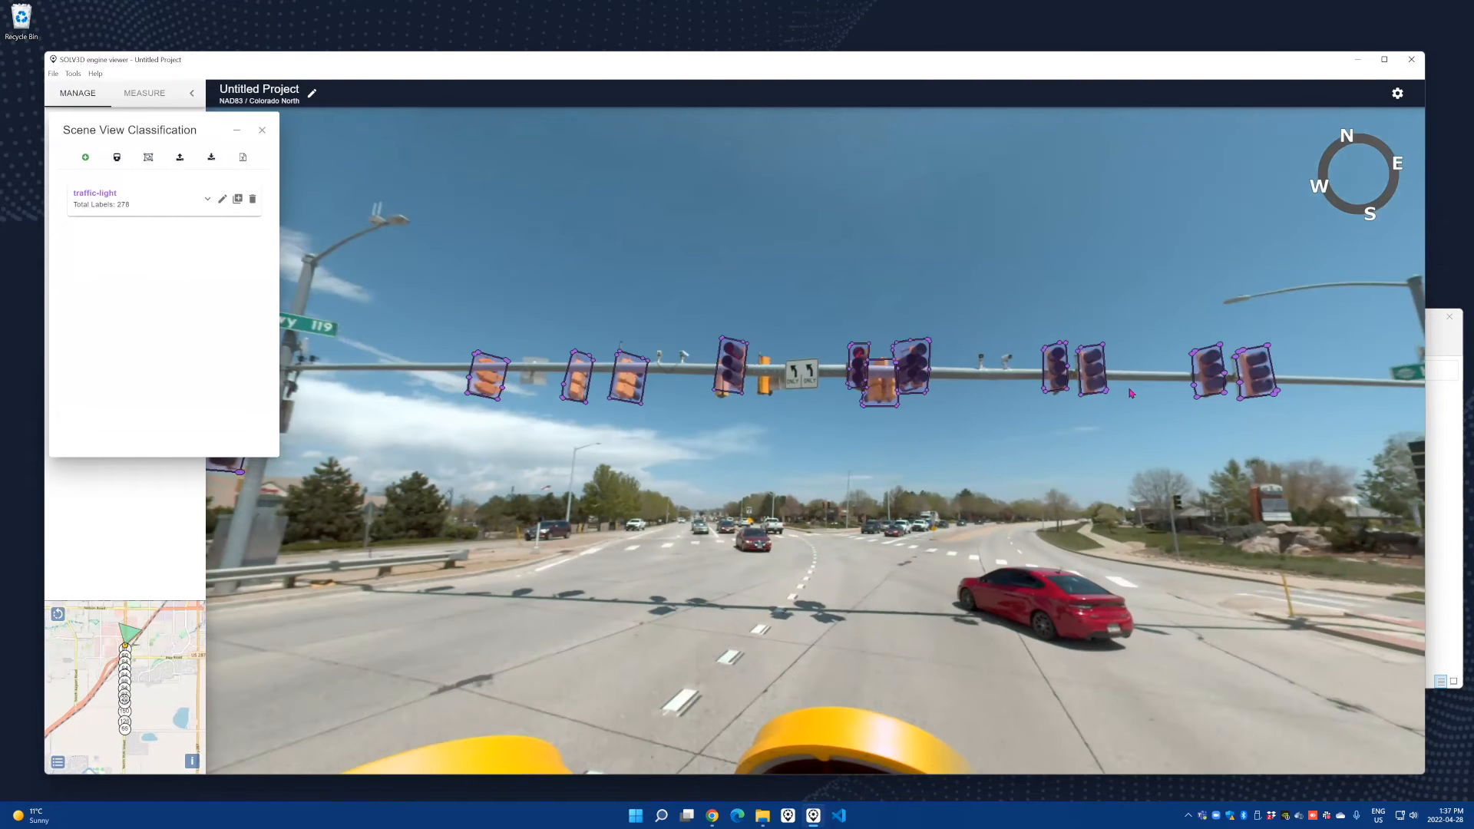
pyautogui.moveTo(1148, 548); pyautogui.dragTo(1086, 529)
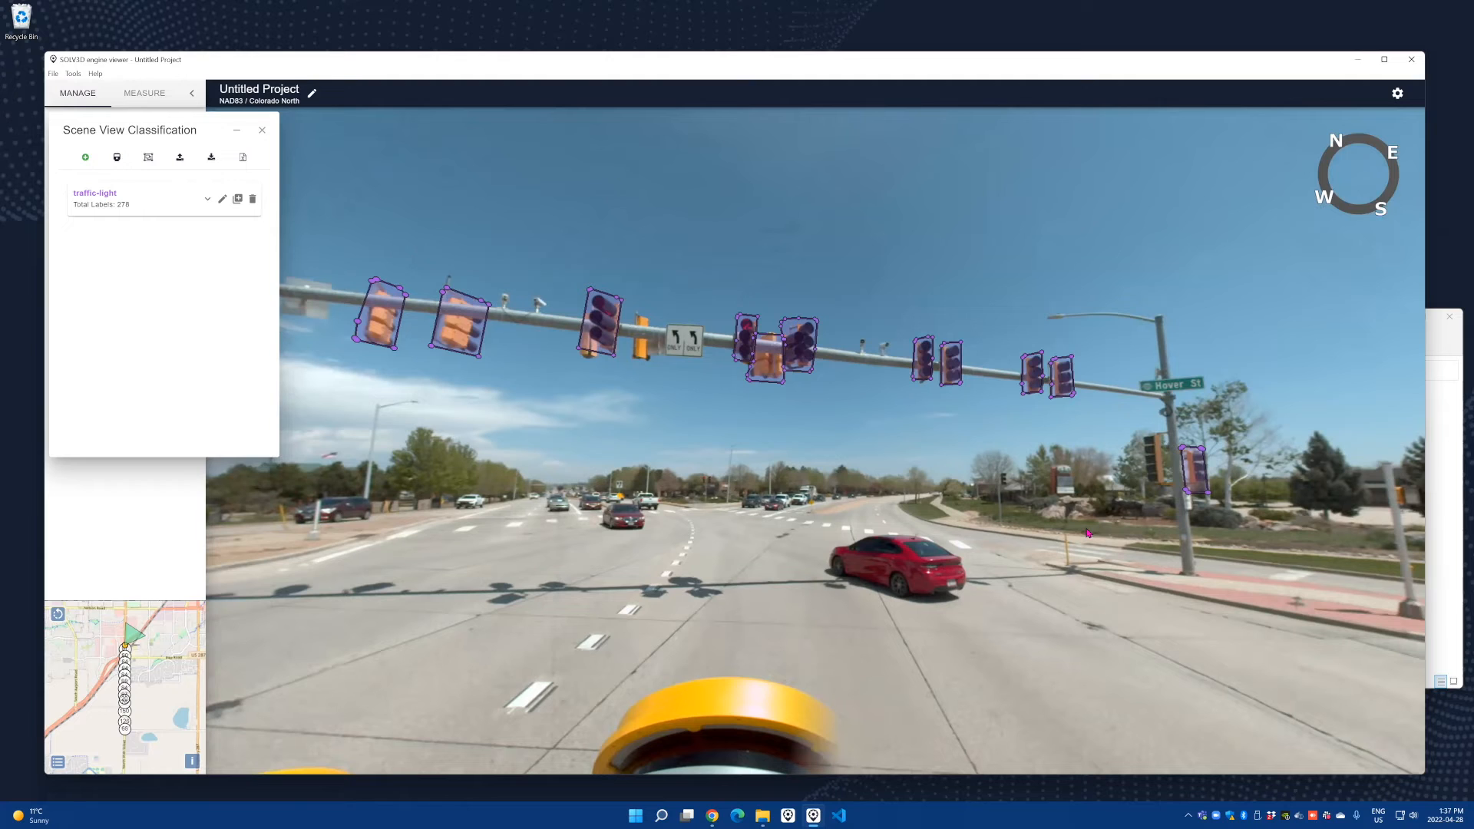
pyautogui.moveTo(938, 525); pyautogui.dragTo(986, 529)
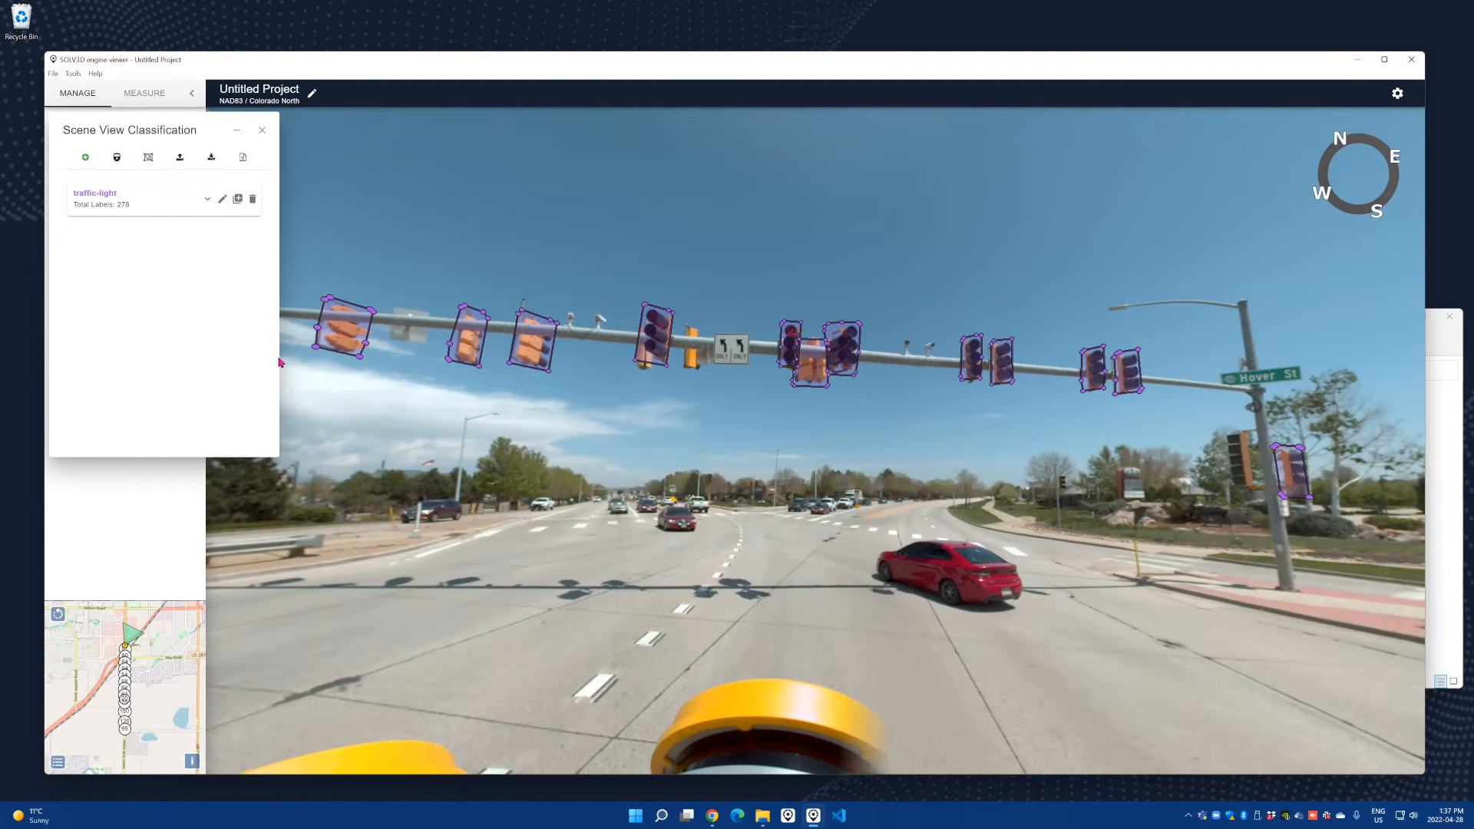
# Step: Open the label position export and create a folder named point inside MY_RESULTS for its output
pyautogui.click(244, 158)
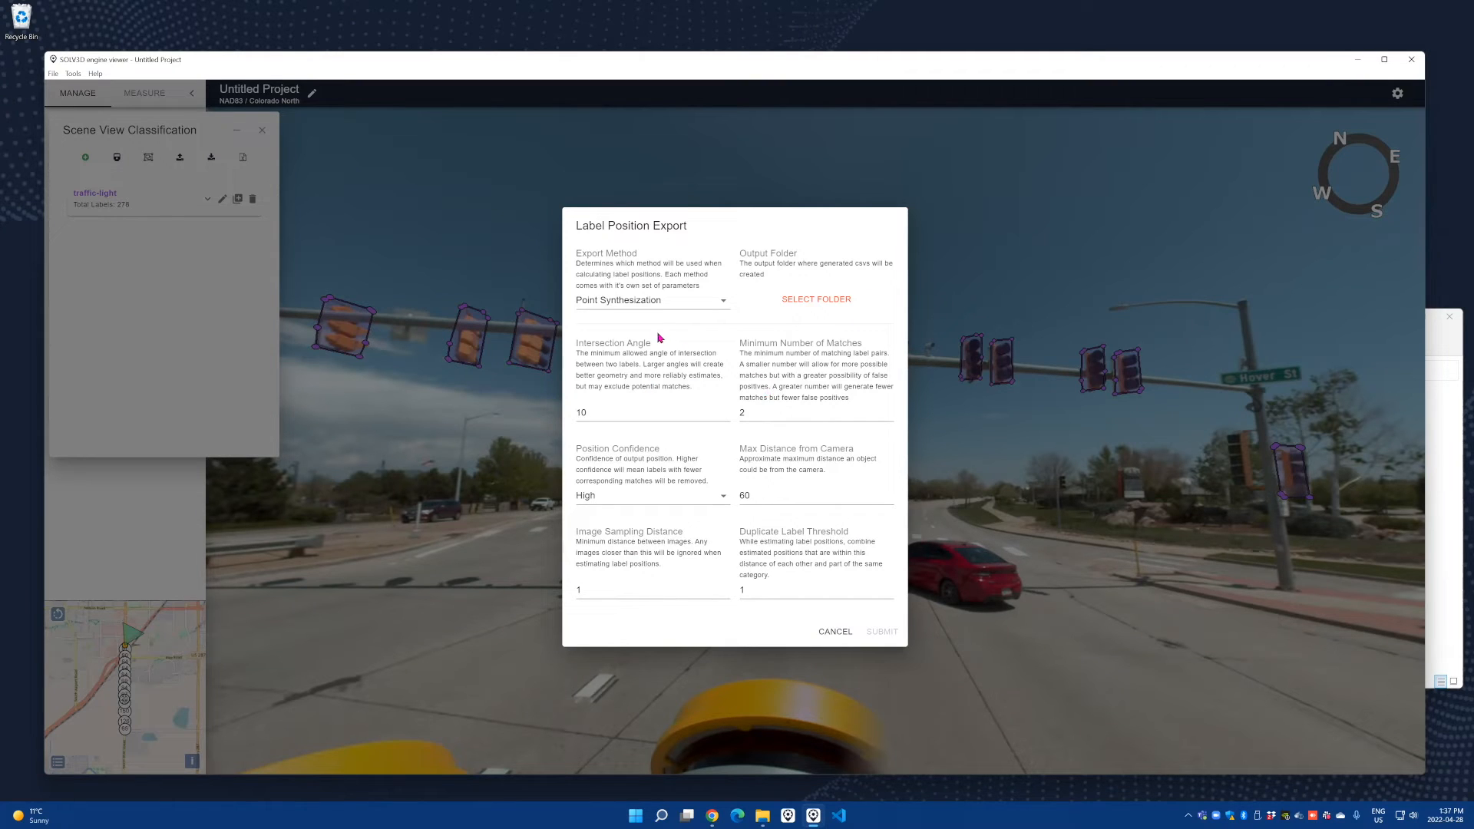
pyautogui.click(818, 300)
pyautogui.click(394, 245)
pyautogui.click(425, 307)
pyautogui.doubleClick(425, 307)
pyautogui.click(358, 267)
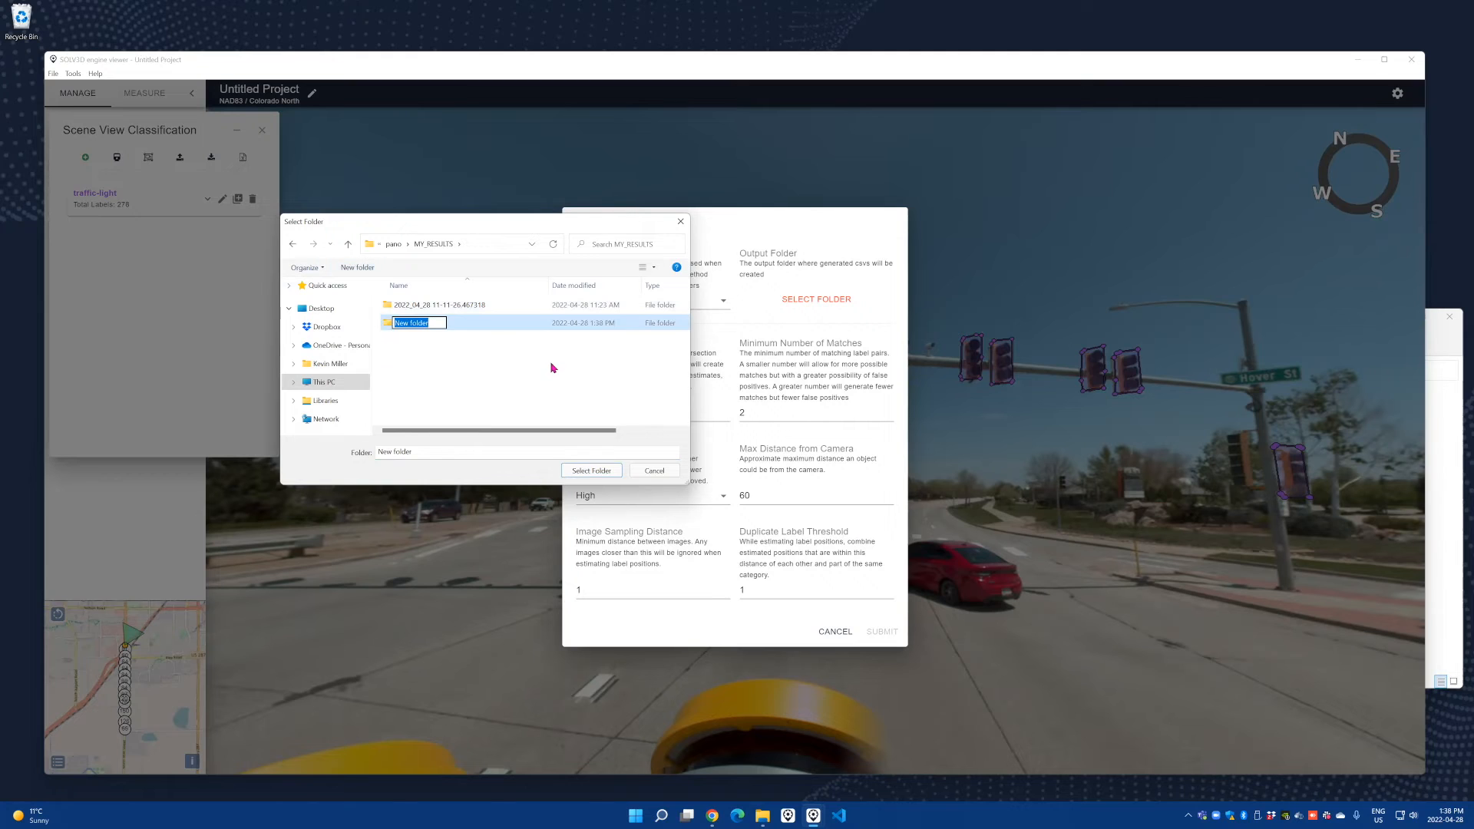
pyautogui.write('point')
pyautogui.press('Return')
# Step: Set the point folder as the output folder and export the label positions with Point Synthesization
pyautogui.doubleClick(399, 326)
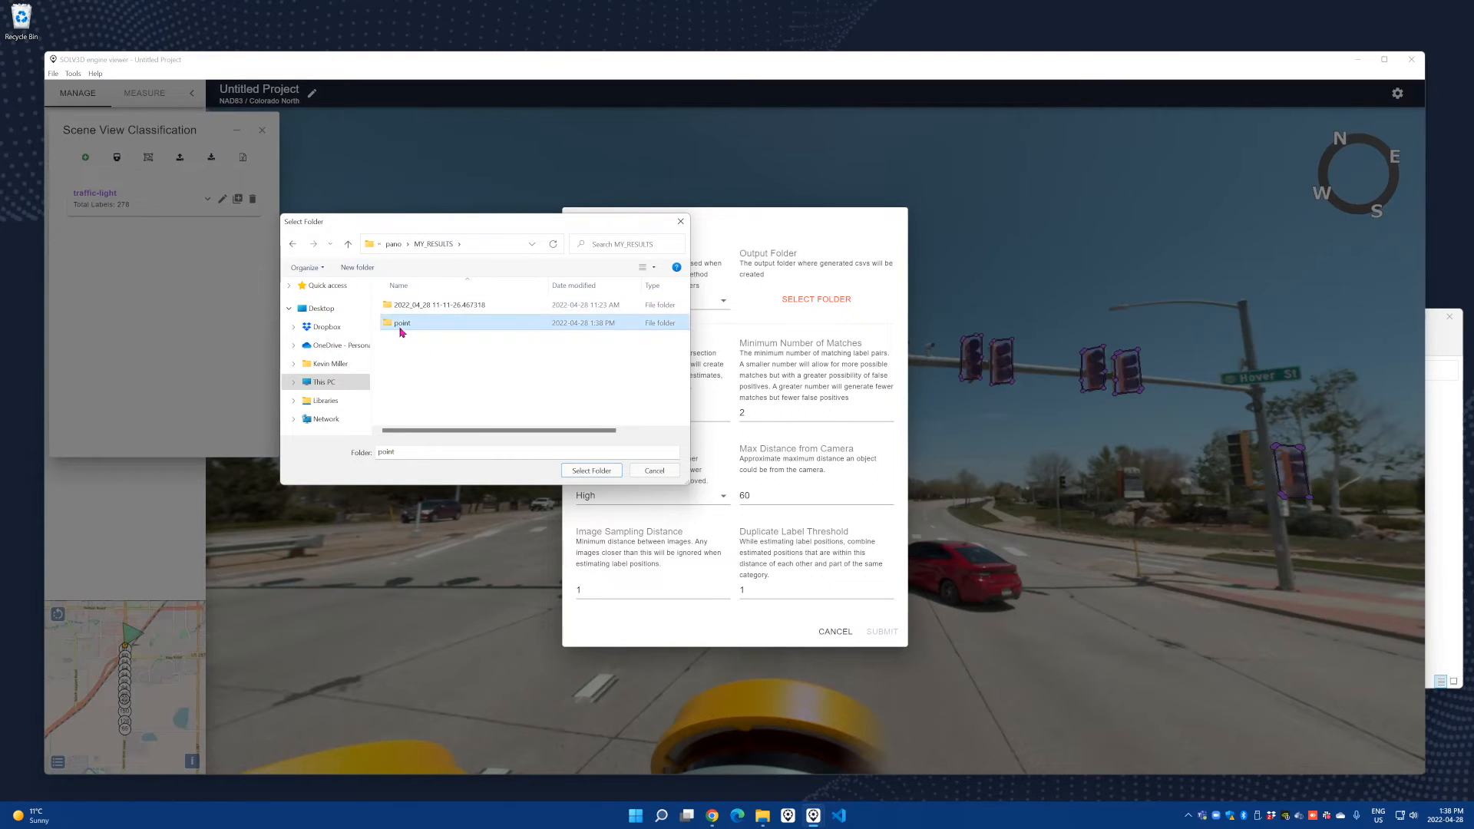
pyautogui.click(596, 472)
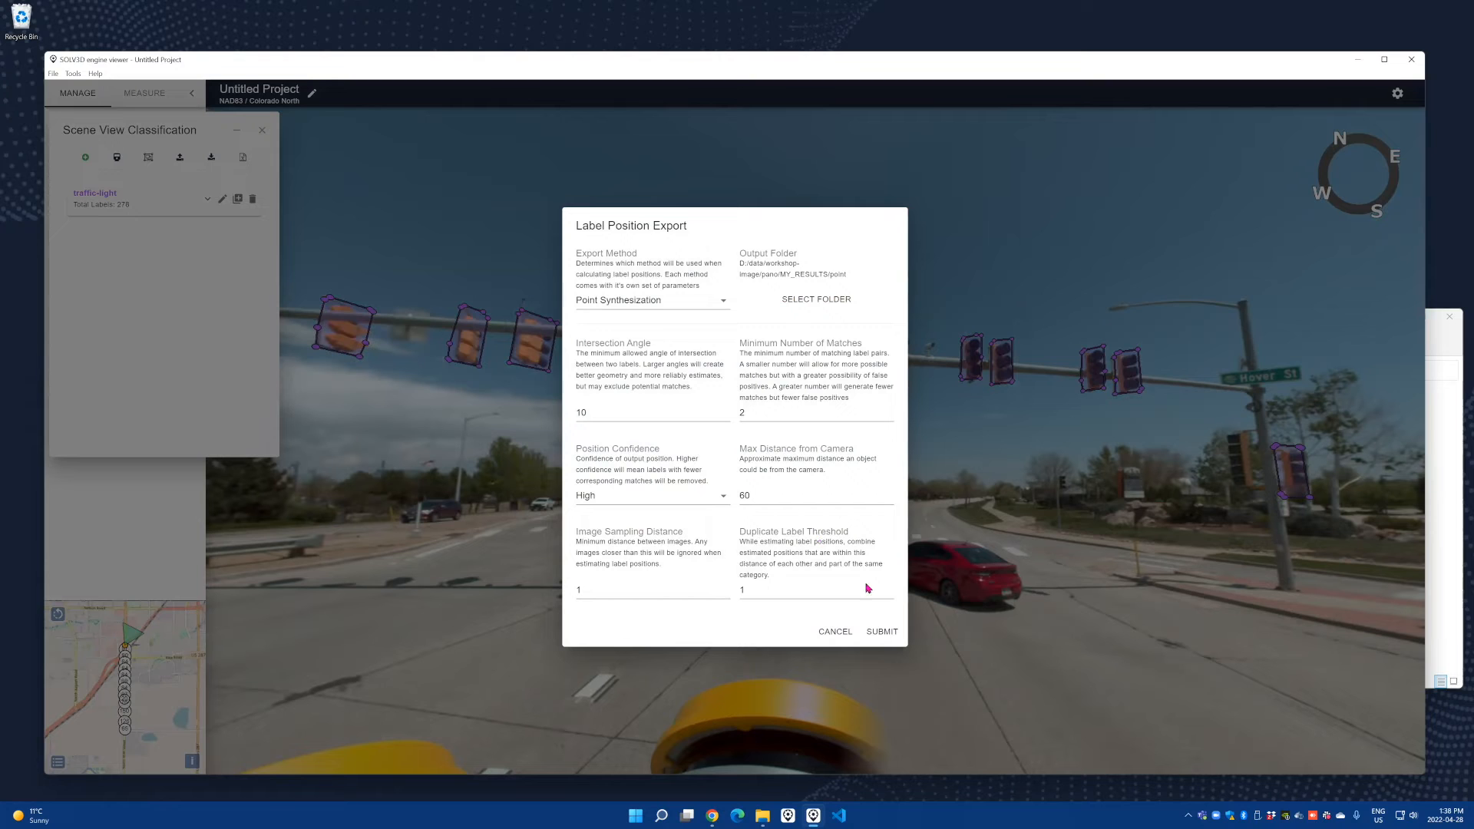
pyautogui.click(882, 632)
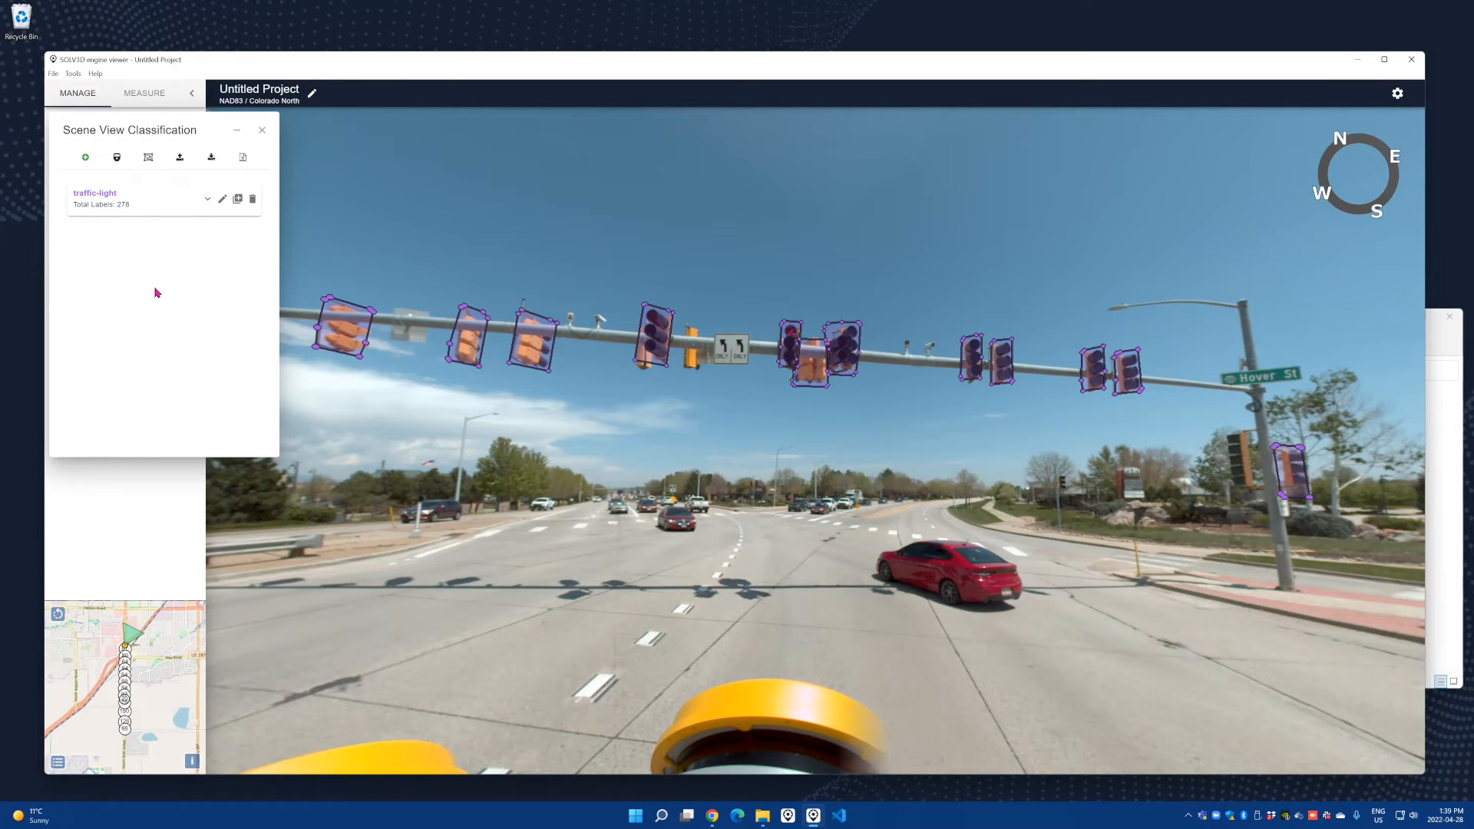
# Step: Start another label position export and set its export method to Ray Intersection
pyautogui.click(243, 158)
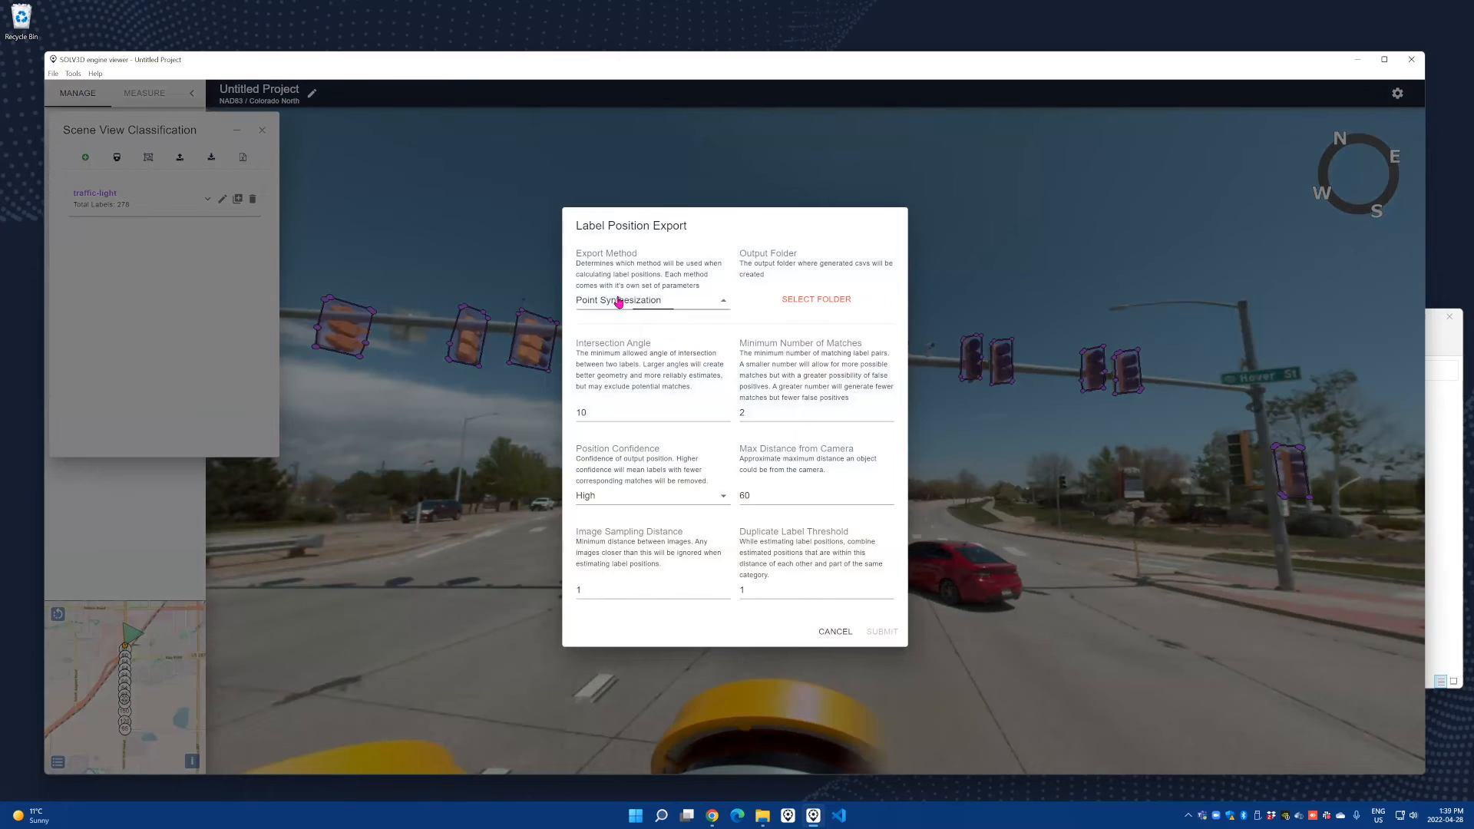
pyautogui.click(619, 302)
pyautogui.click(618, 326)
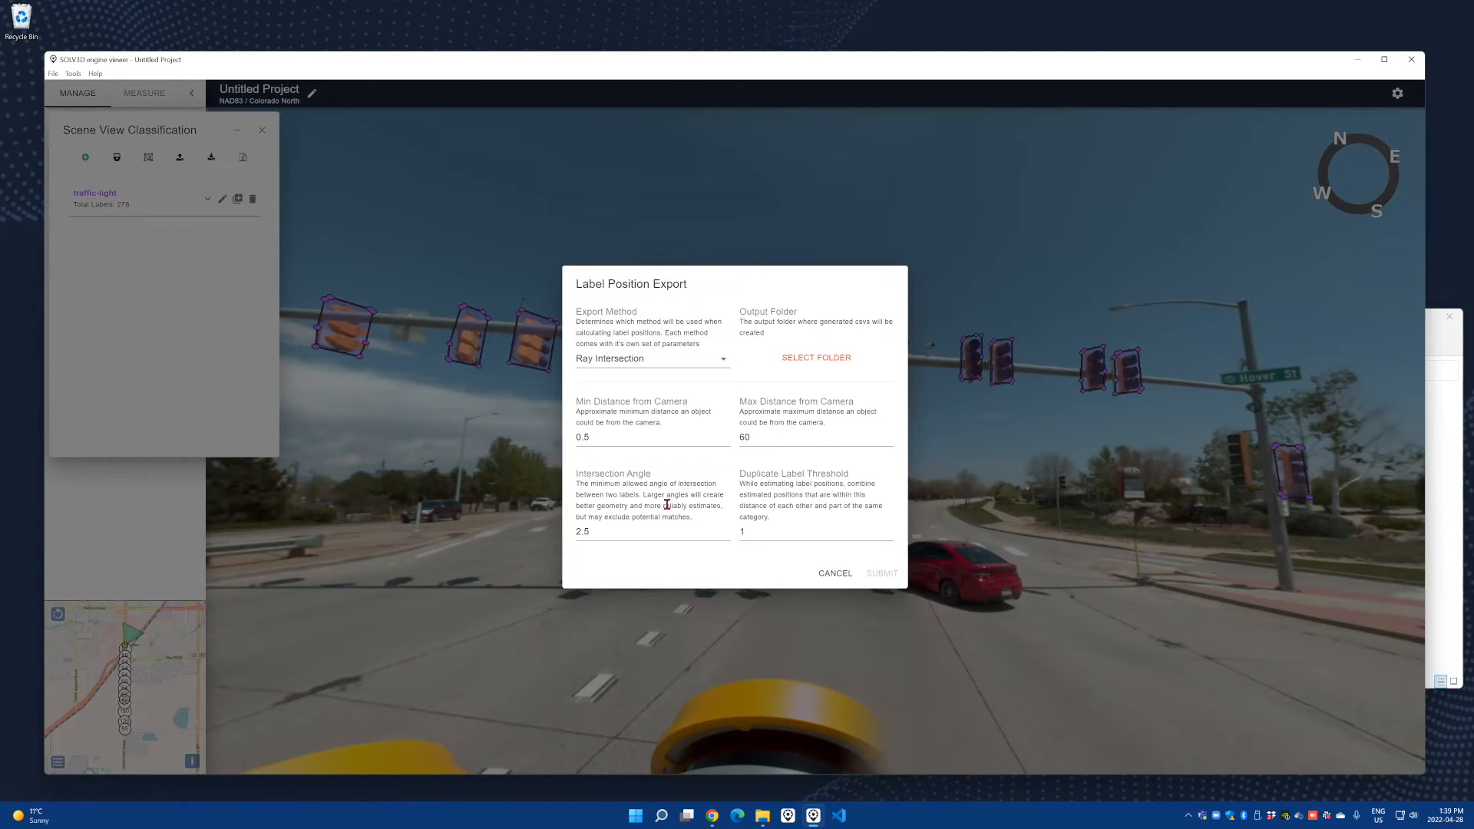
# Step: Create a folder named ray inside MY_RESULTS while choosing the output folder for the export
pyautogui.click(798, 362)
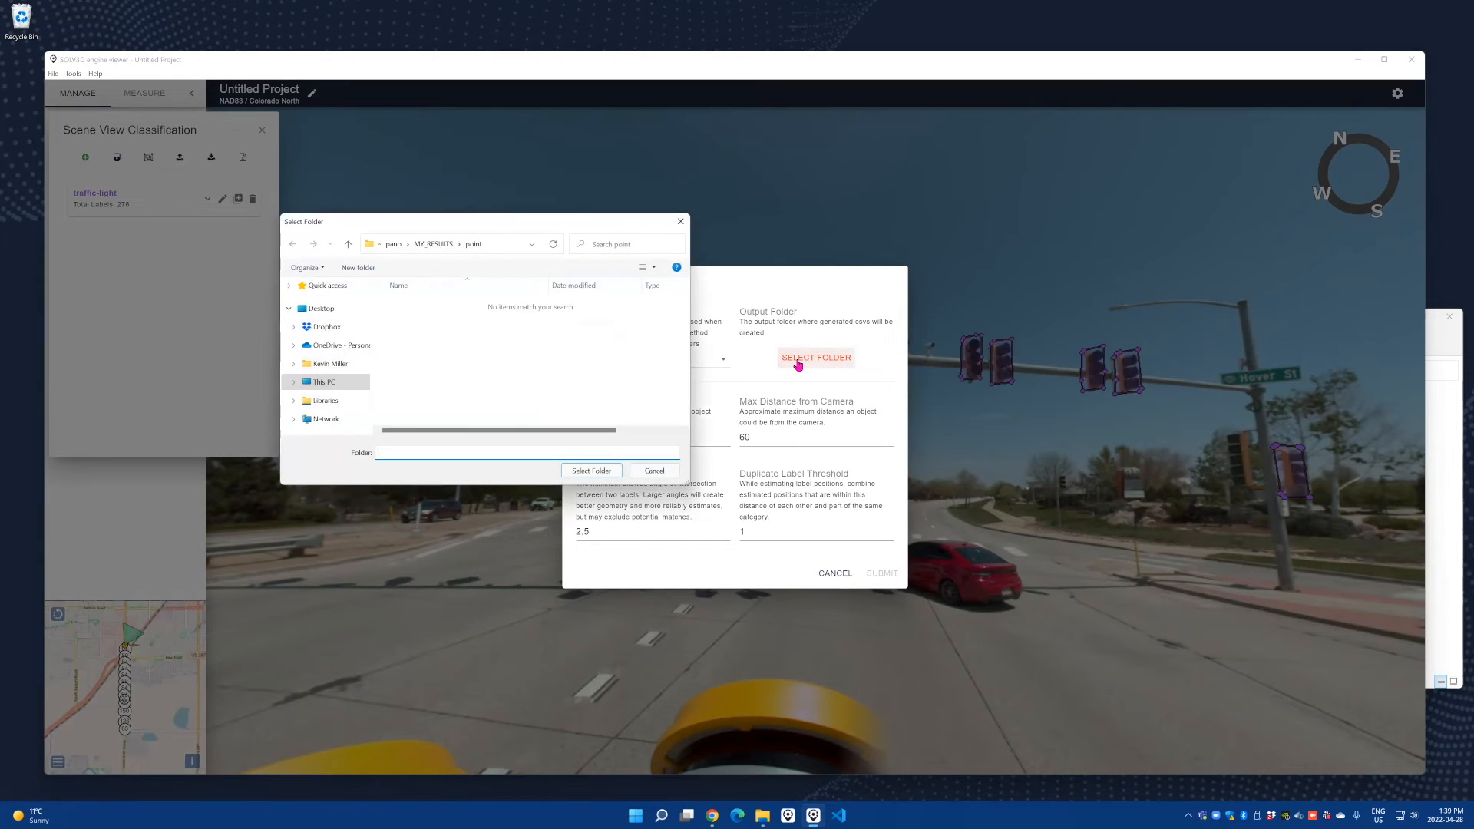
pyautogui.click(440, 247)
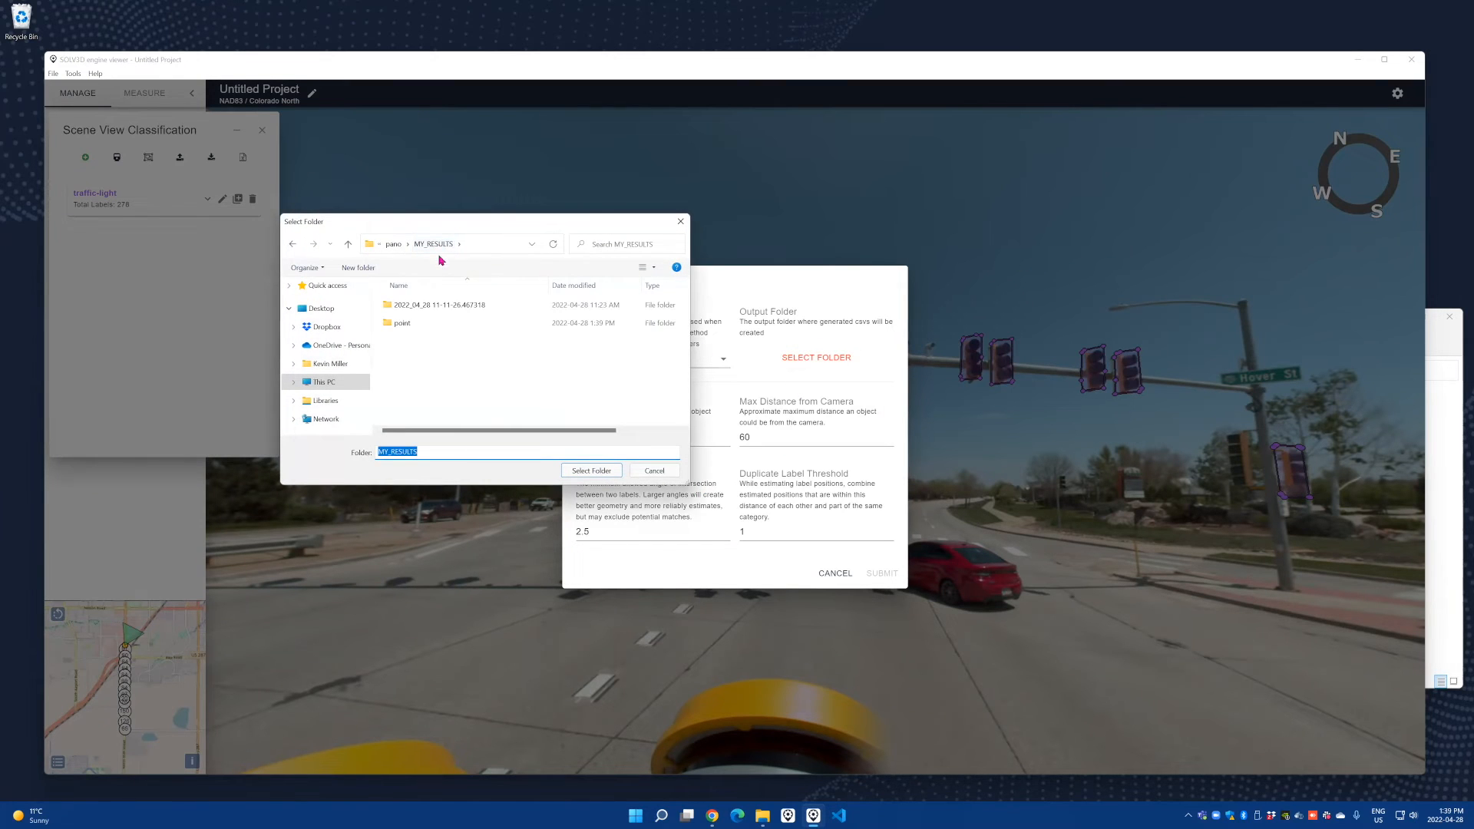
pyautogui.click(359, 268)
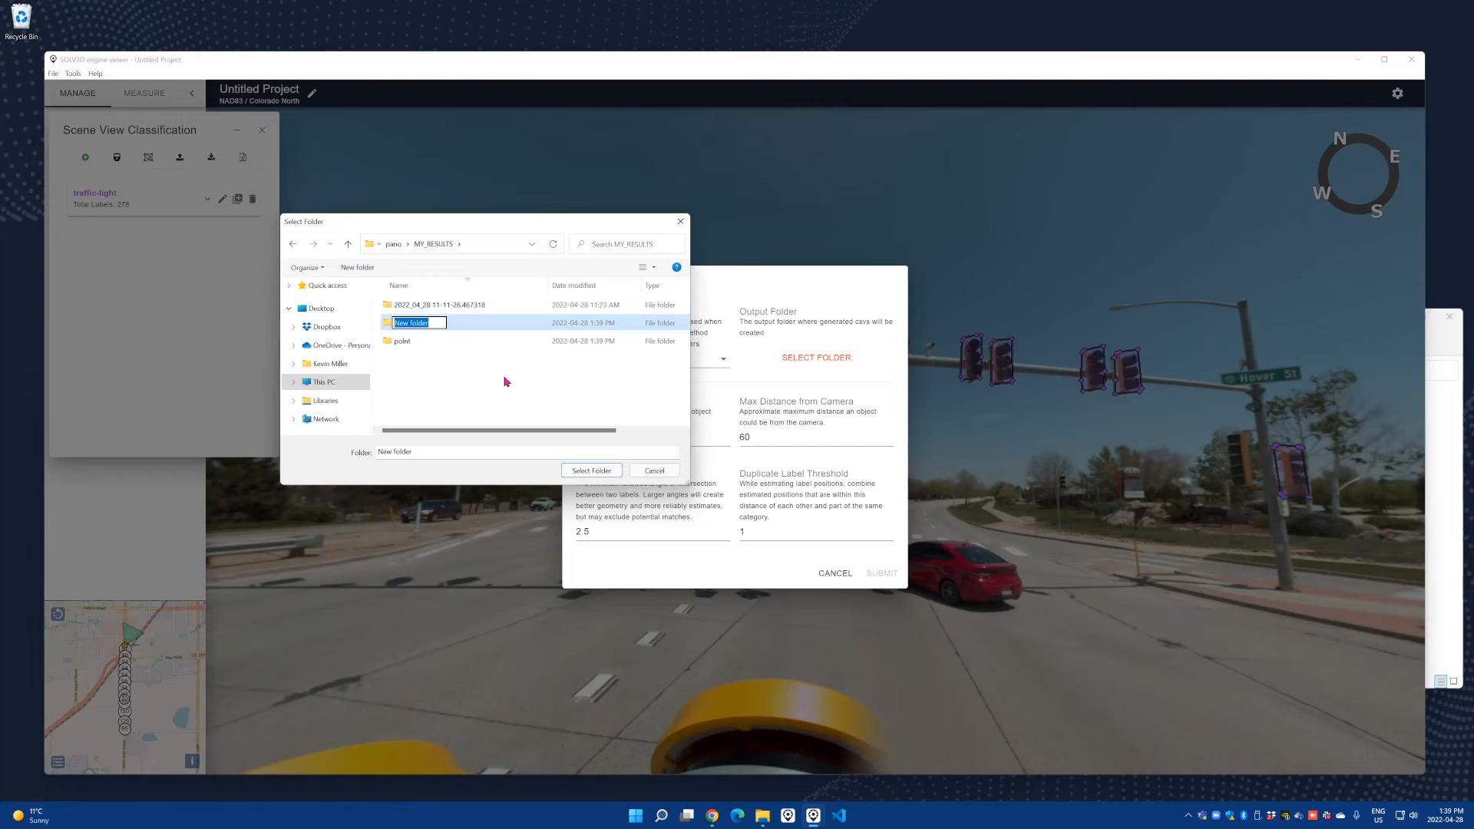
pyautogui.write('ray')
pyautogui.click(433, 393)
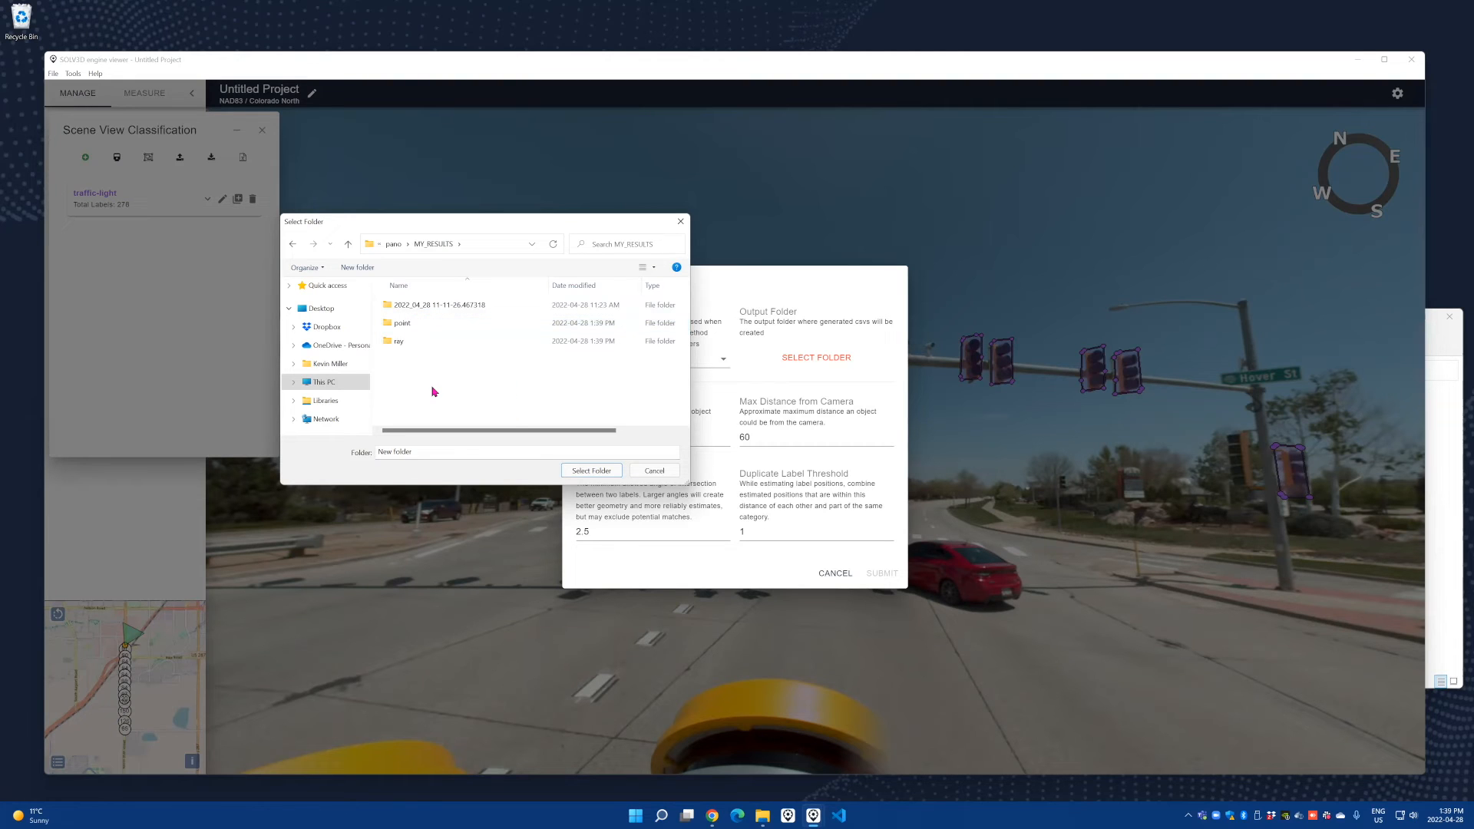
# Step: Set the ray folder as the output folder and export the label positions with Ray Intersection
pyautogui.doubleClick(418, 346)
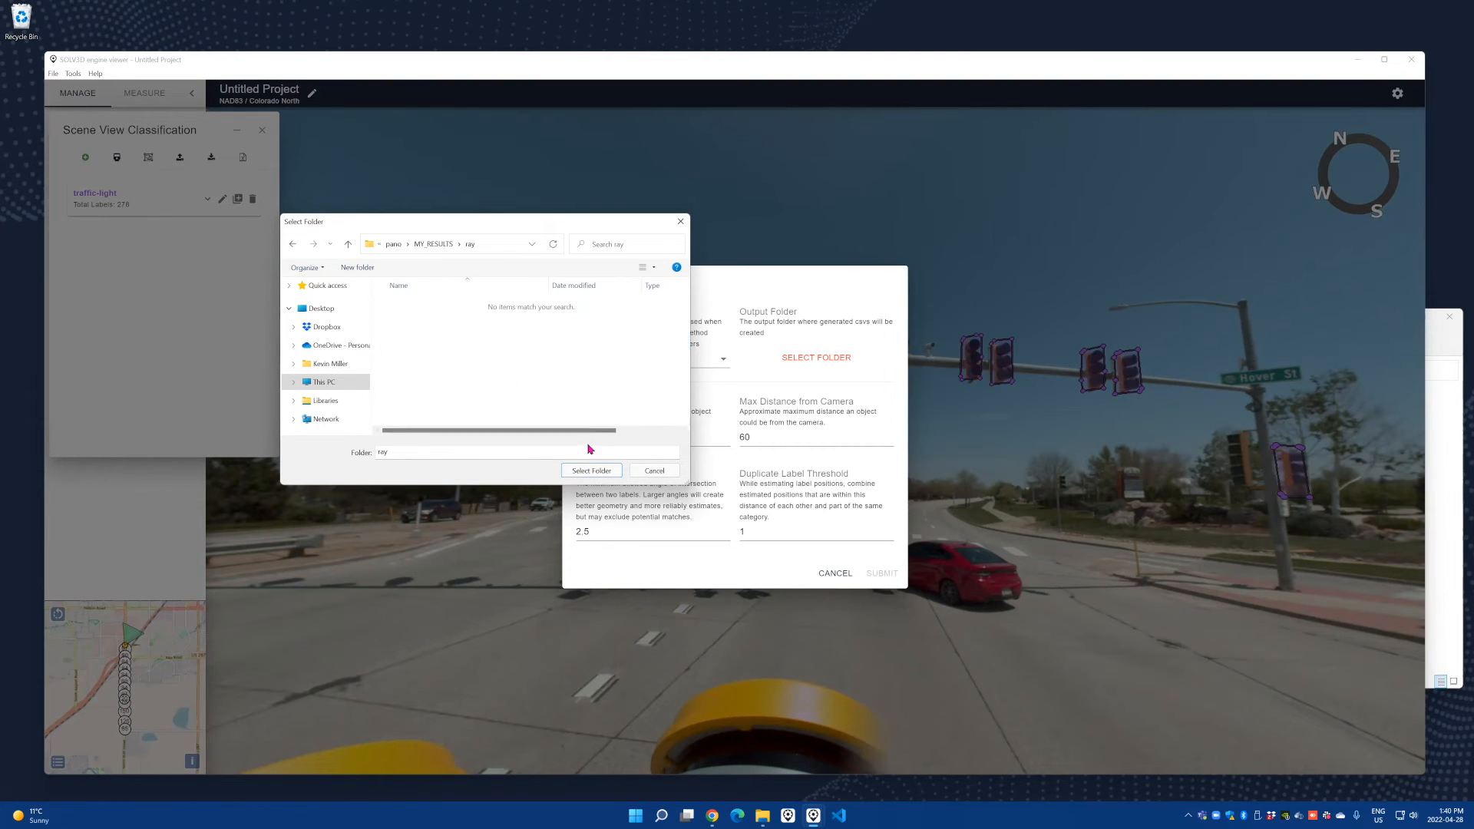
pyautogui.click(597, 471)
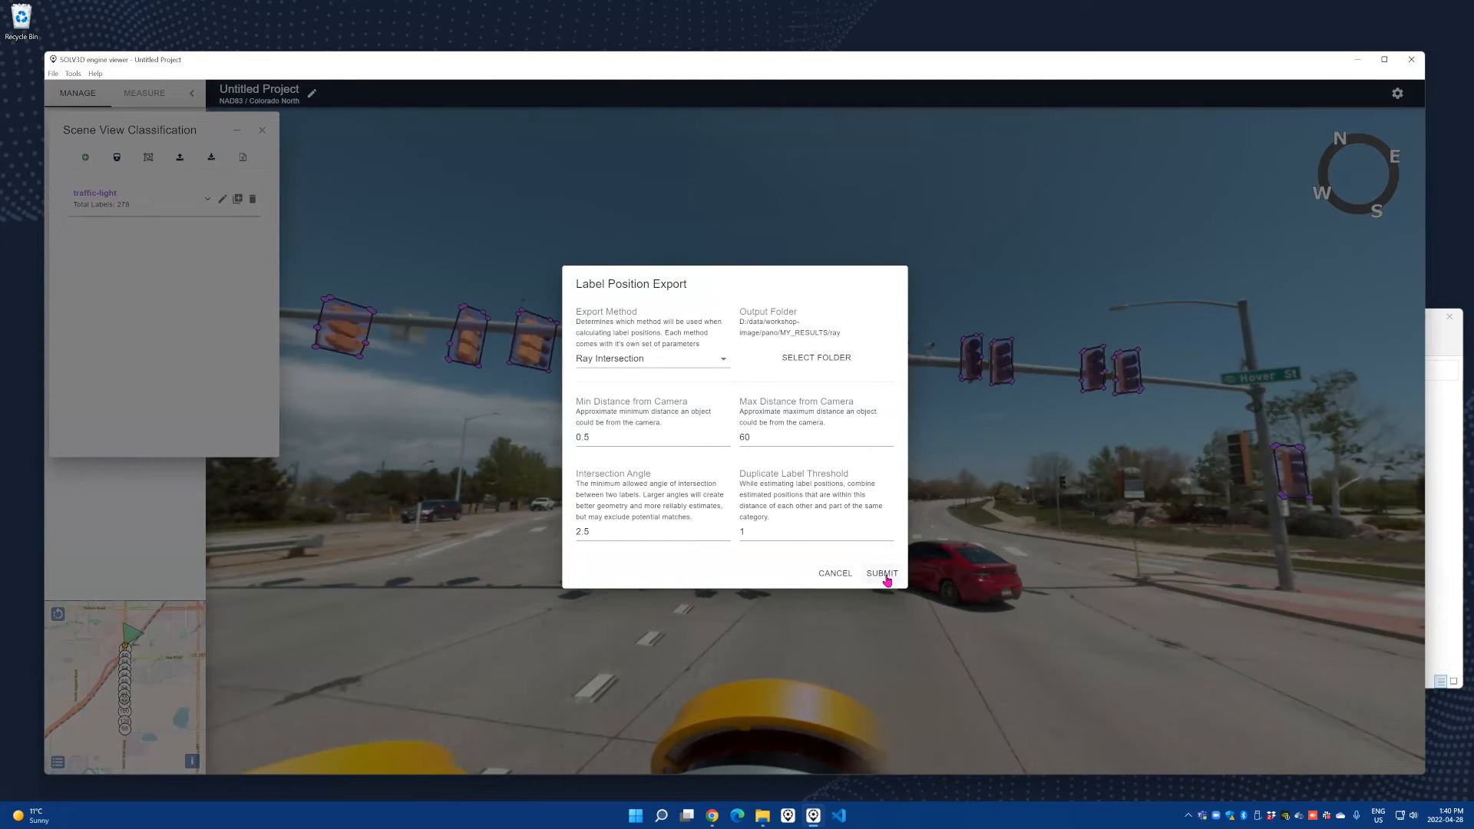
pyautogui.click(888, 581)
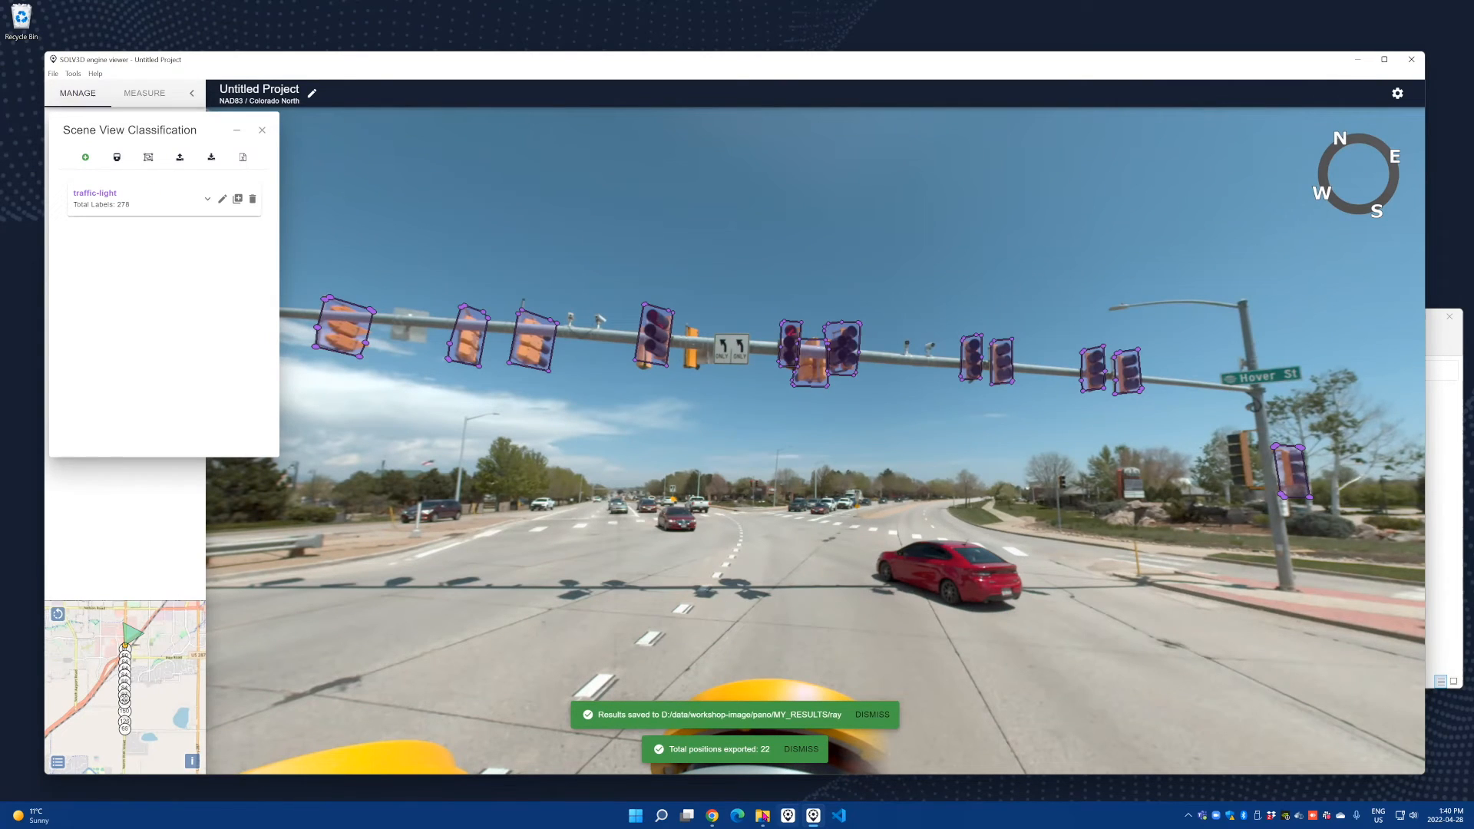
# Step: Switch to File Explorer, open Untitled Project-traffic-light.csv from MY_RESULTS/point in Excel, and autofit the Class Type column
pyautogui.click(762, 816)
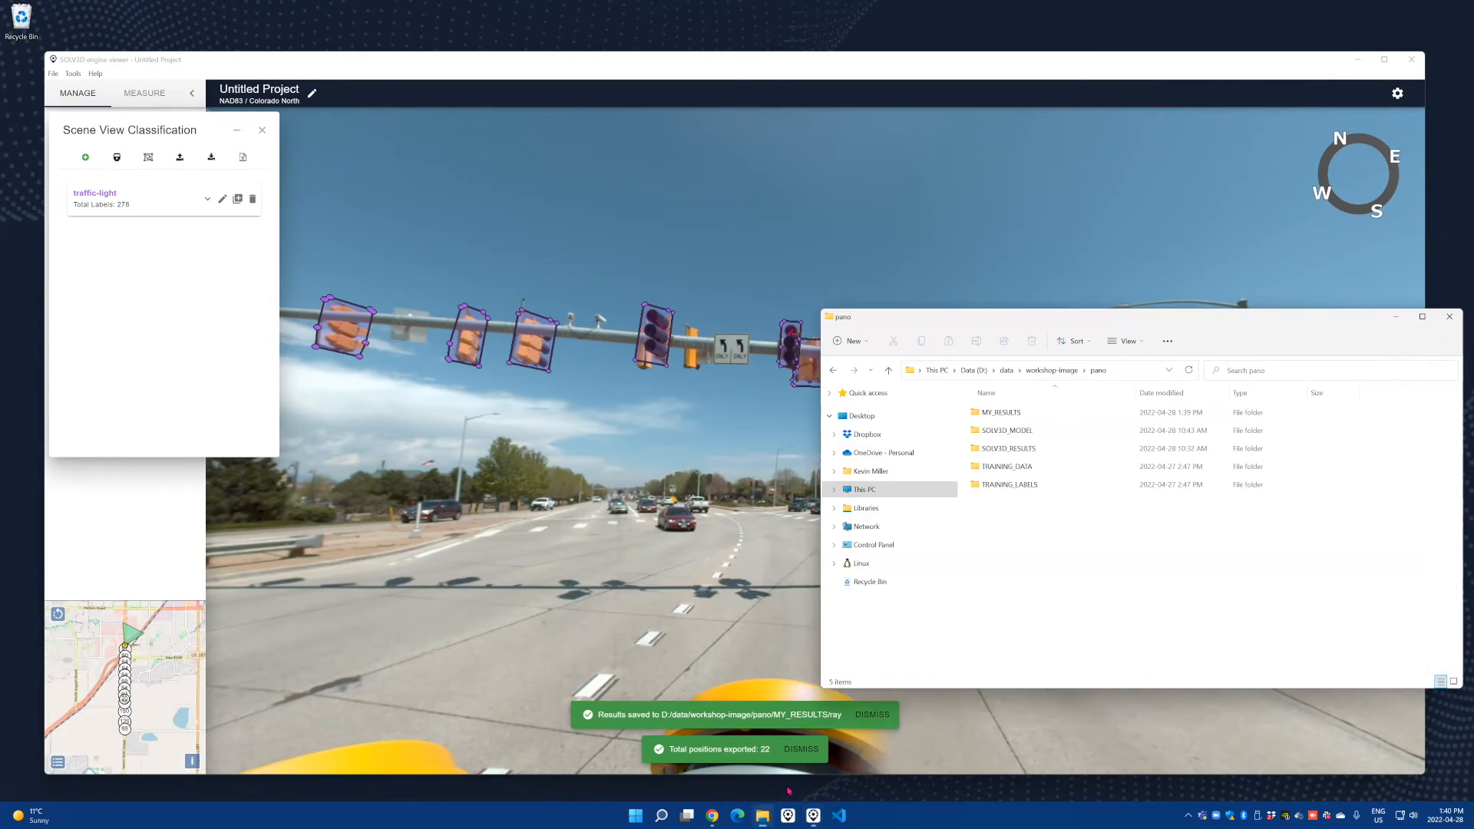
pyautogui.doubleClick(1024, 414)
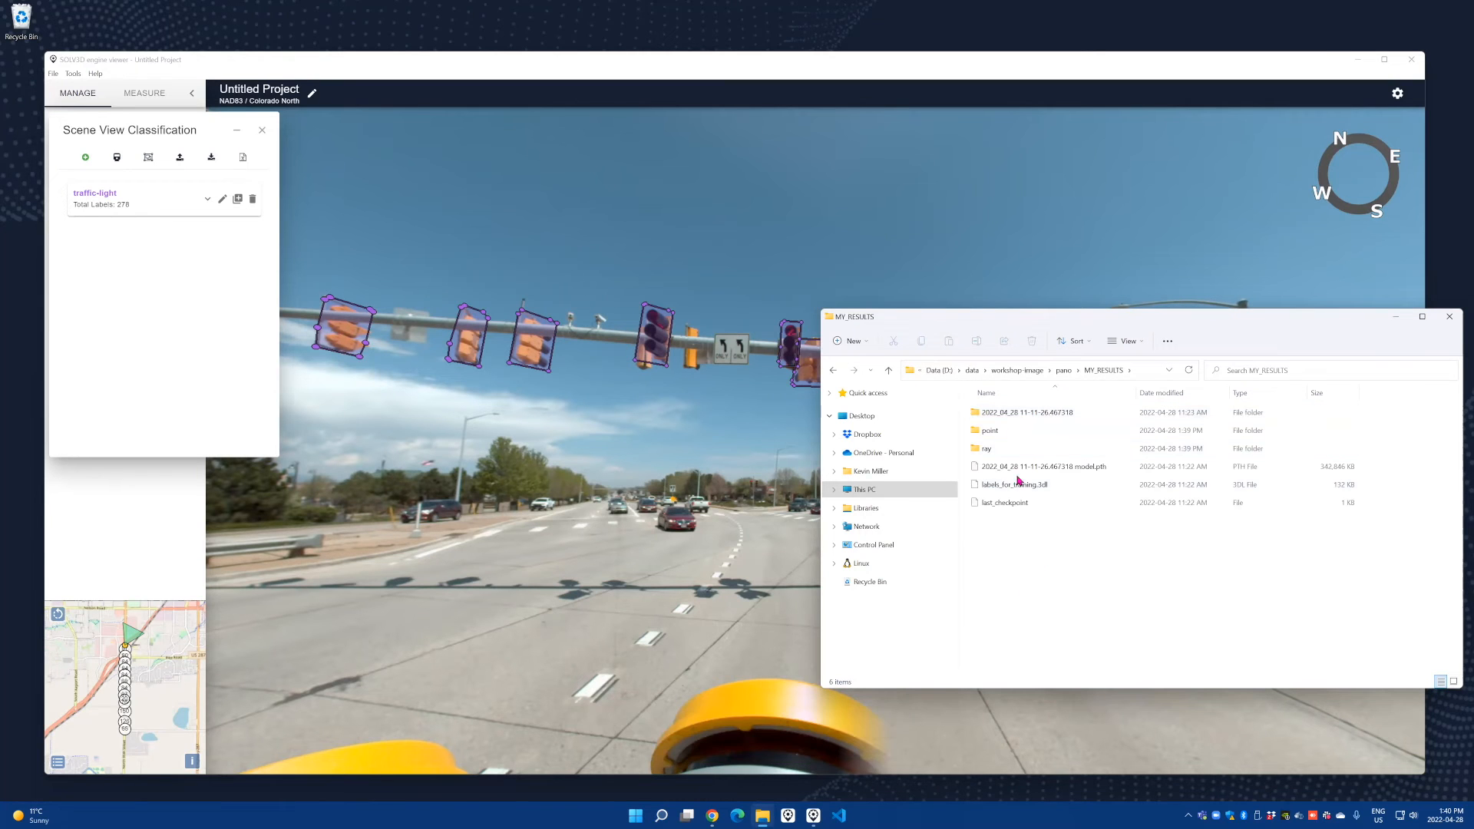
pyautogui.doubleClick(1005, 430)
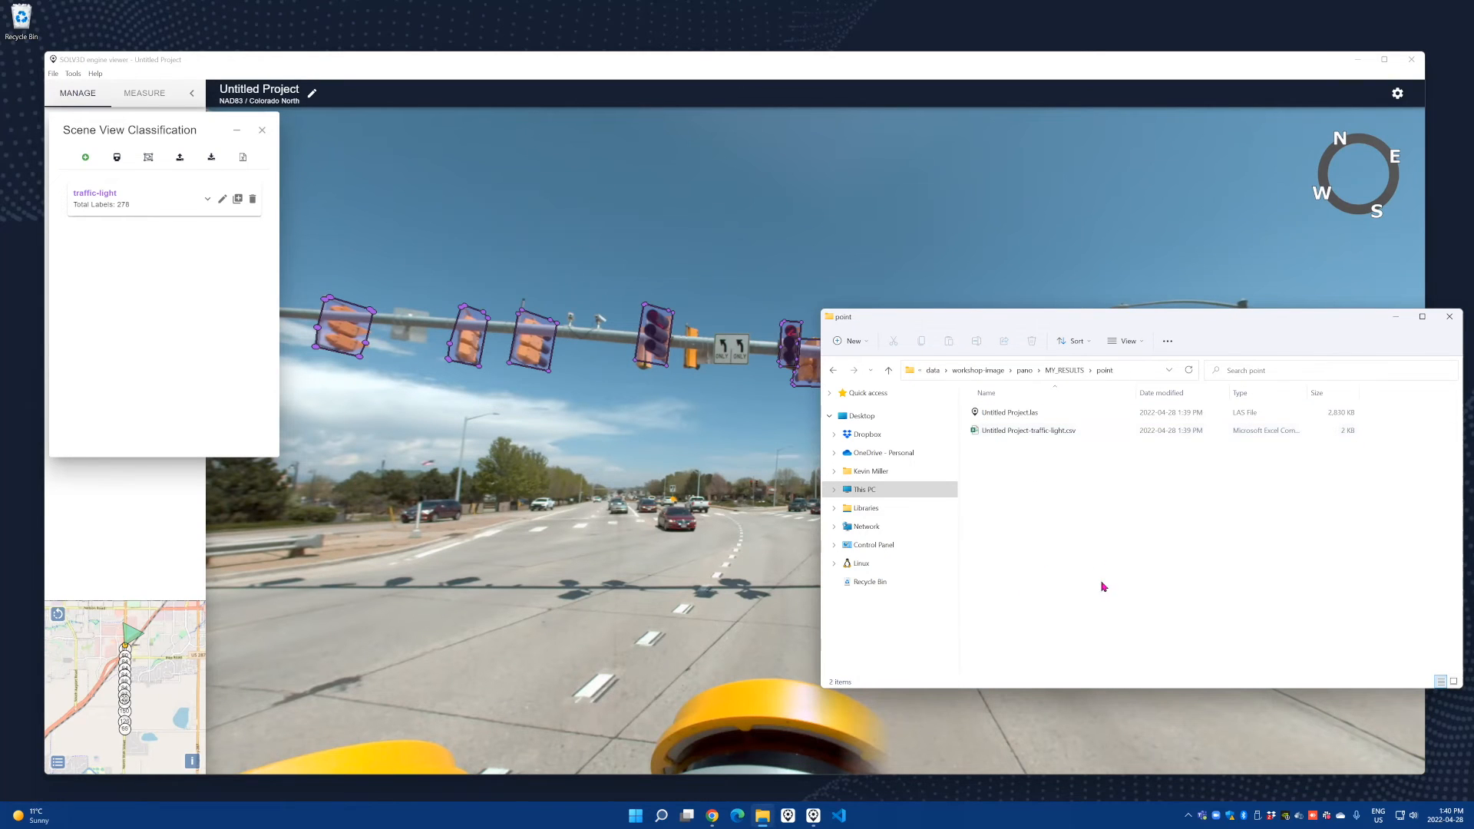
pyautogui.doubleClick(1029, 430)
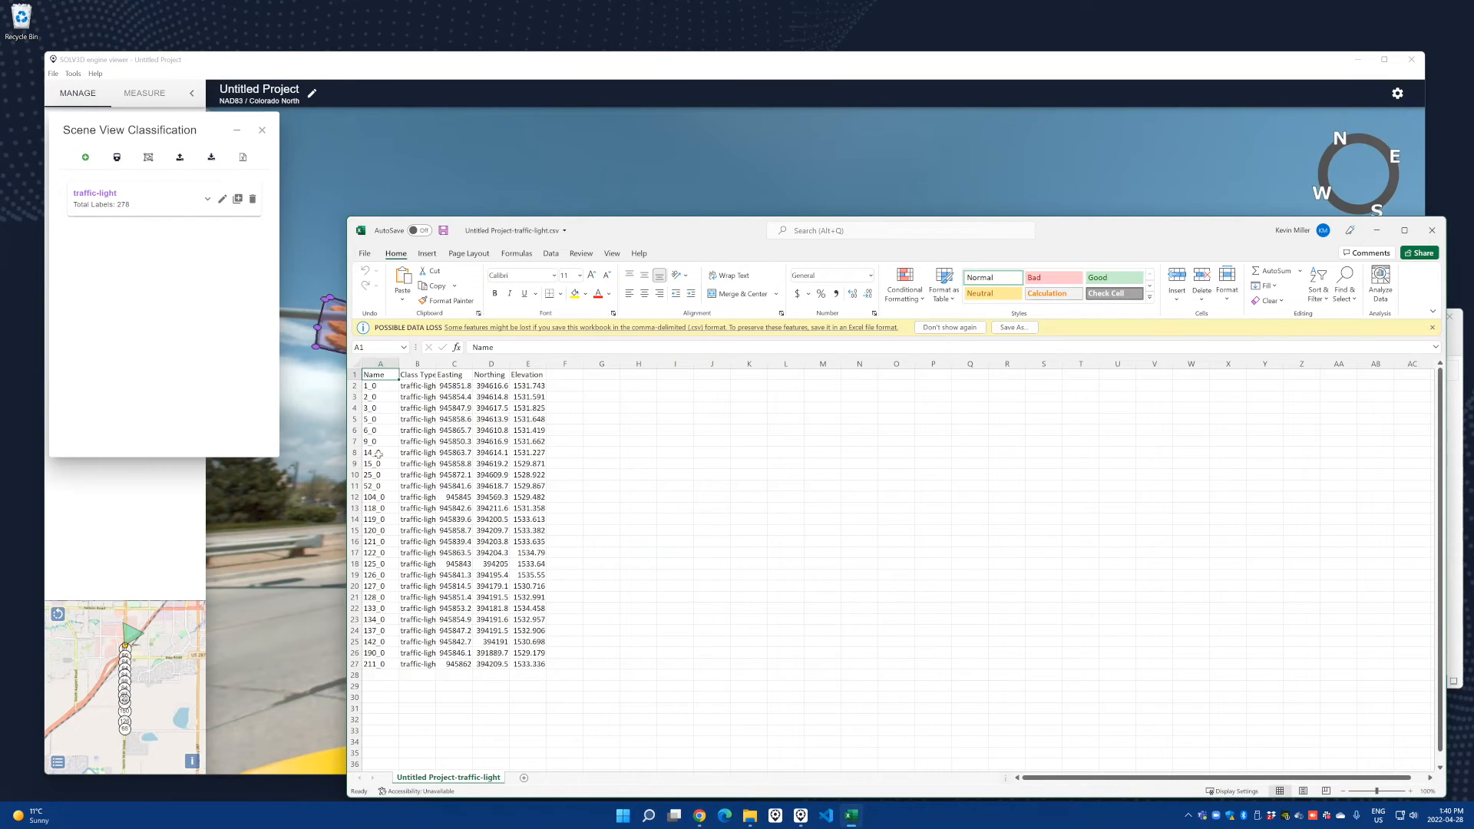
pyautogui.doubleClick(434, 363)
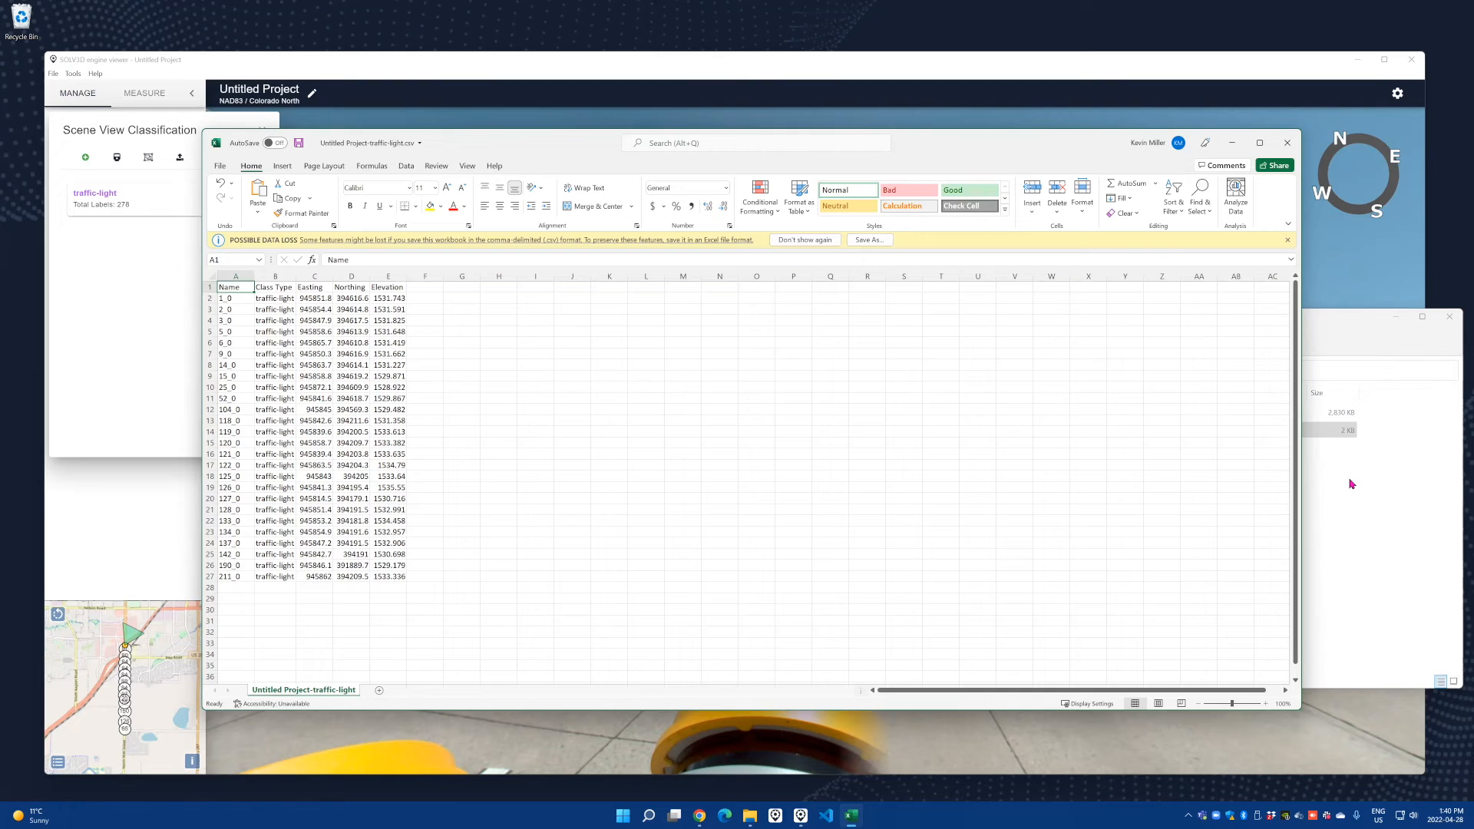
# Step: Switch to File Explorer, go to the MY_RESULTS/ray folder, and try to open its Untitled Project-traffic-light.csv in Excel
pyautogui.click(1352, 482)
pyautogui.click(1064, 374)
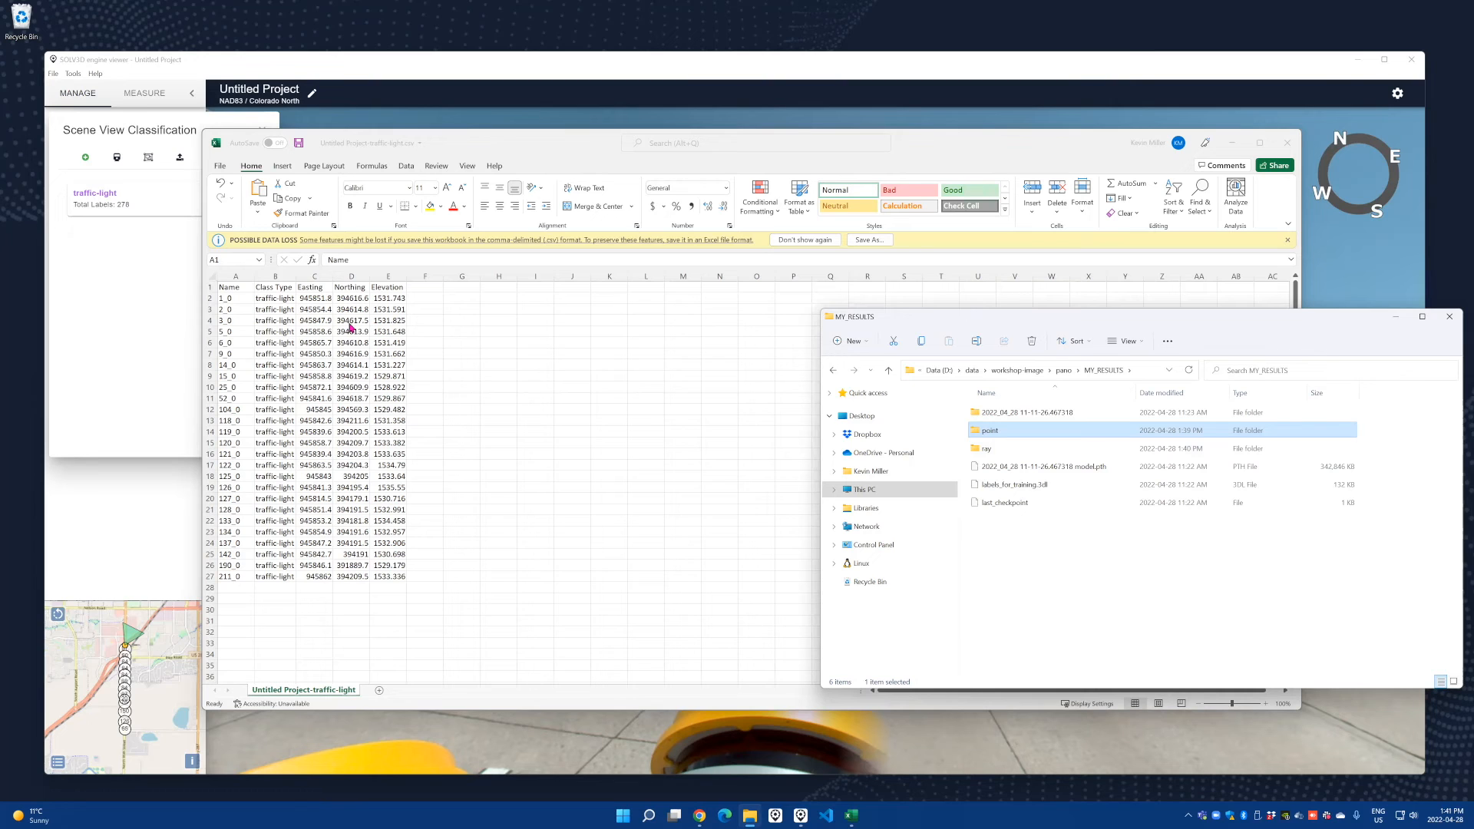
pyautogui.doubleClick(987, 449)
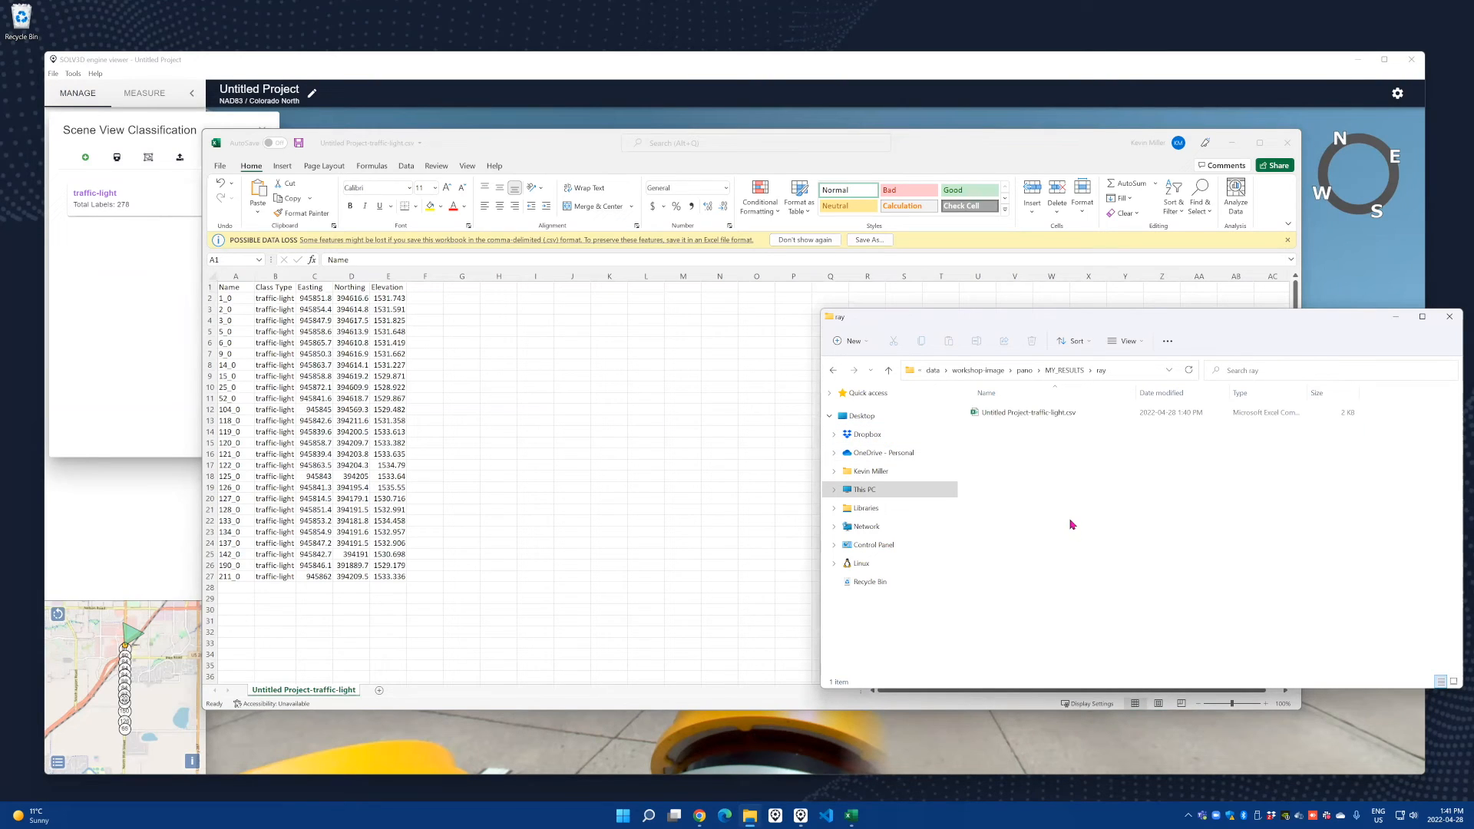
pyautogui.doubleClick(997, 415)
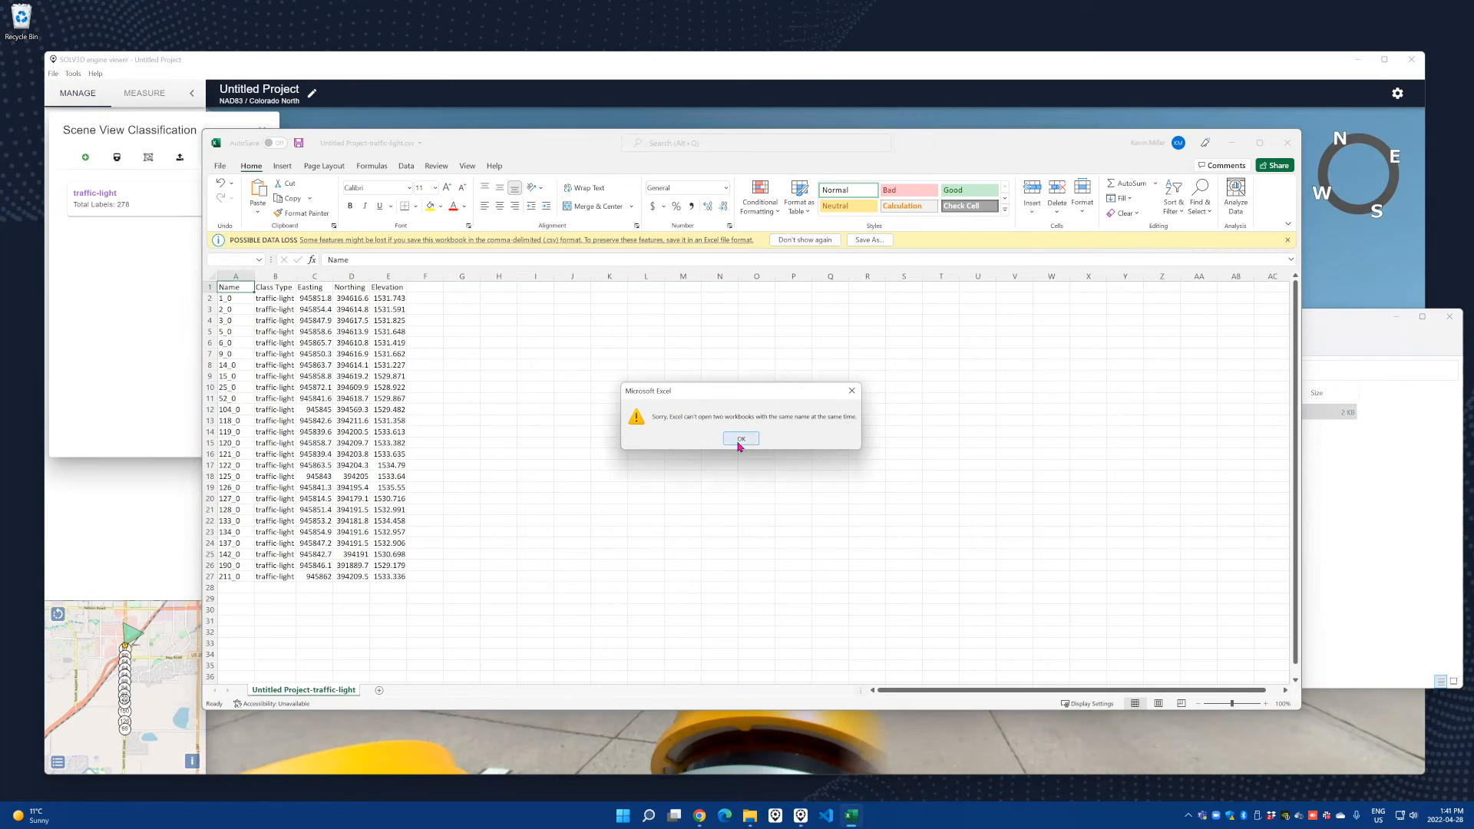
pyautogui.click(739, 444)
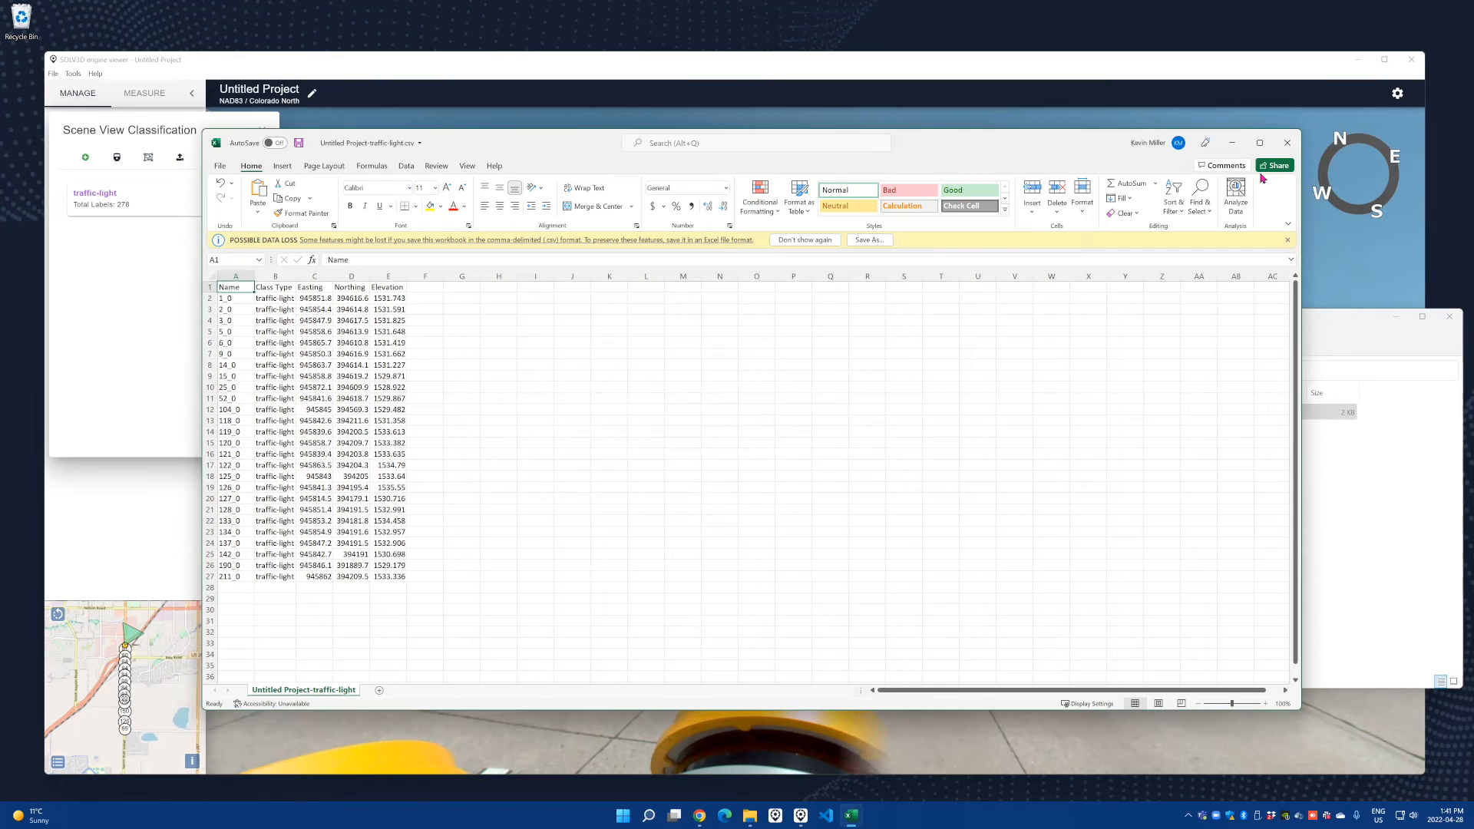
# Step: Close the point results workbook without saving, then open Untitled Project-traffic-light.csv from the ray folder with its Name column autofitted
pyautogui.click(1288, 142)
pyautogui.click(737, 434)
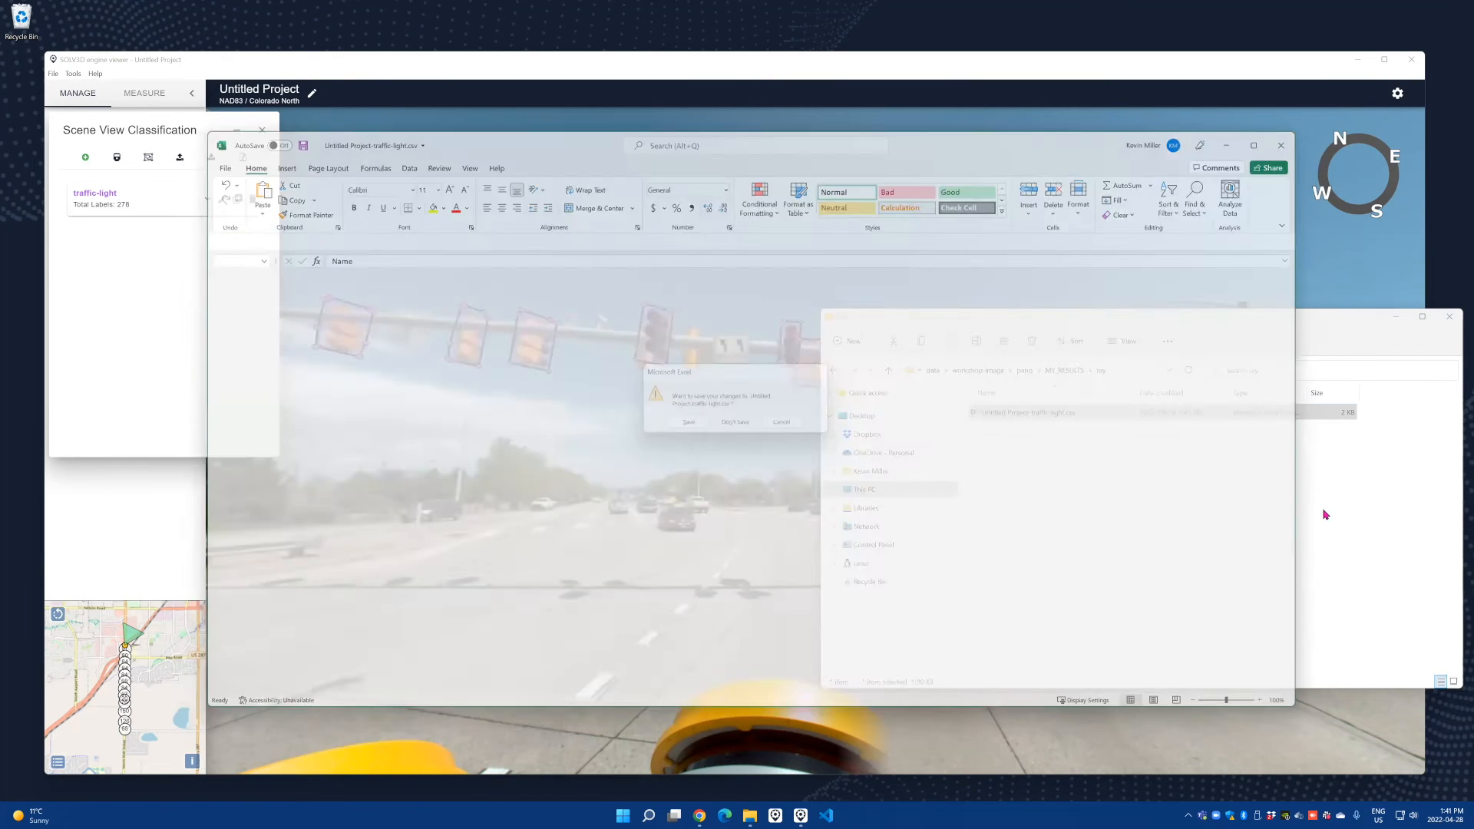
pyautogui.doubleClick(1018, 413)
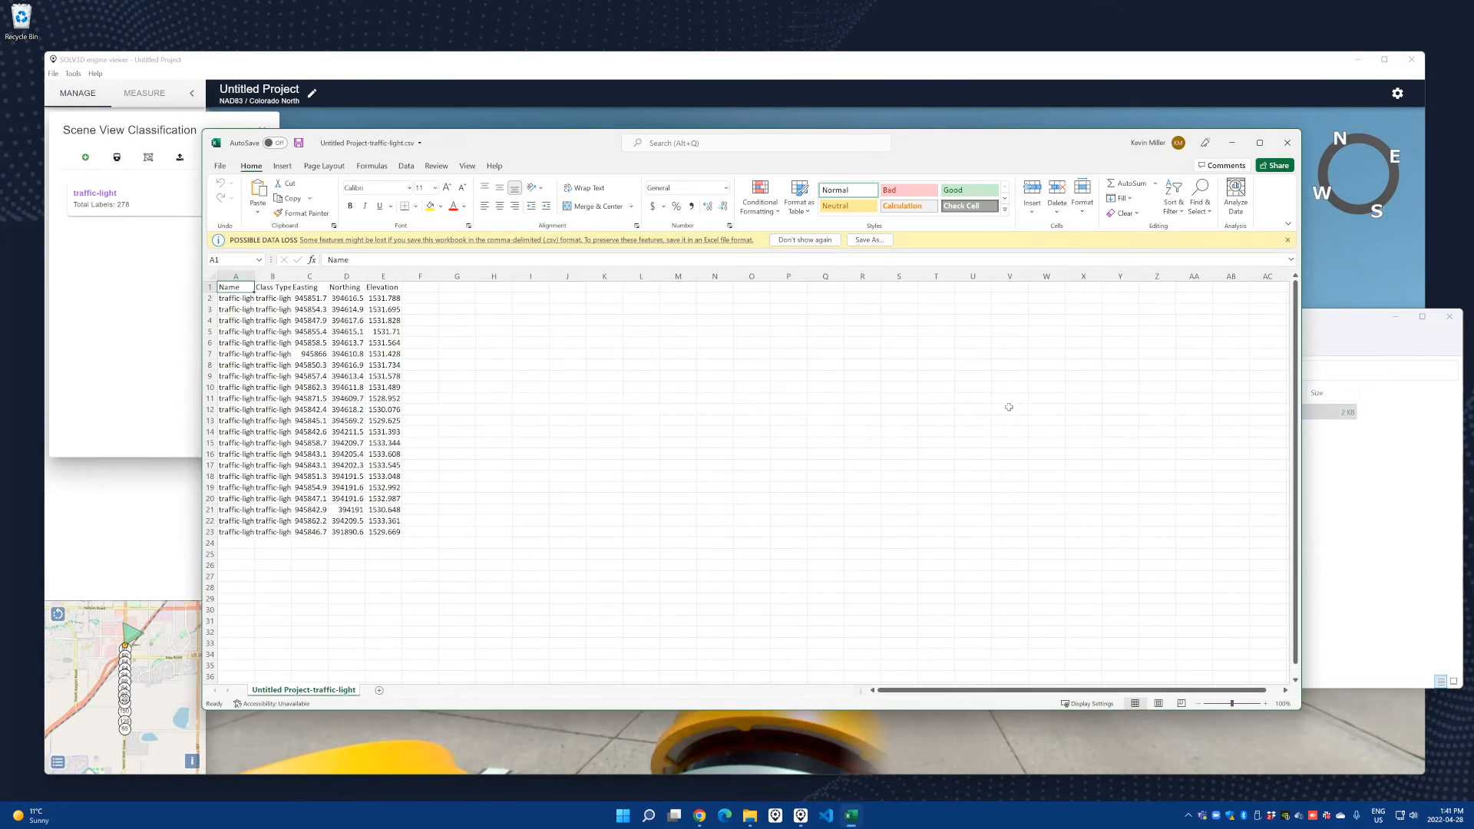
pyautogui.moveTo(254, 279); pyautogui.dragTo(254, 280)
pyautogui.doubleClick(254, 280)
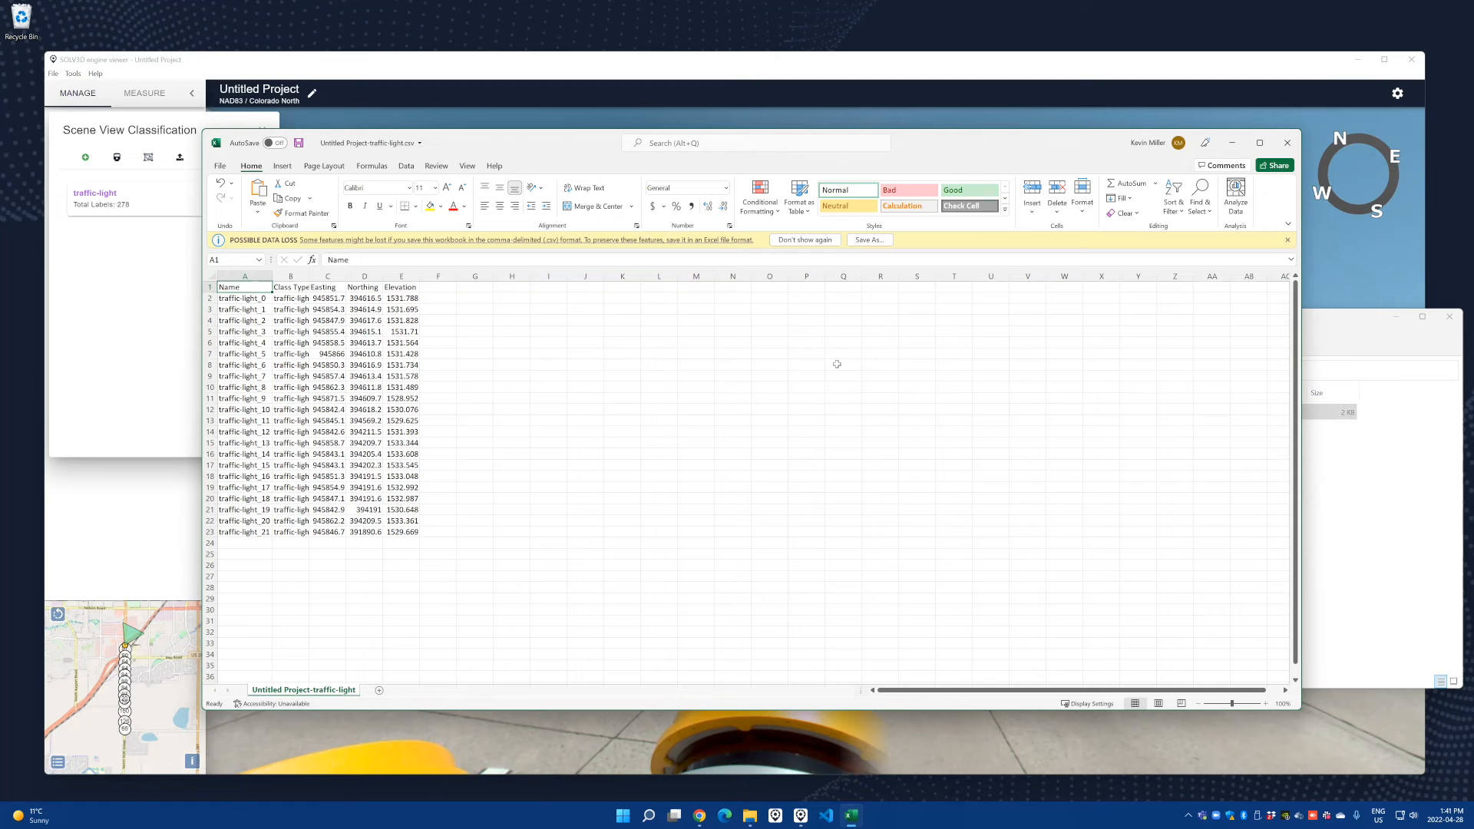
# Step: Close the ray results workbook without saving and switch to SOLV3D encompass in Chrome, with the SOLV3D engine viewer minimized
pyautogui.click(1288, 145)
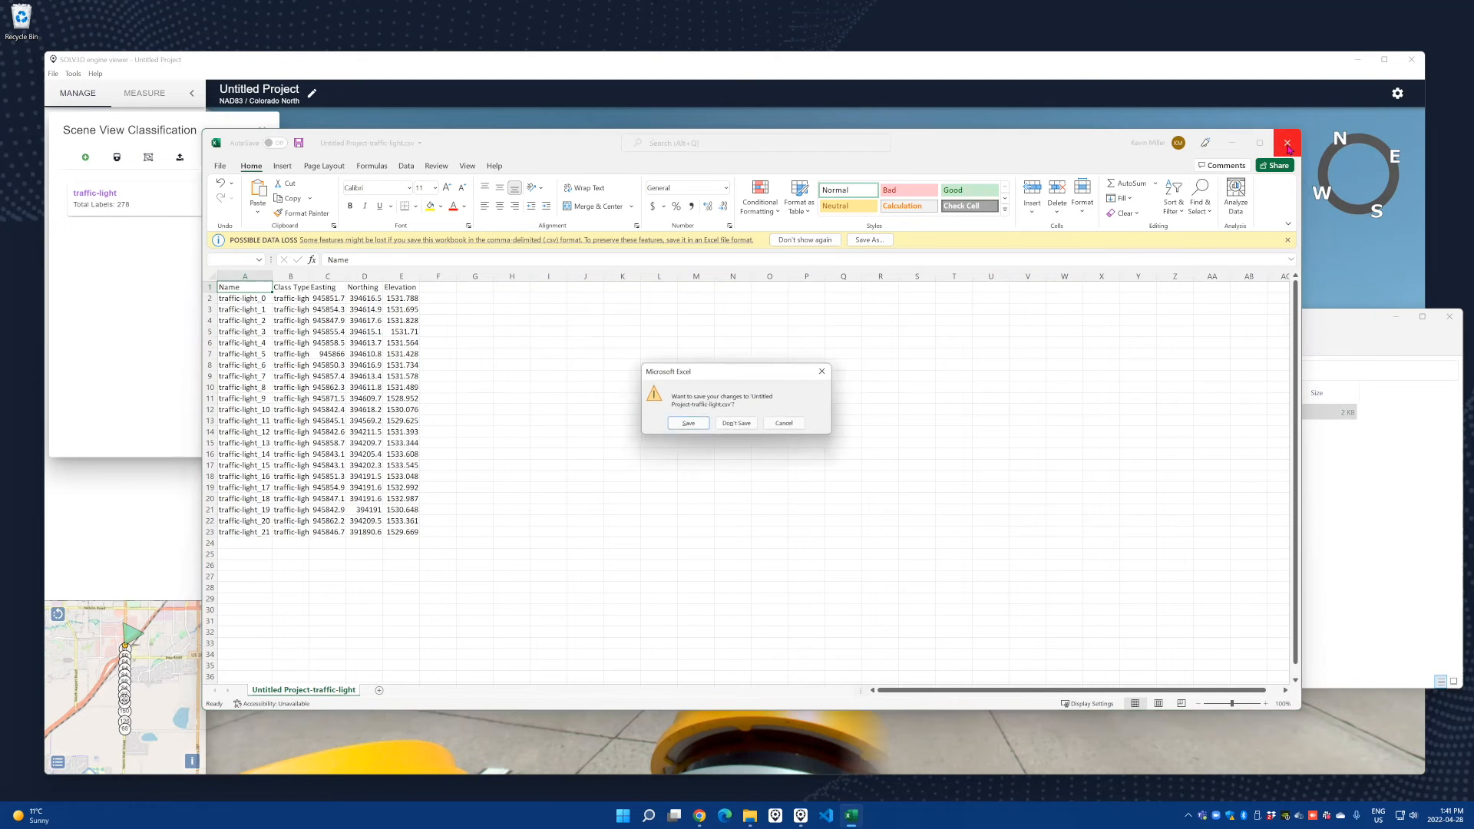
pyautogui.click(740, 426)
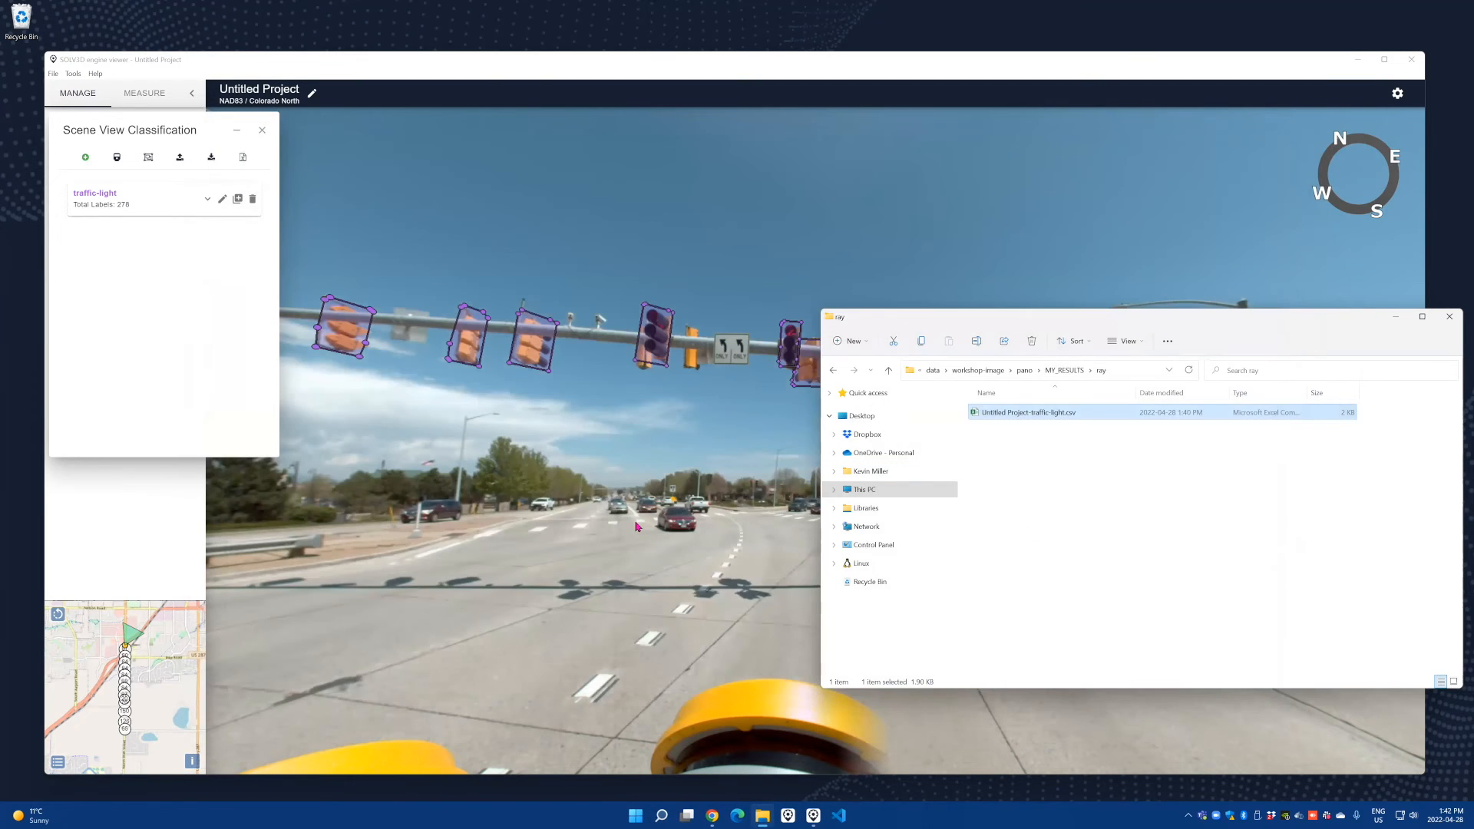
pyautogui.click(636, 521)
pyautogui.click(712, 816)
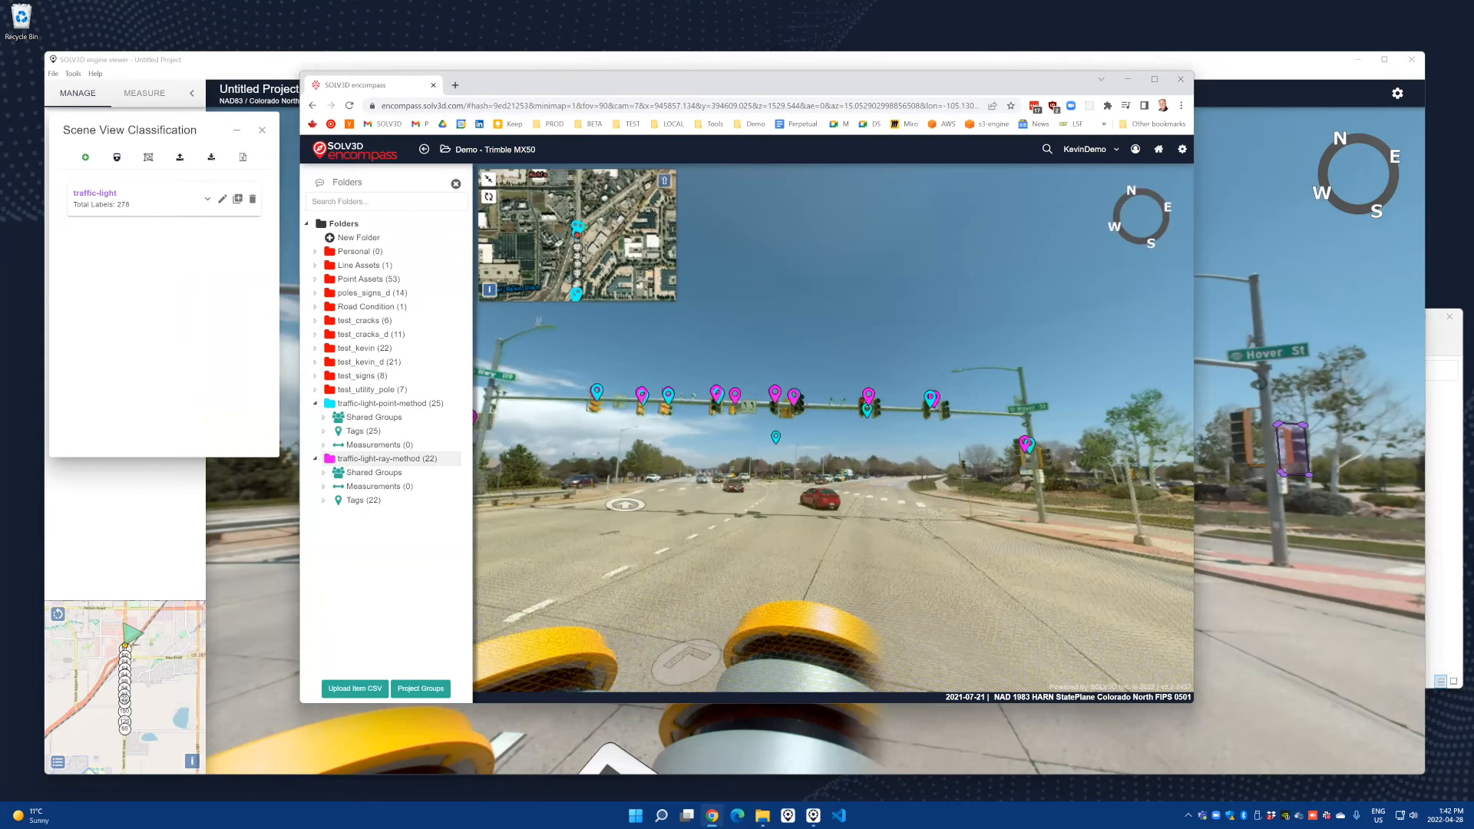
pyautogui.click(579, 488)
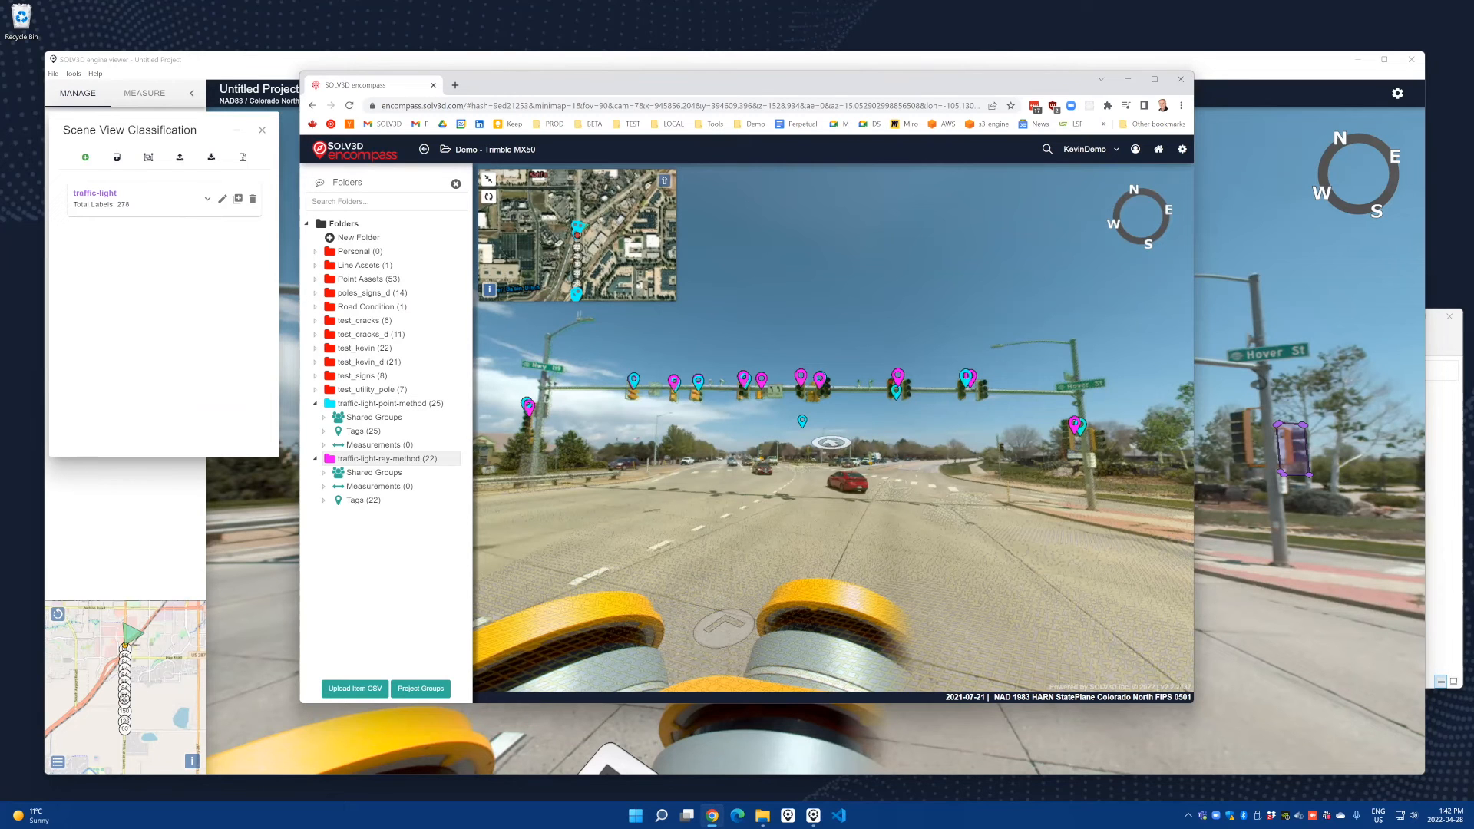
pyautogui.click(1355, 60)
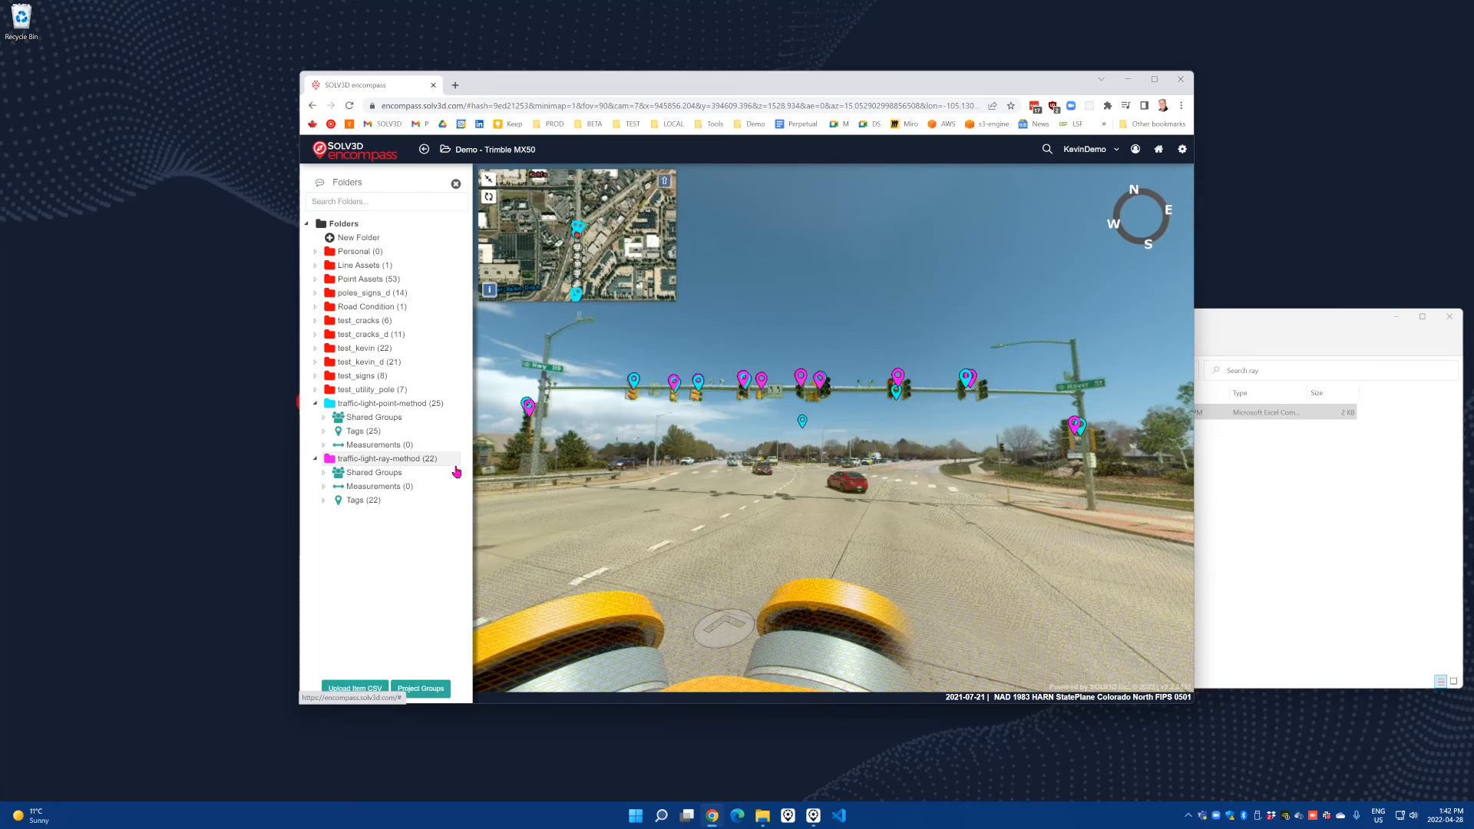
# Step: Compare the cyan point-method tags with the magenta ray-method tags on the traffic lights at the Hwy 119 intersection
pyautogui.moveTo(691, 468); pyautogui.dragTo(729, 468)
pyautogui.scroll(5, 780, 423)
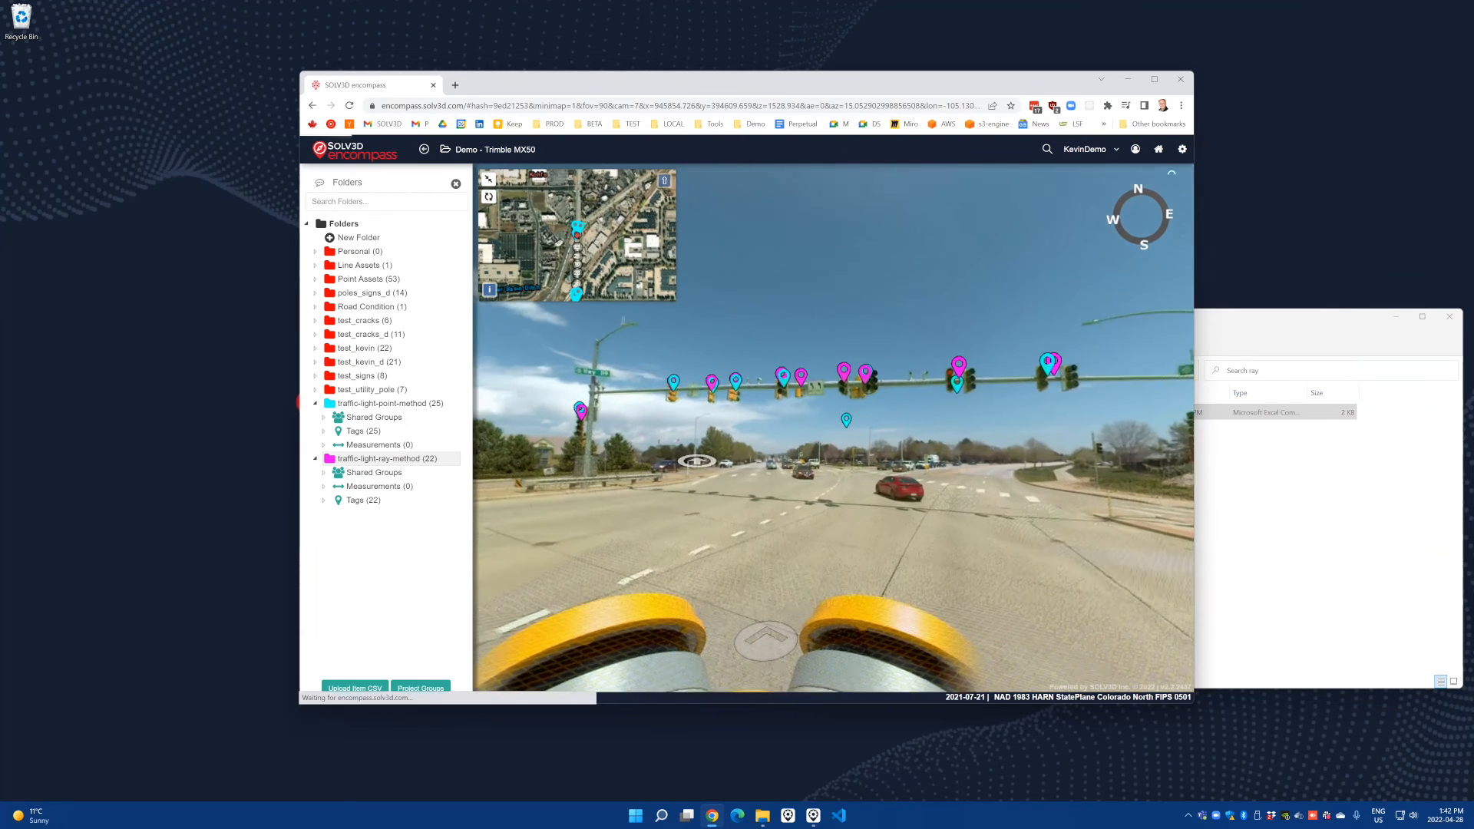
pyautogui.moveTo(780, 423); pyautogui.dragTo(948, 448)
pyautogui.scroll(3, 949, 448)
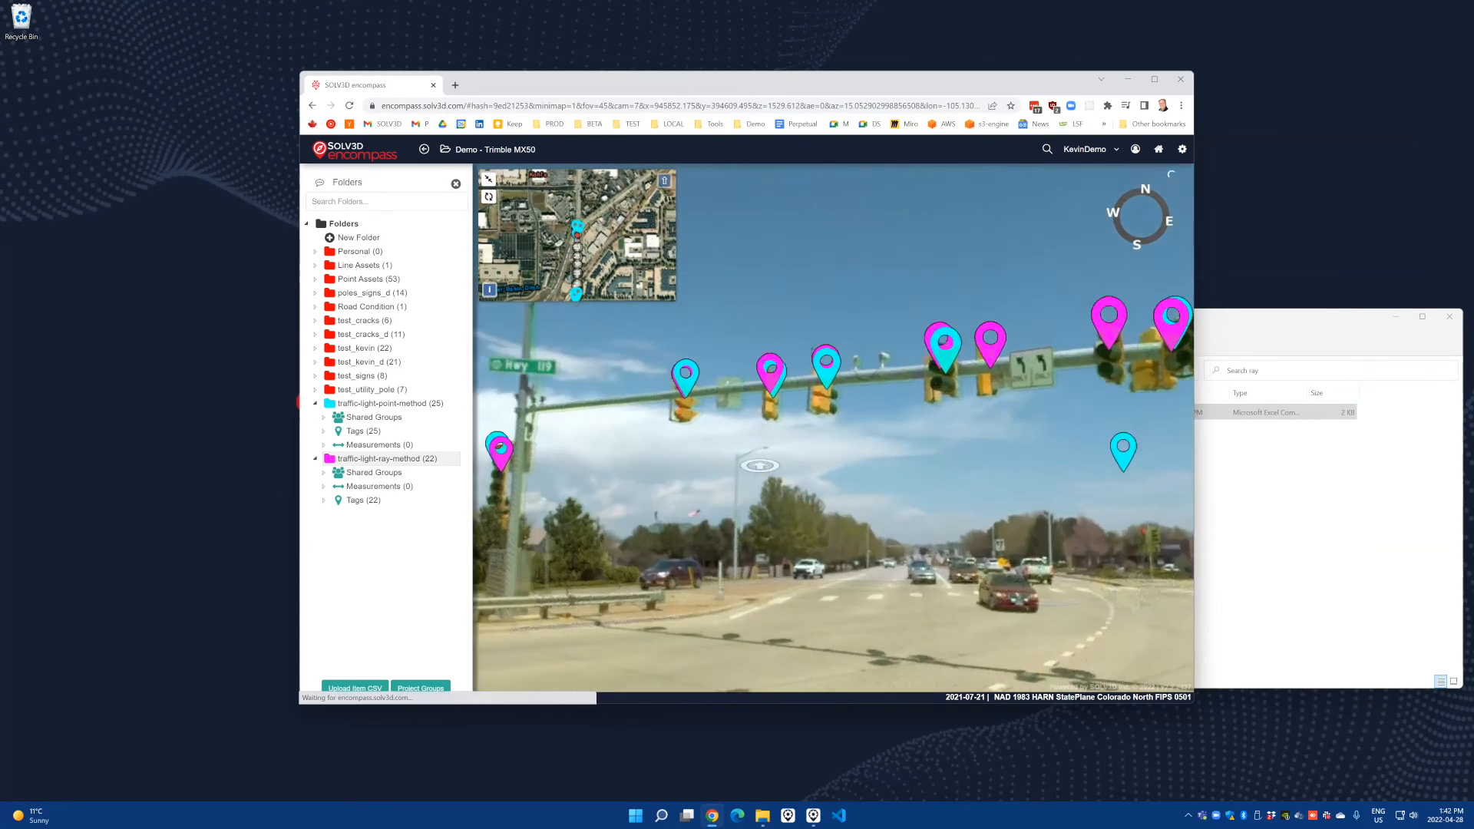
pyautogui.moveTo(703, 459); pyautogui.dragTo(807, 463)
pyautogui.click(806, 463)
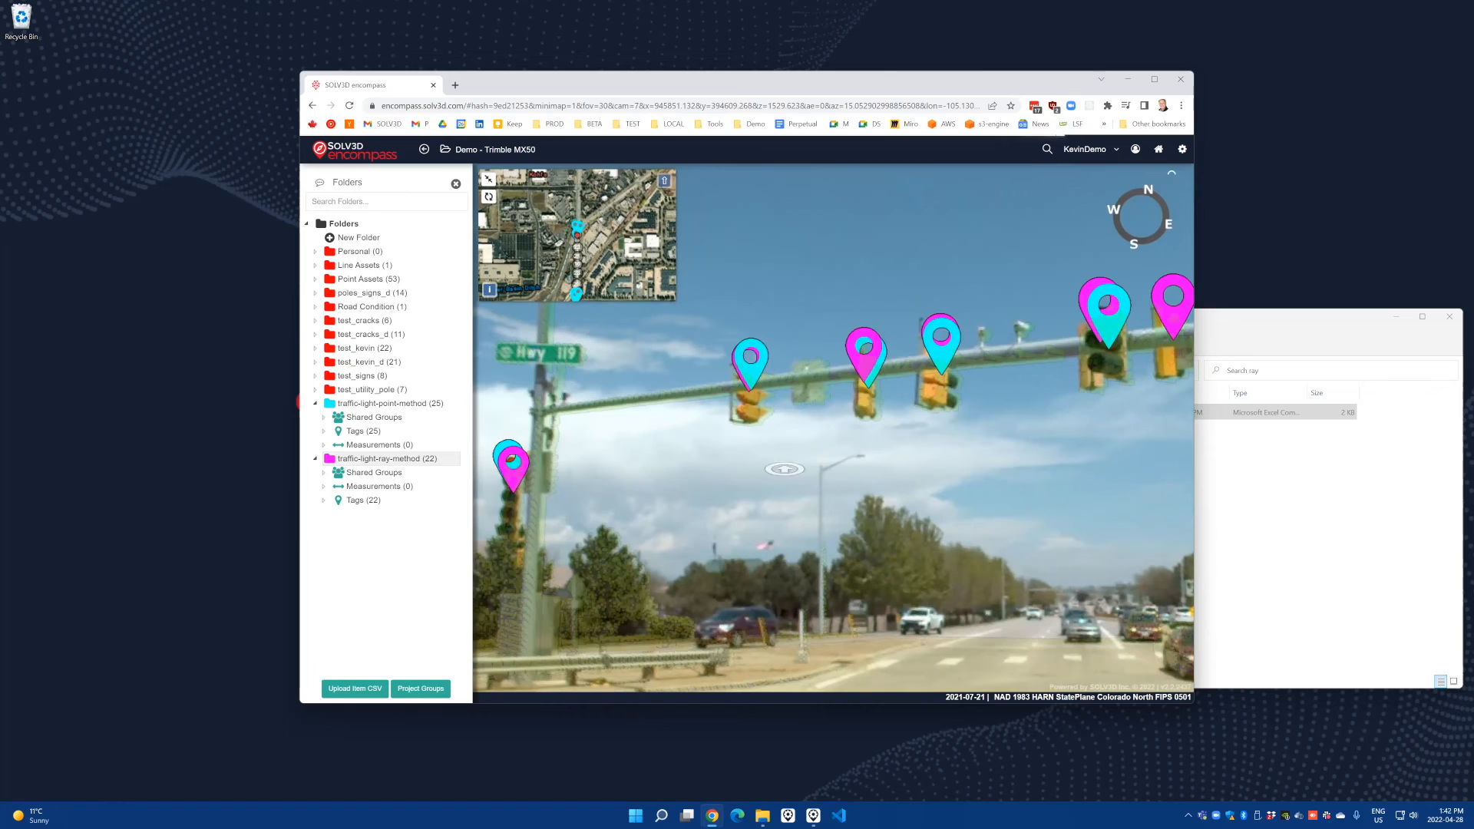
pyautogui.moveTo(986, 426); pyautogui.dragTo(684, 461)
pyautogui.click(685, 462)
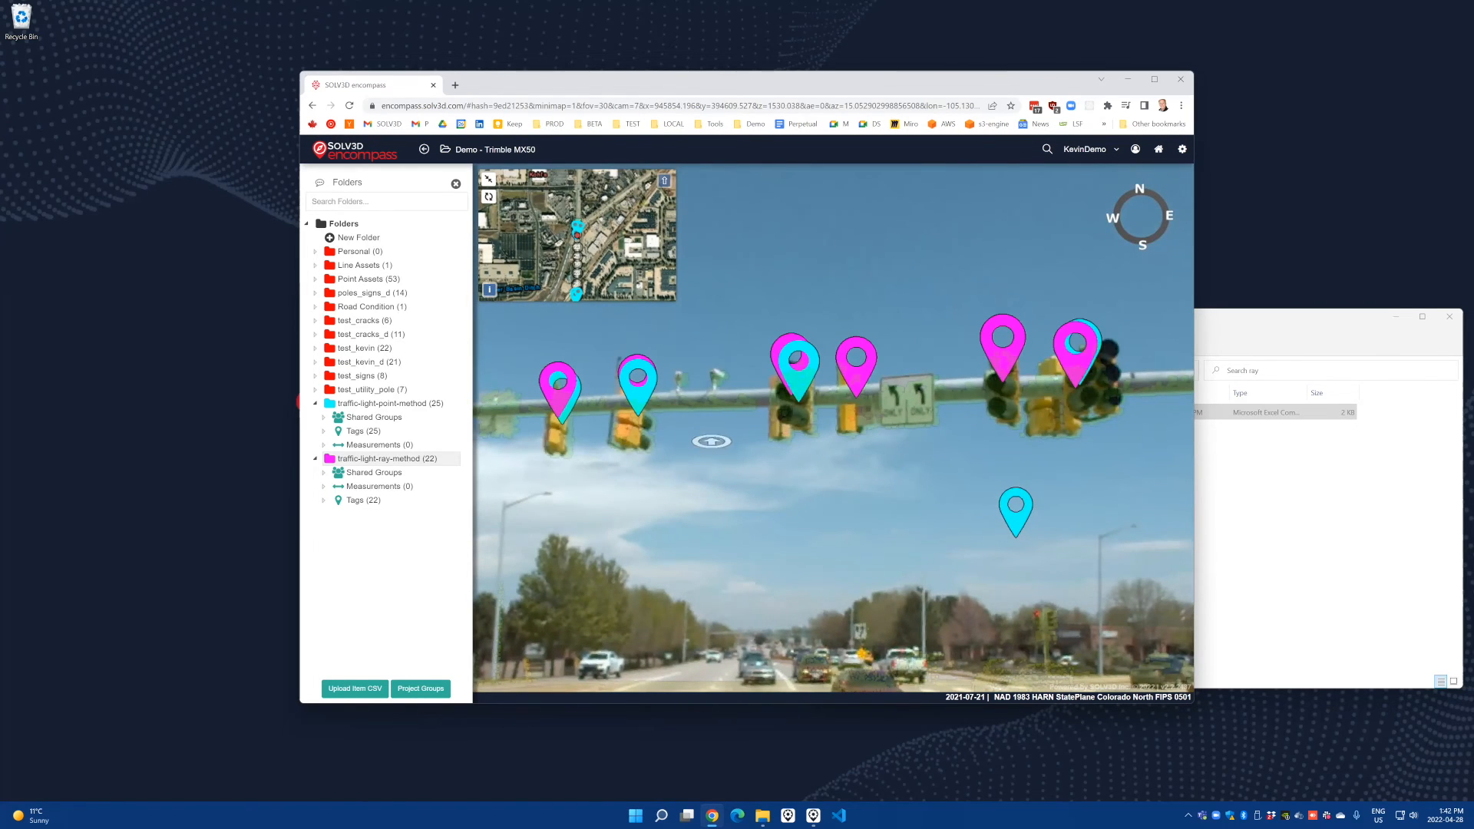
pyautogui.click(812, 458)
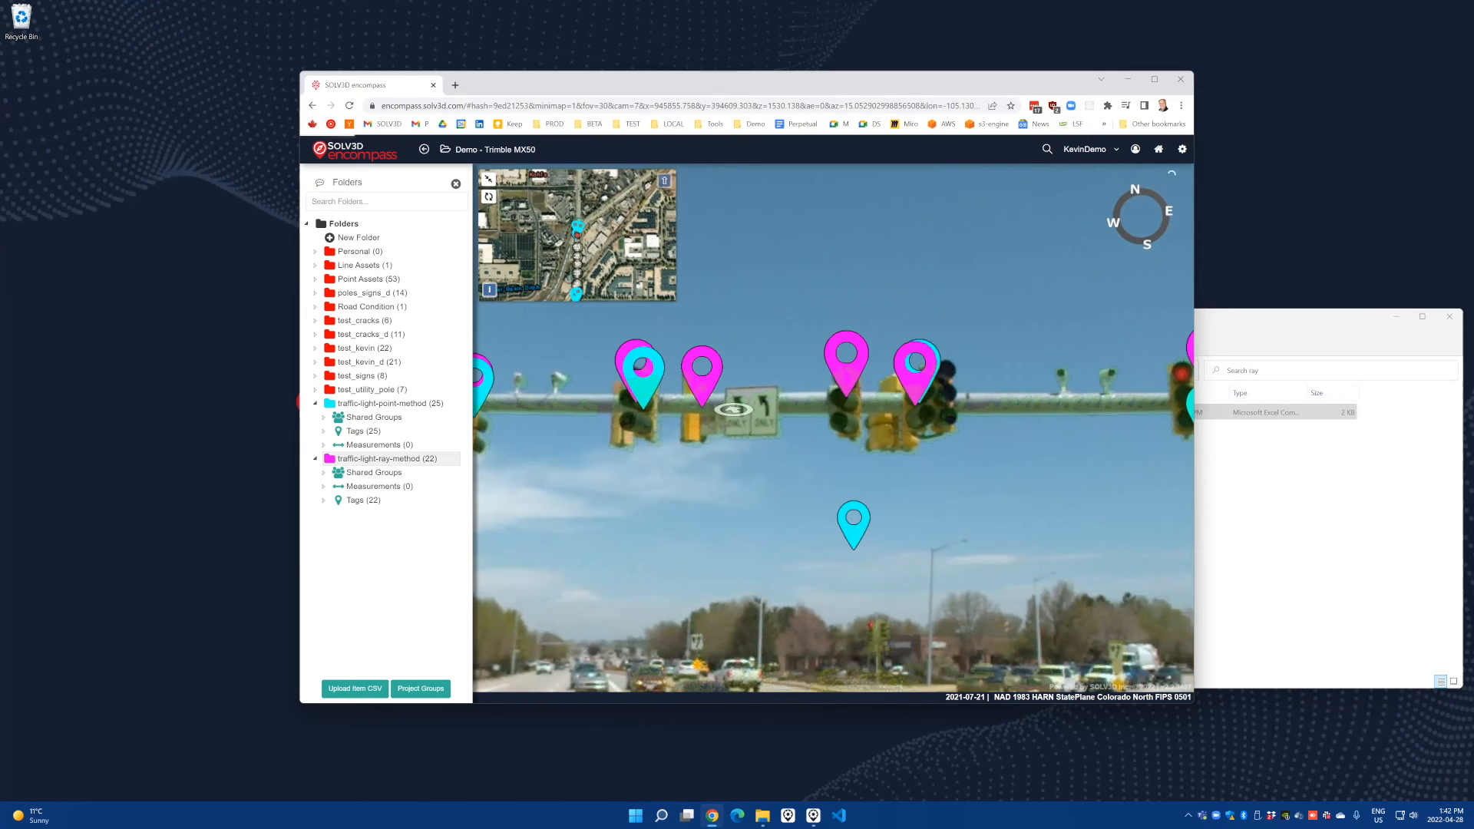
# Step: Inspect the magenta tag beside the left-turn sign, the cyan tag below the signal arm, and the signals farther east
pyautogui.moveTo(712, 407)
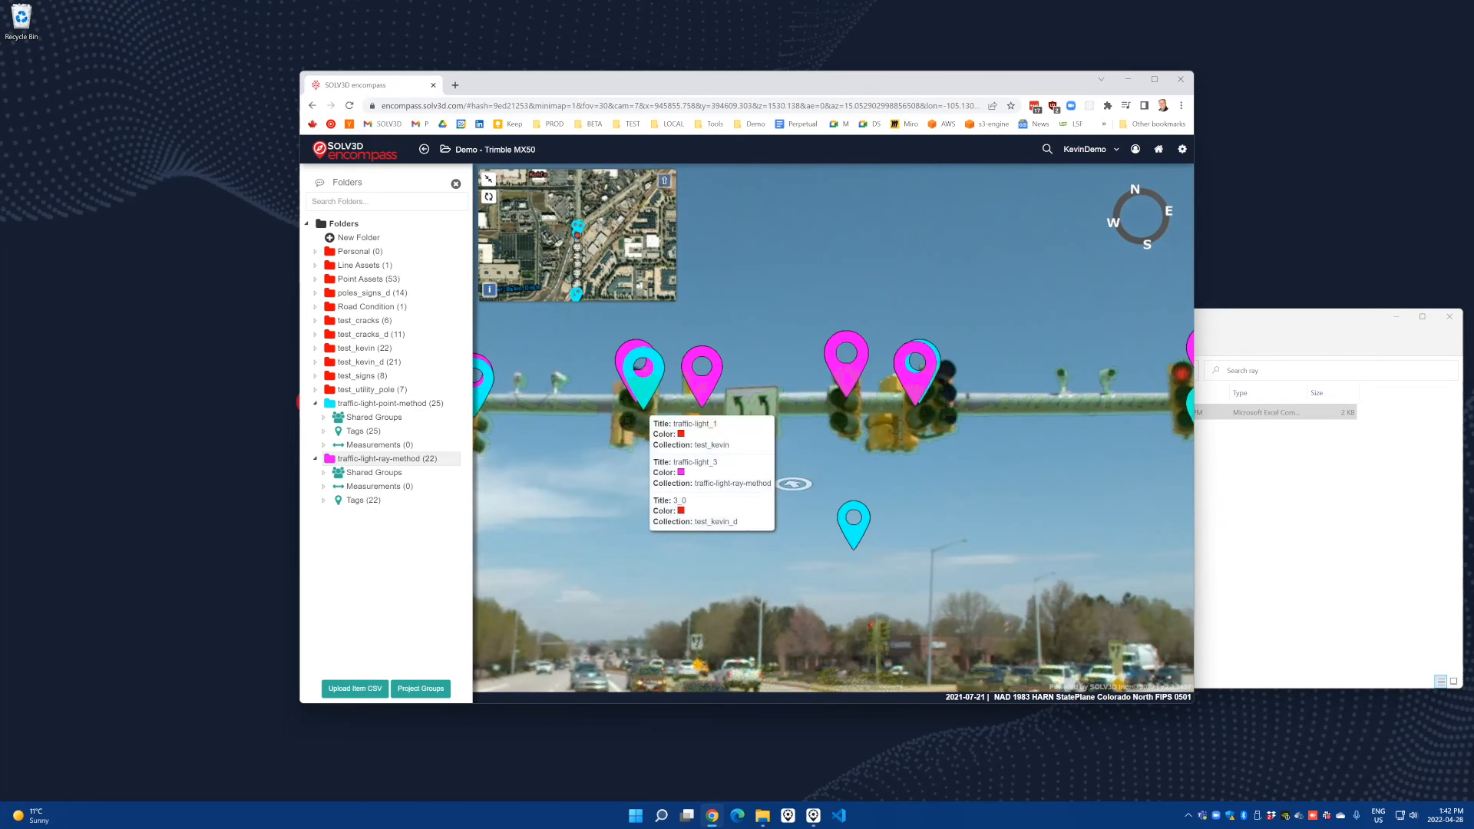
pyautogui.moveTo(854, 528)
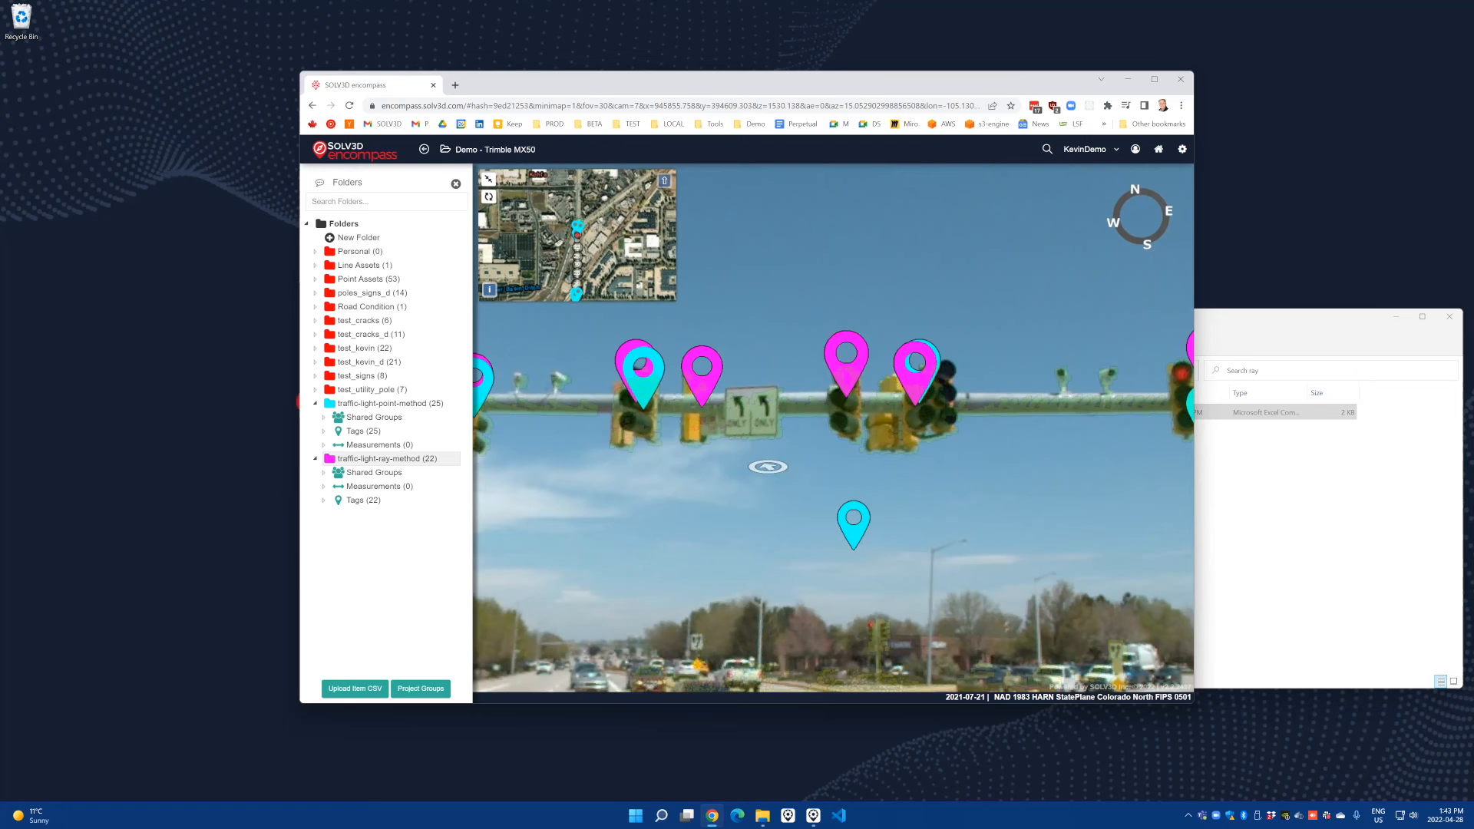
pyautogui.scroll(-5, 815, 483)
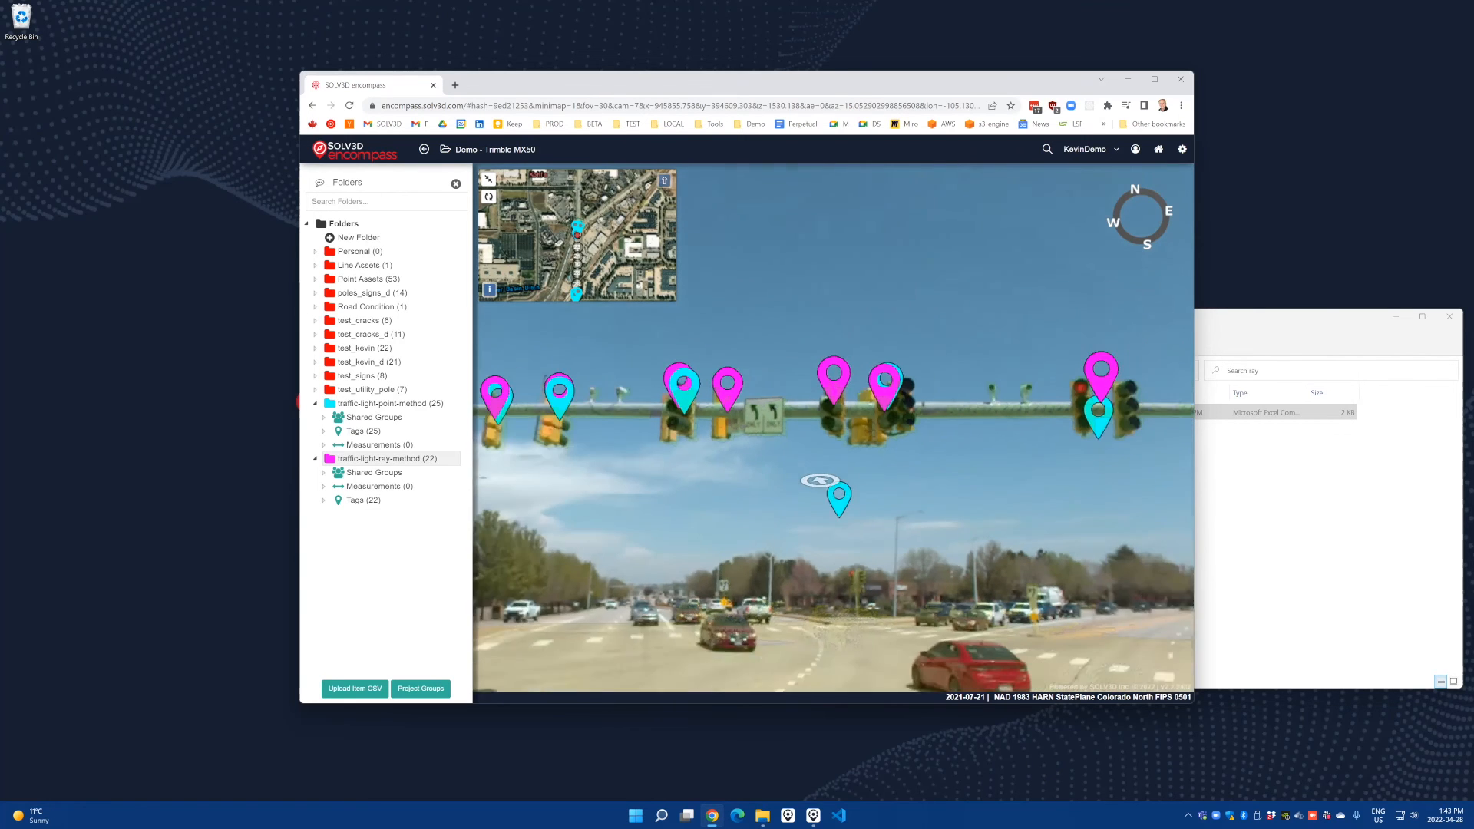
pyautogui.moveTo(1066, 538); pyautogui.dragTo(825, 549)
pyautogui.scroll(-3, 822, 550)
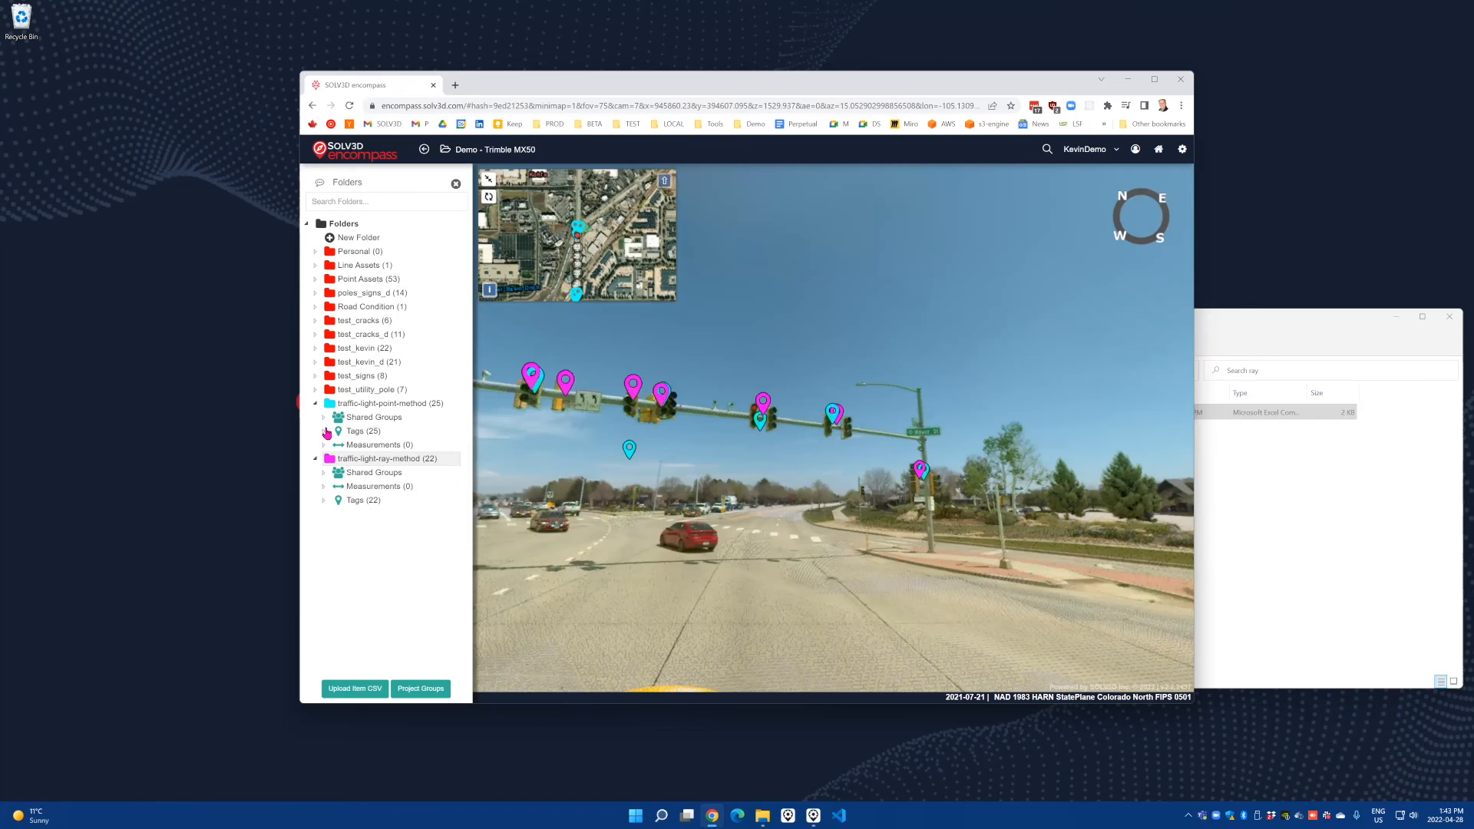
# Step: Open tag 128_0 from the traffic-light-point-method folder and examine the tags on the signals around that intersection
pyautogui.click(324, 431)
pyautogui.click(360, 561)
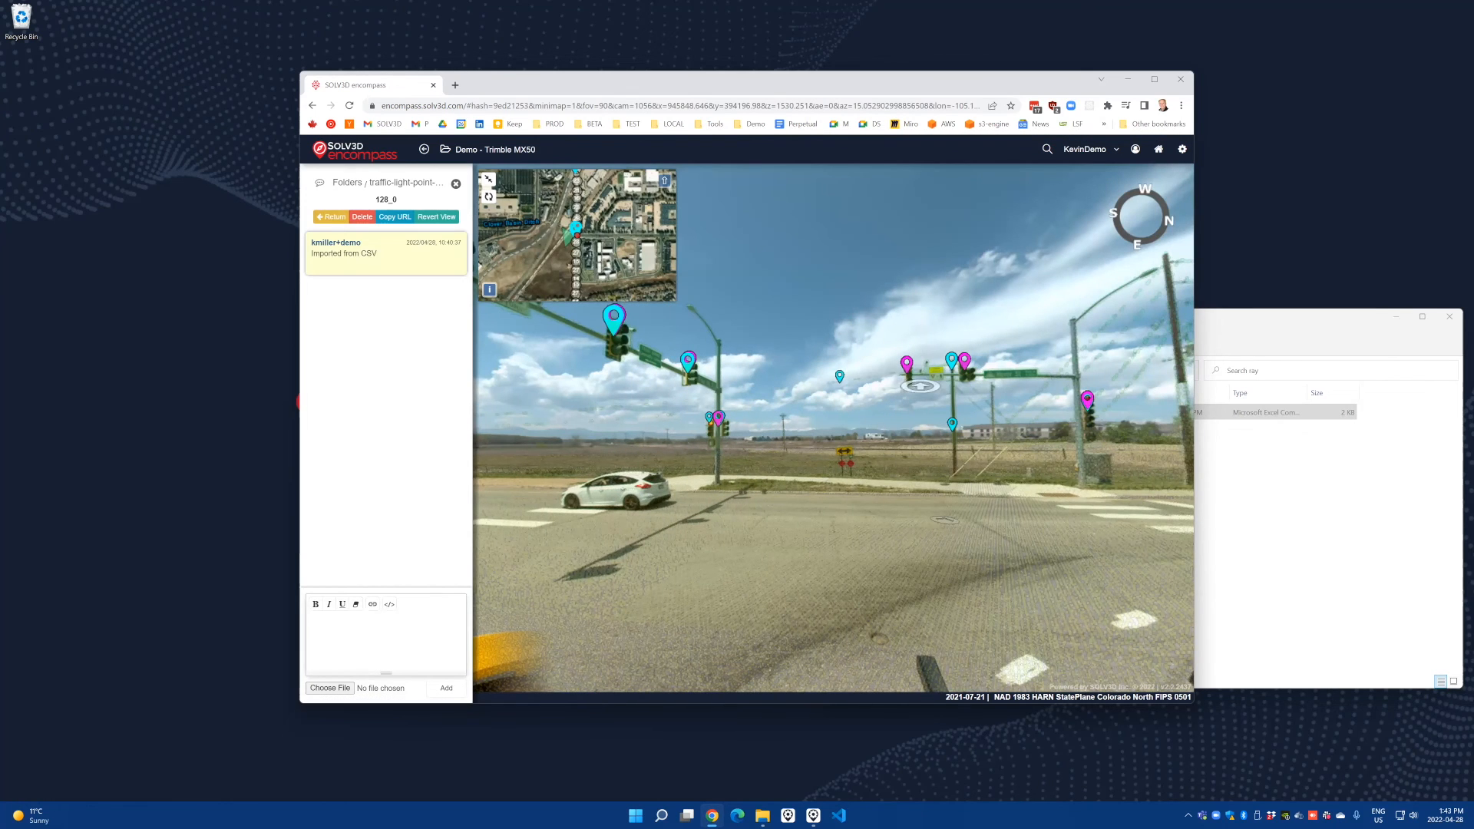
pyautogui.moveTo(1075, 430); pyautogui.dragTo(561, 488)
pyautogui.scroll(5, 789, 427)
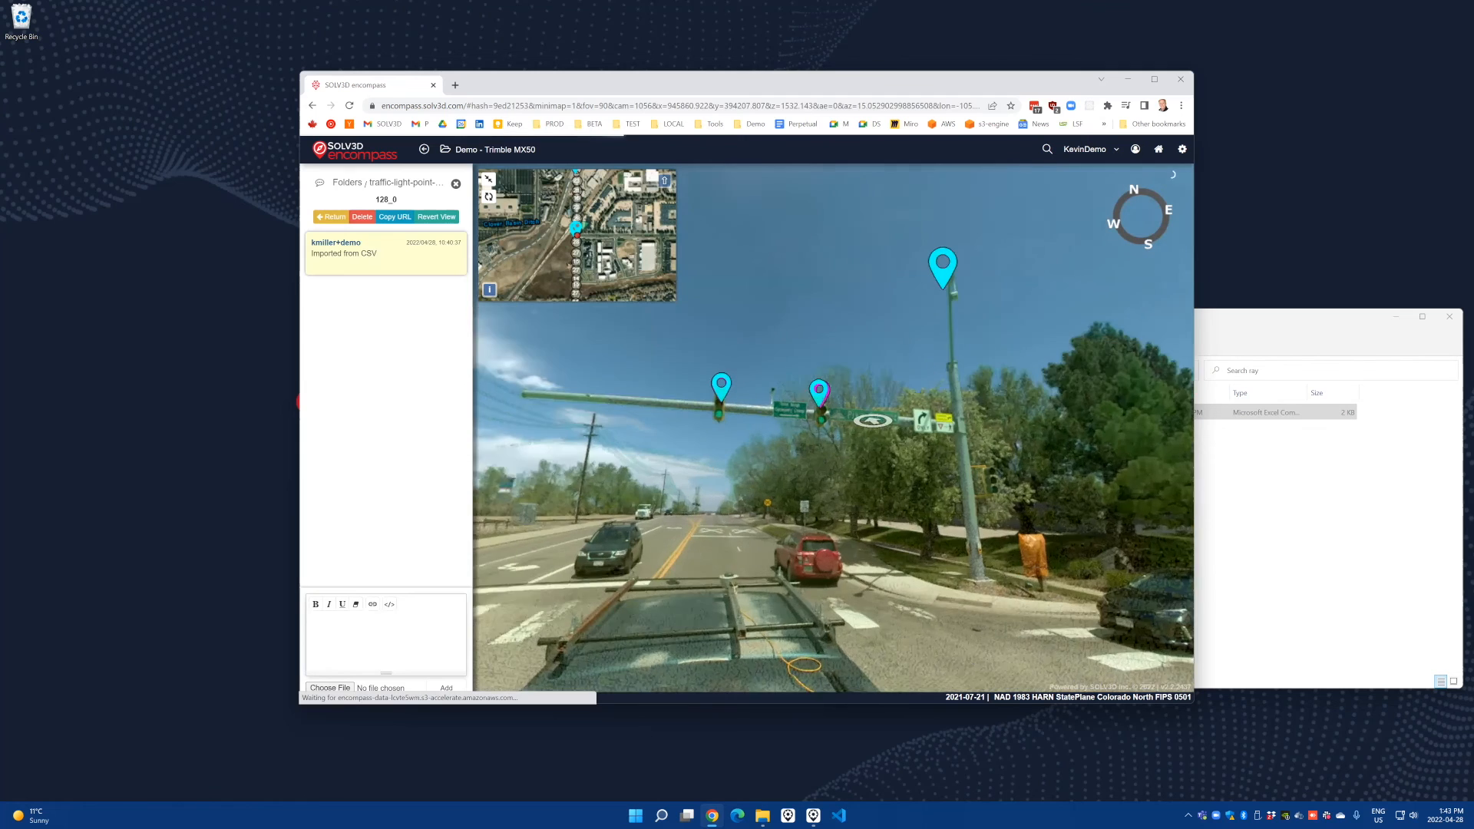
pyautogui.scroll(-3, 790, 427)
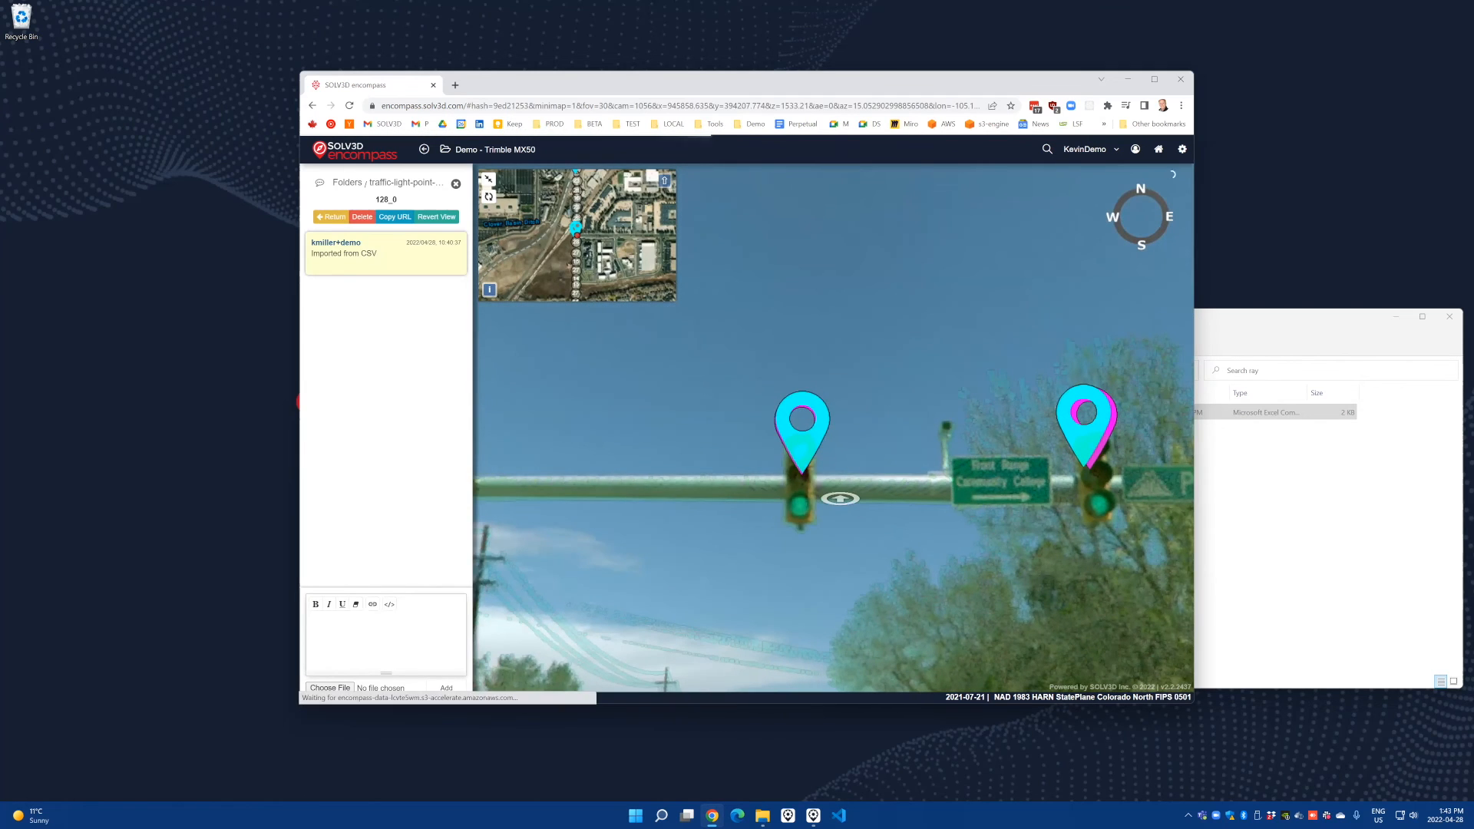
pyautogui.scroll(-3, 834, 502)
pyautogui.scroll(-3, 834, 501)
# Step: Check the details of point-method tag 127_0 on the intersection's west side, and return to the SOLV3D engine viewer
pyautogui.moveTo(530, 537); pyautogui.dragTo(863, 510)
pyautogui.click(863, 510)
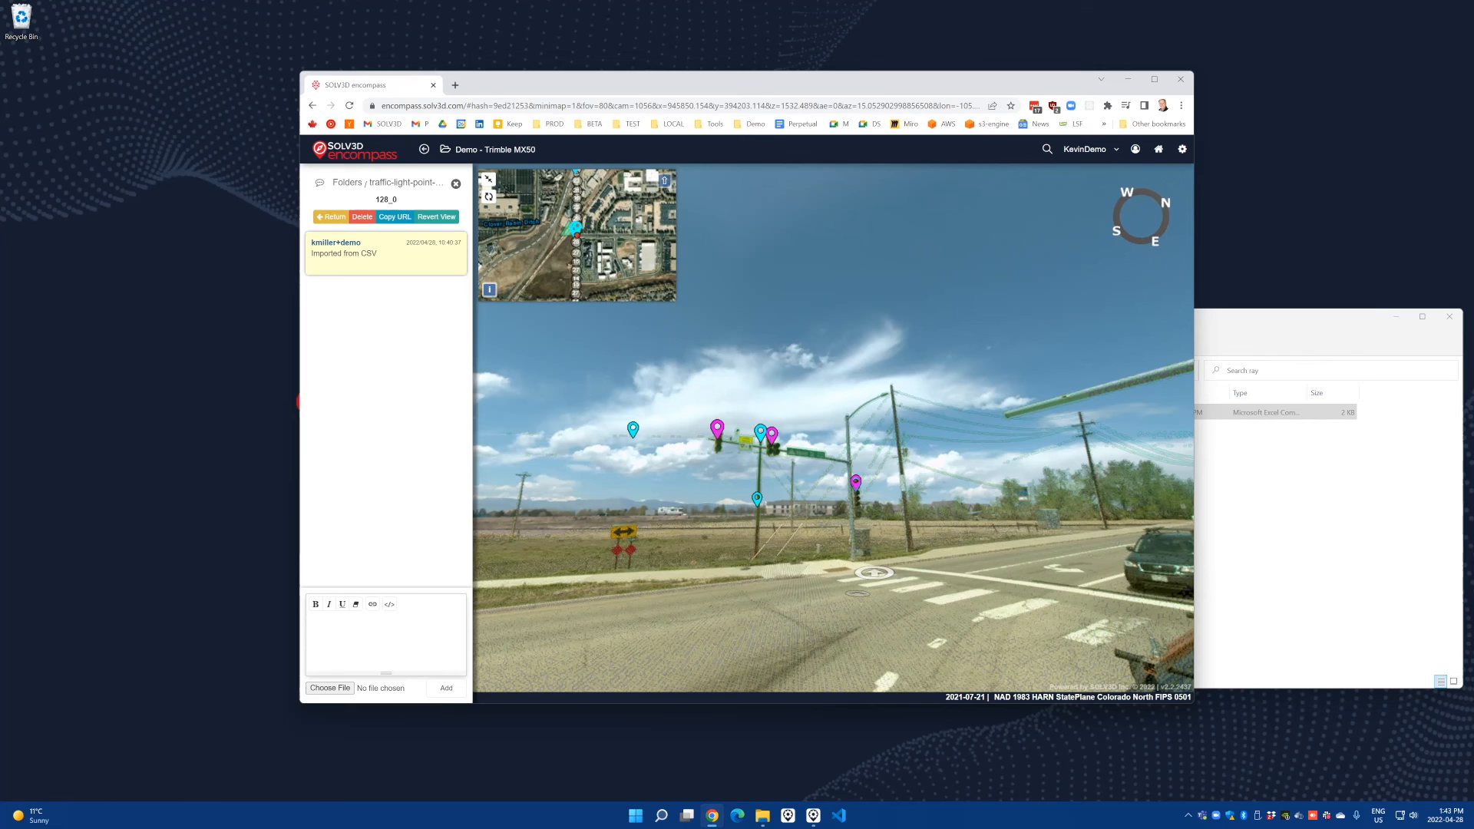
pyautogui.moveTo(757, 499)
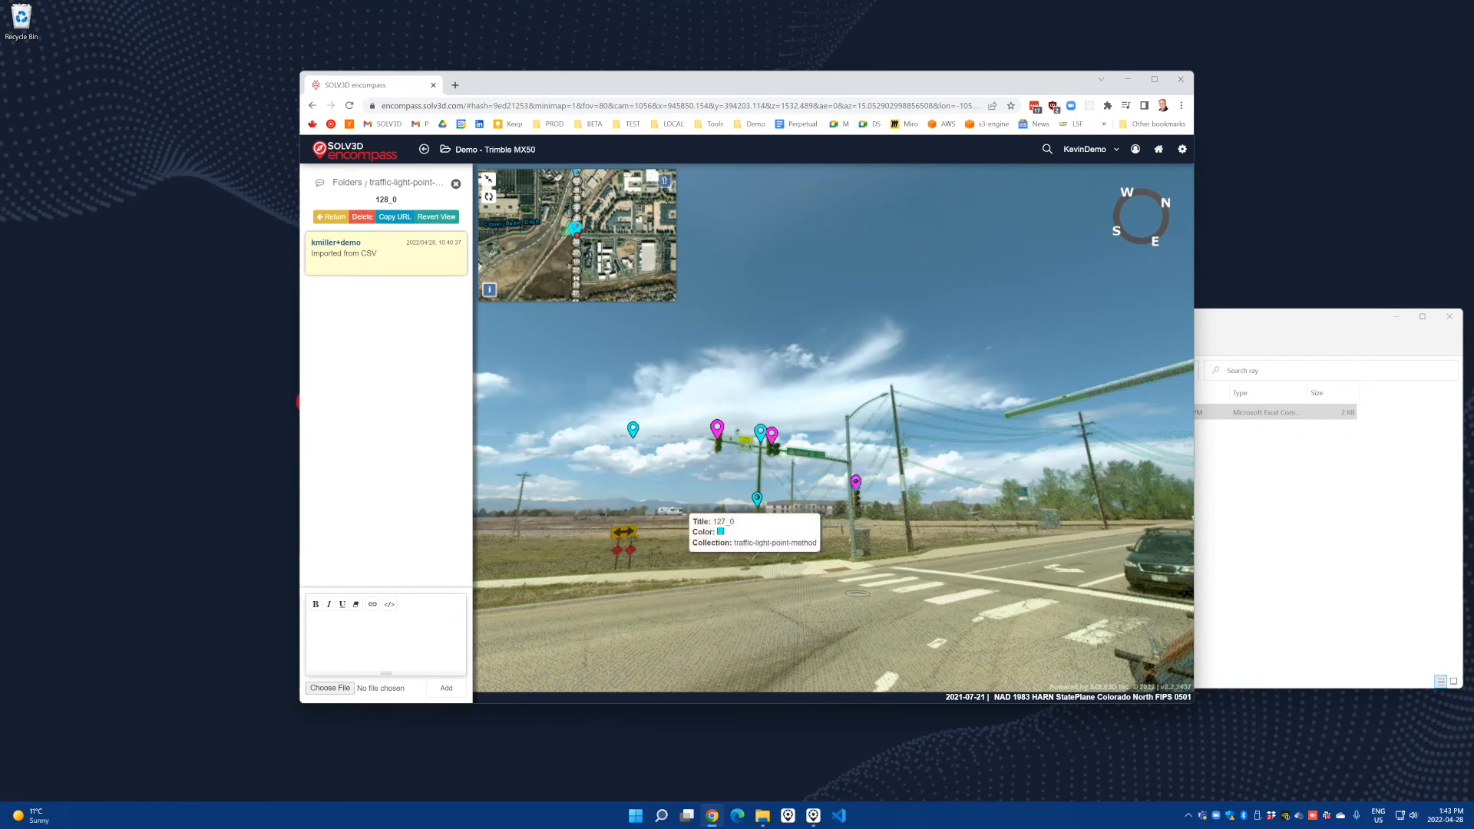
pyautogui.click(324, 218)
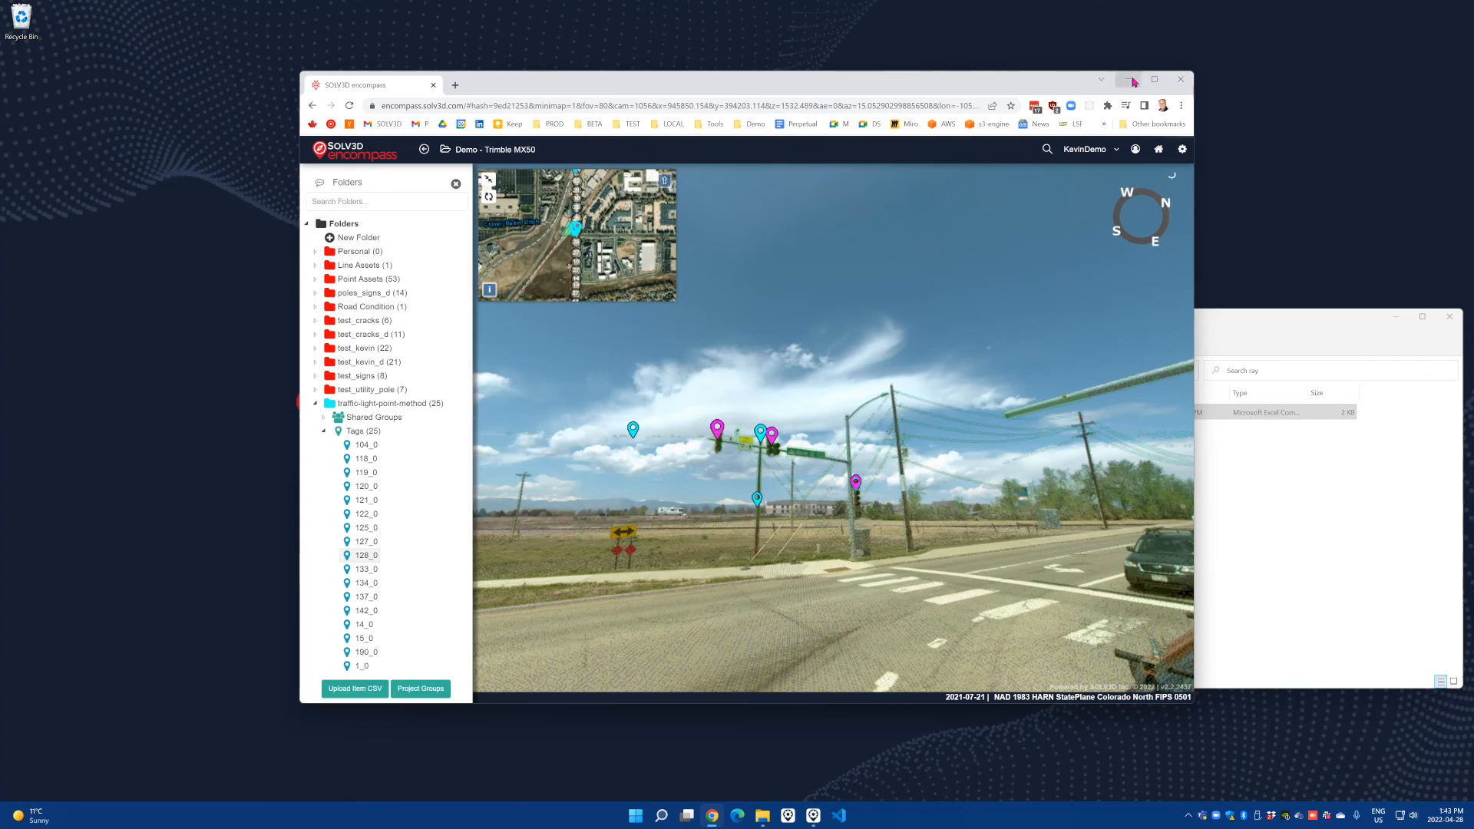
pyautogui.click(1128, 80)
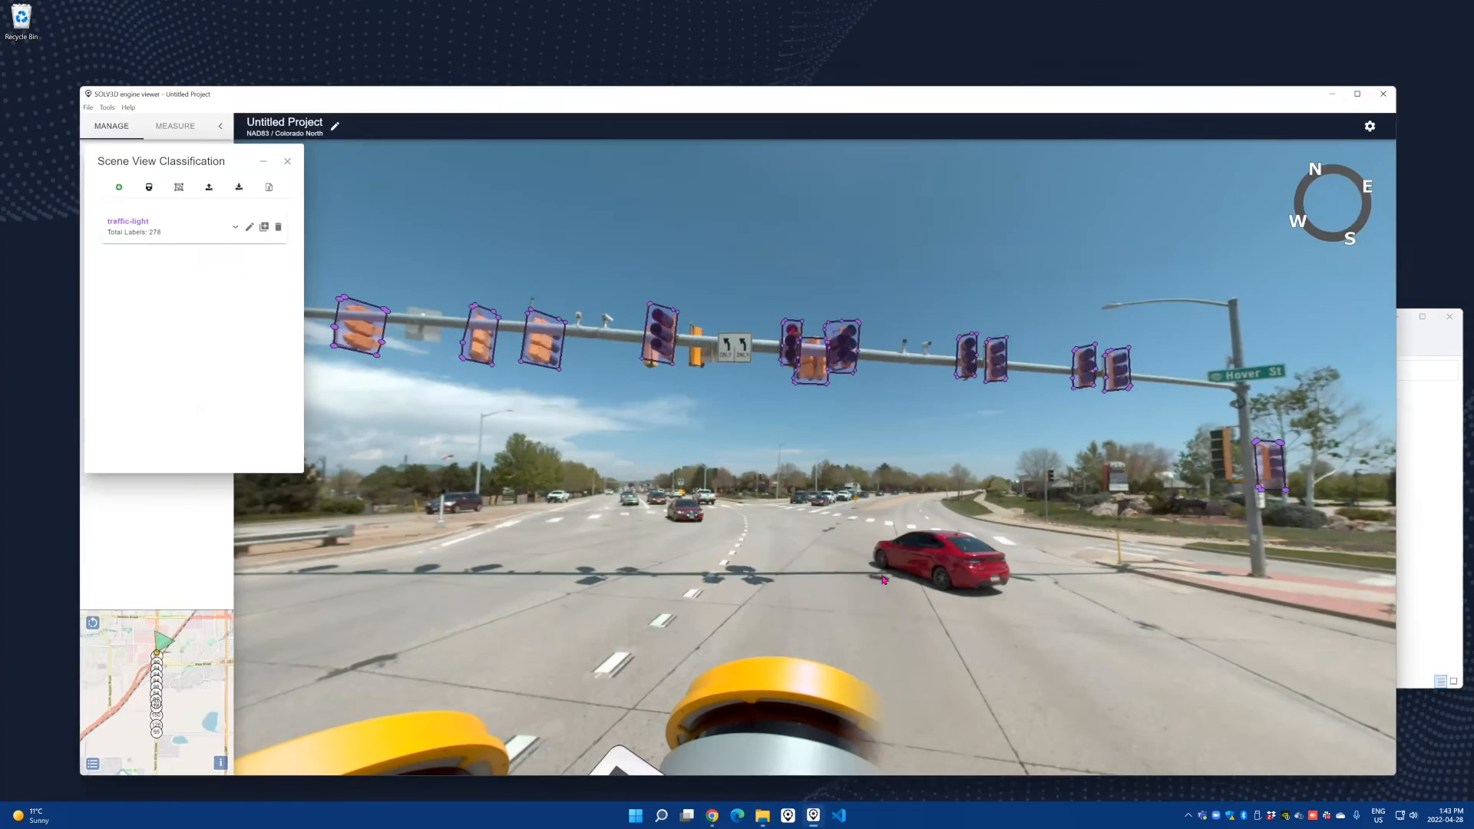